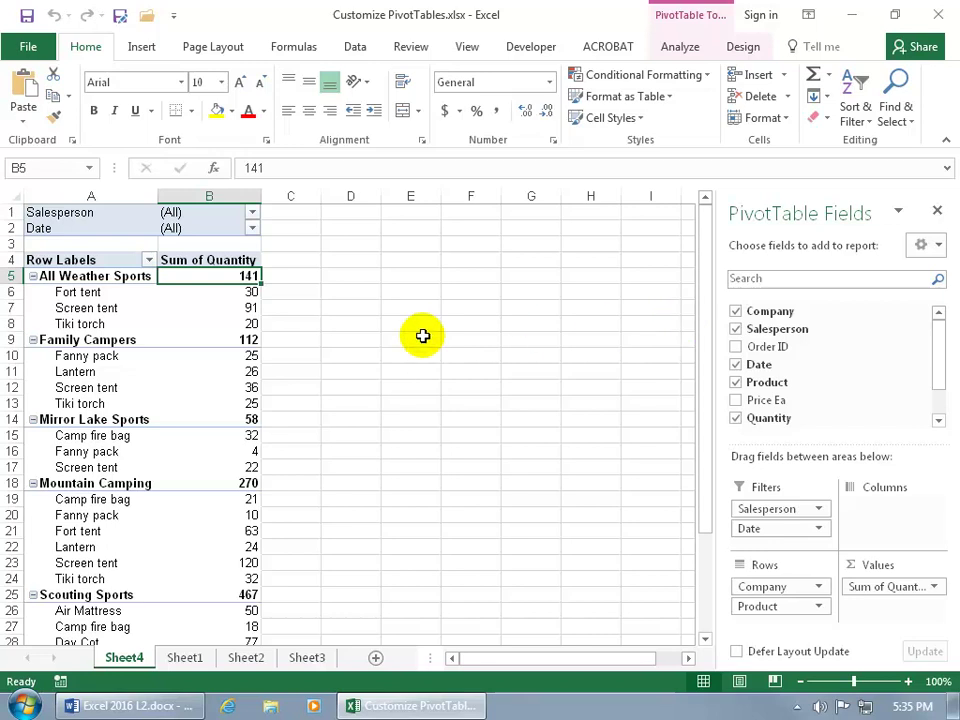
Hide the PivotTable Fields list and display it again for the PivotTable on Sheet4
left_click(392, 338)
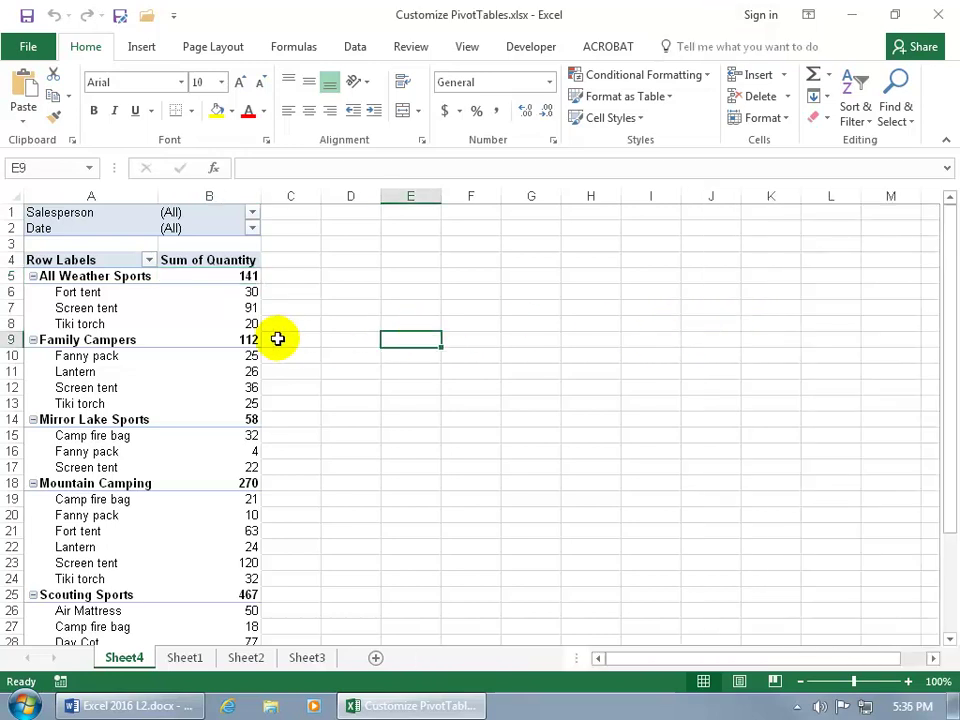
left_click(238, 338)
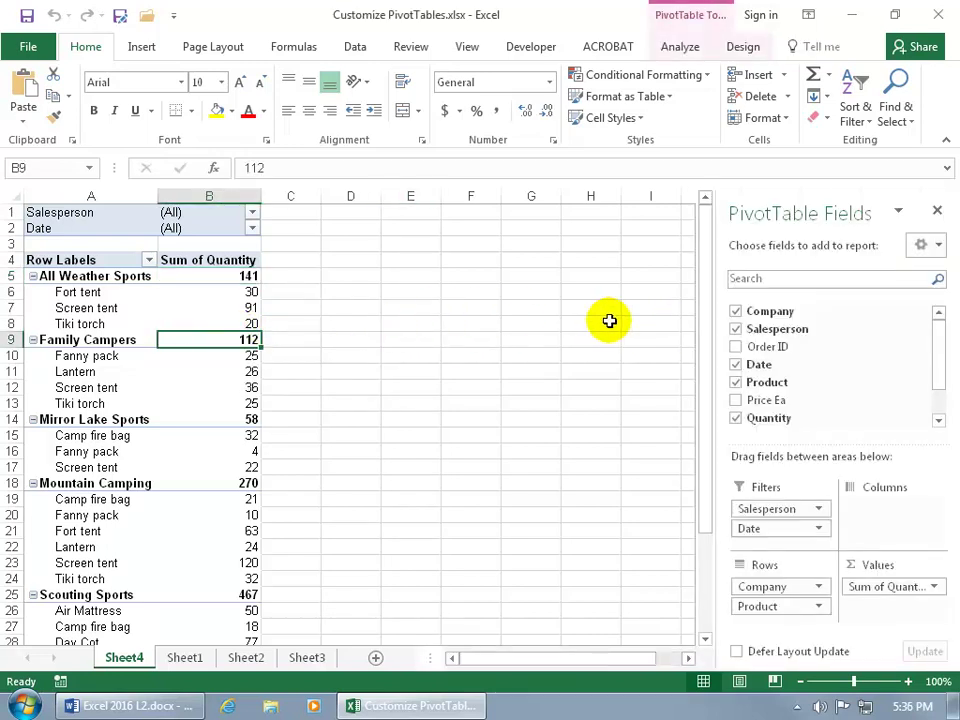
left_click(937, 209)
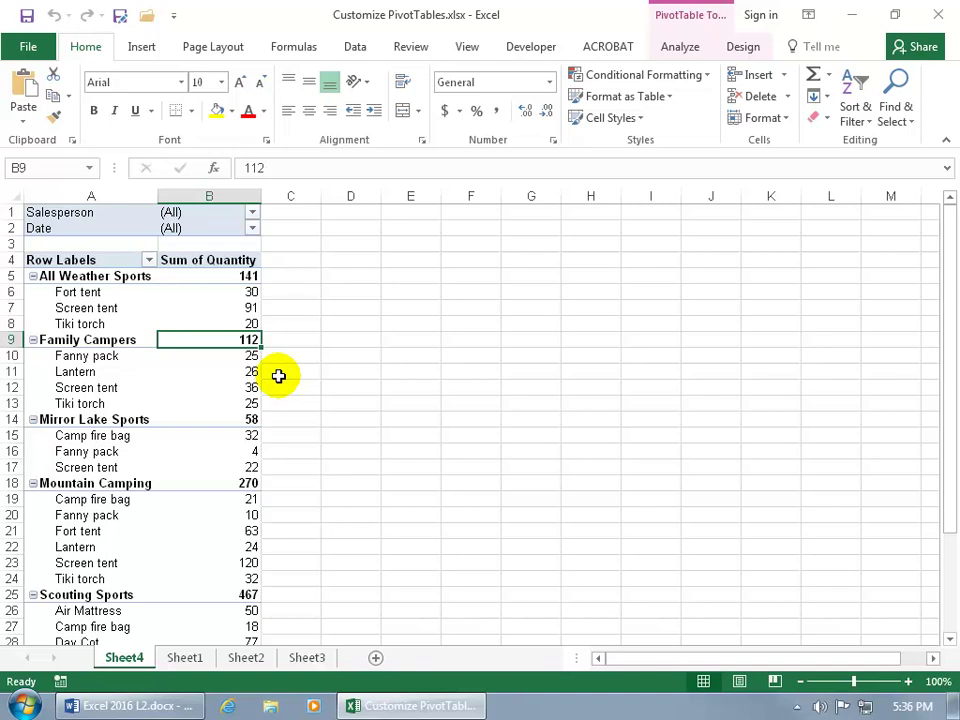
left_click(682, 54)
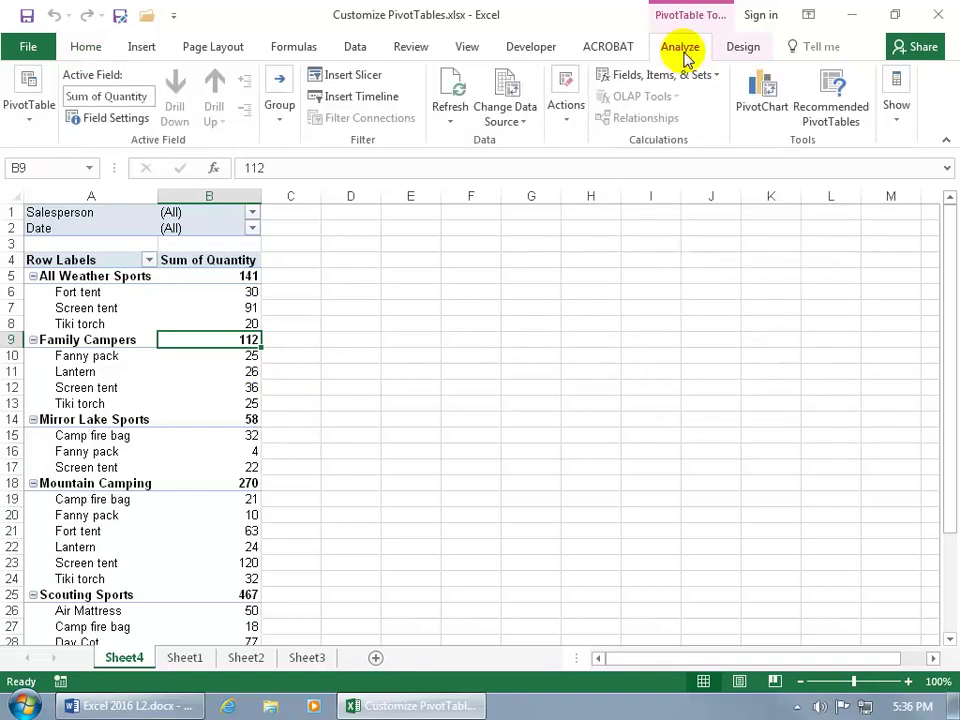
left_click(893, 124)
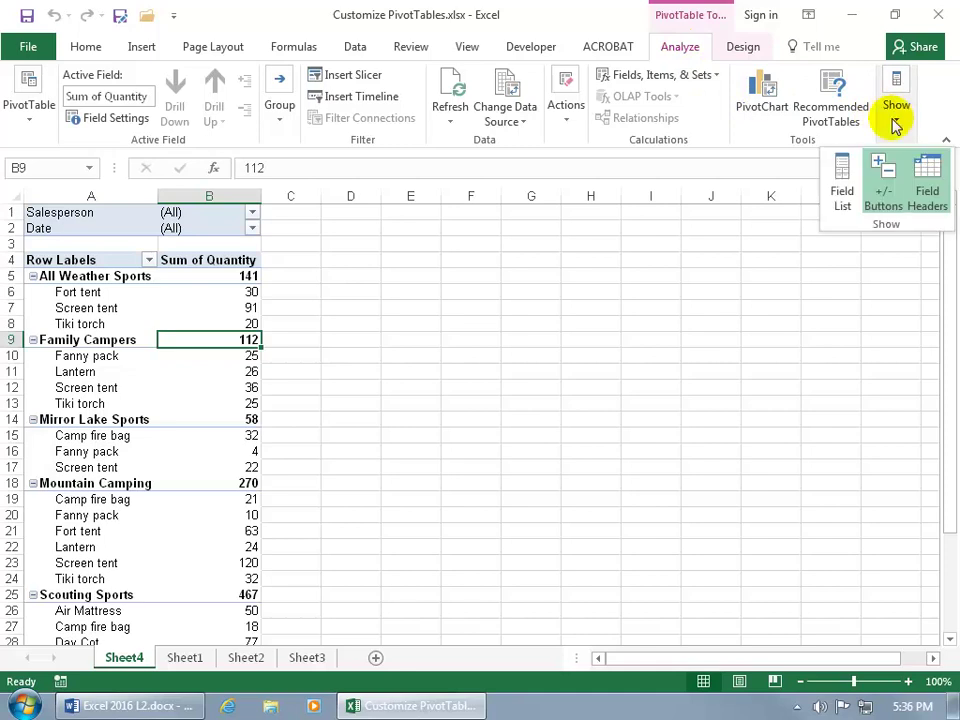
left_click(846, 186)
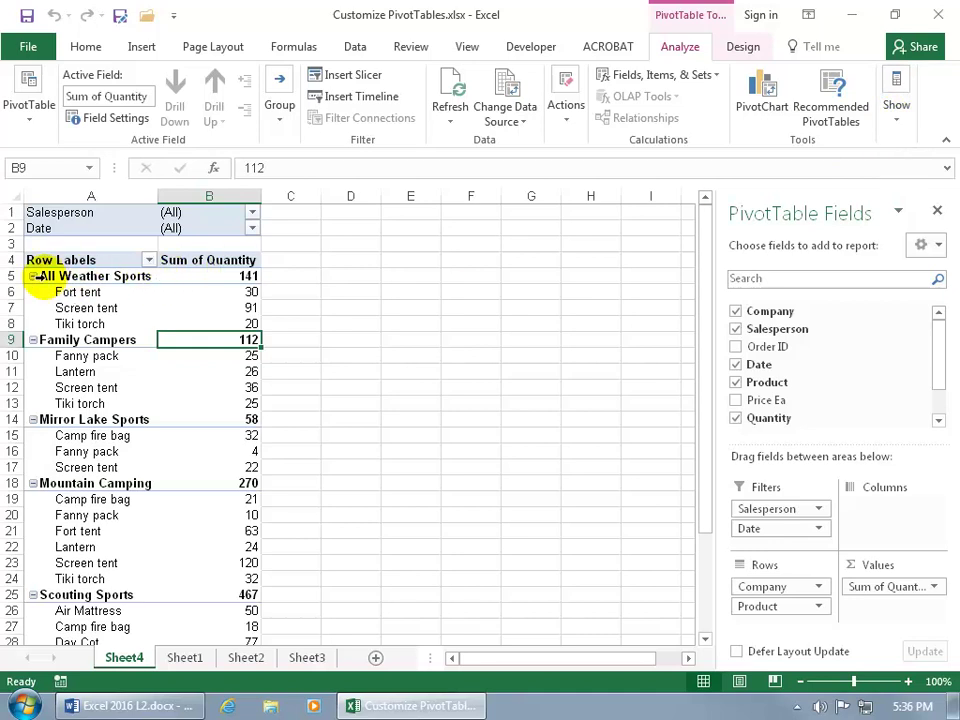
Collapse and re-expand the All Weather Sports group, then turn the PivotTable's +/- buttons off and back on
left_click(34, 276)
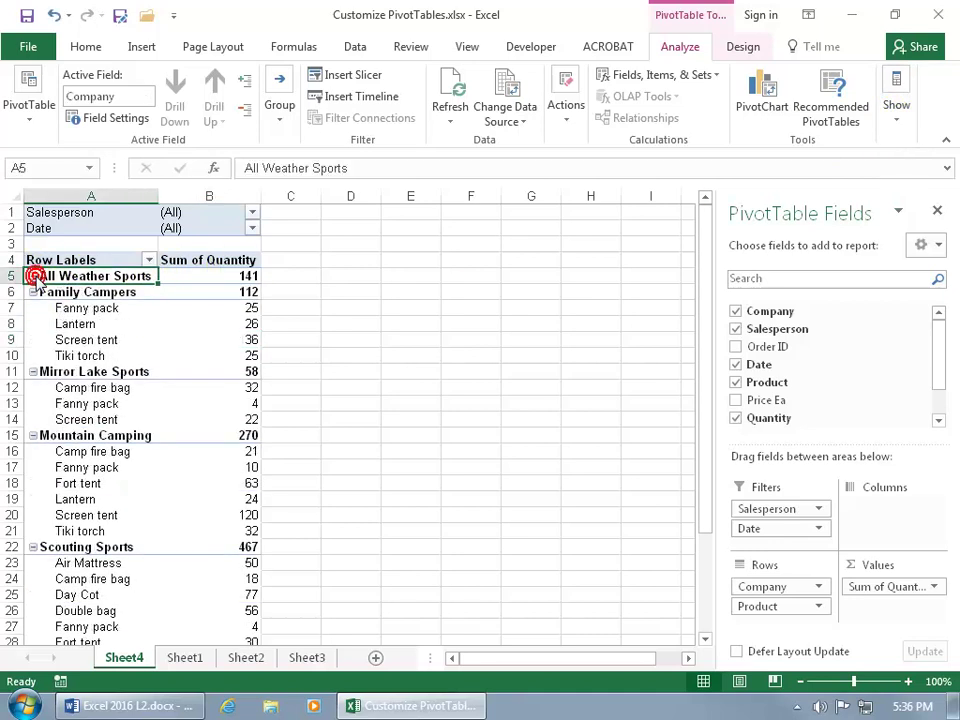
left_click(34, 276)
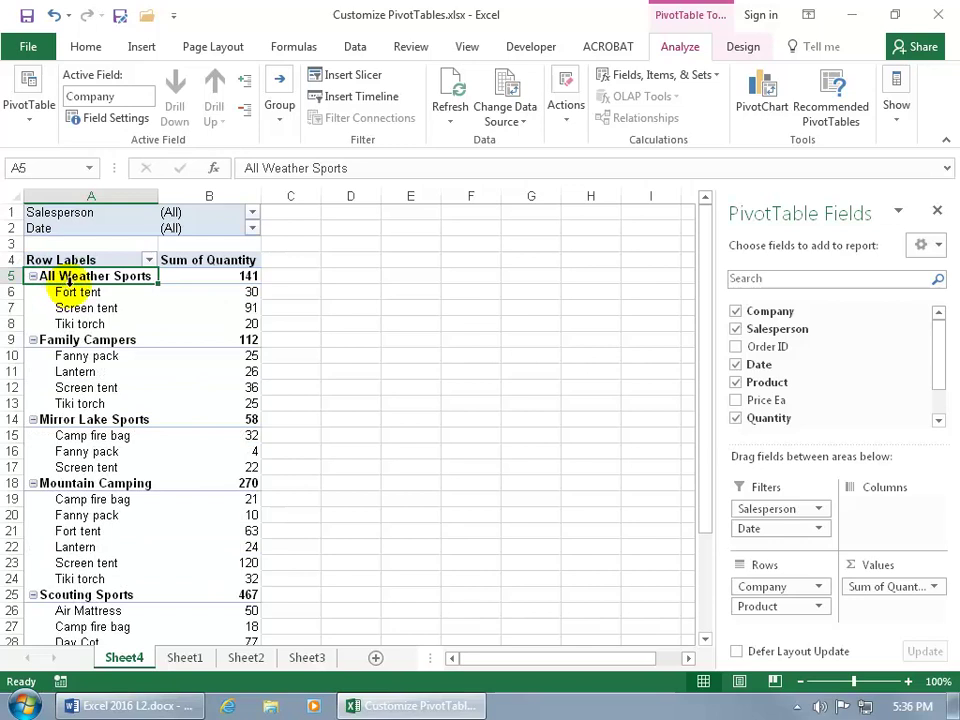
left_click(897, 115)
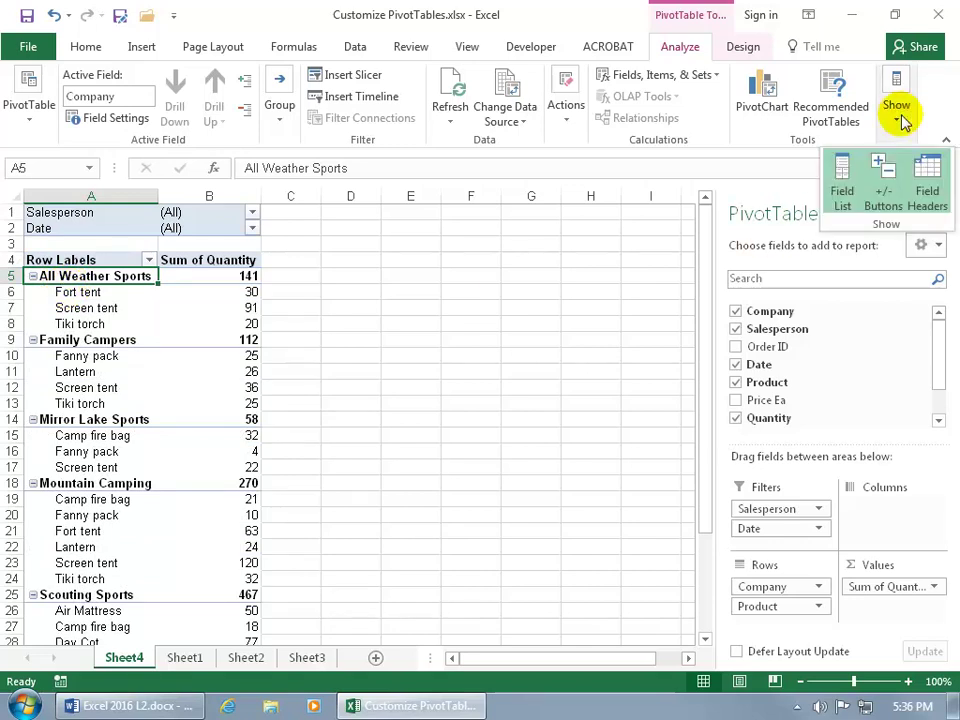
left_click(882, 182)
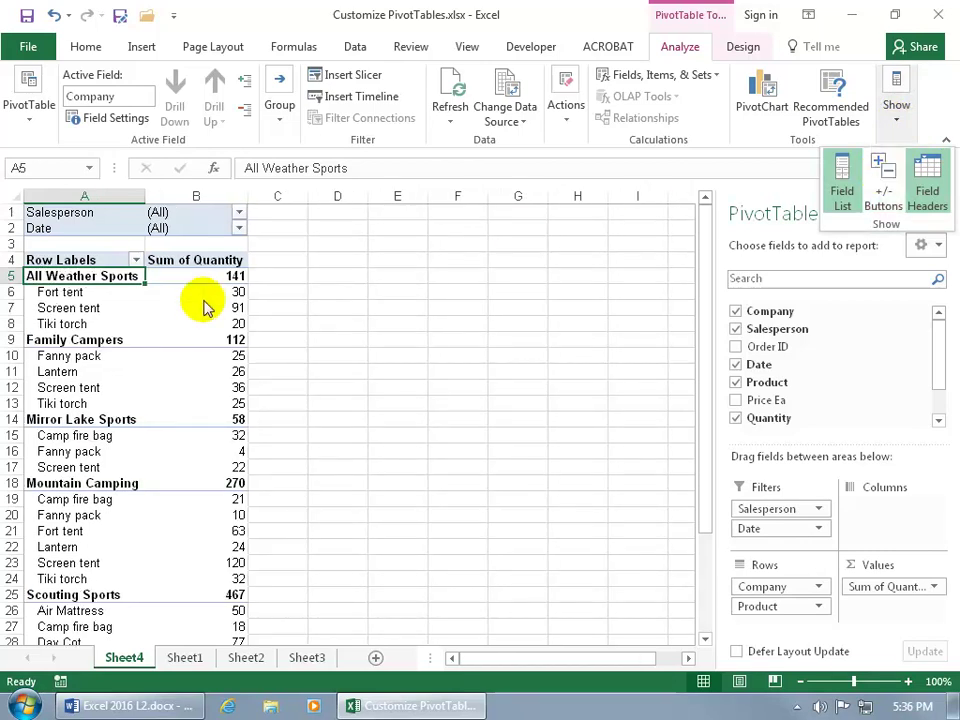
left_click(880, 177)
left_click(587, 242)
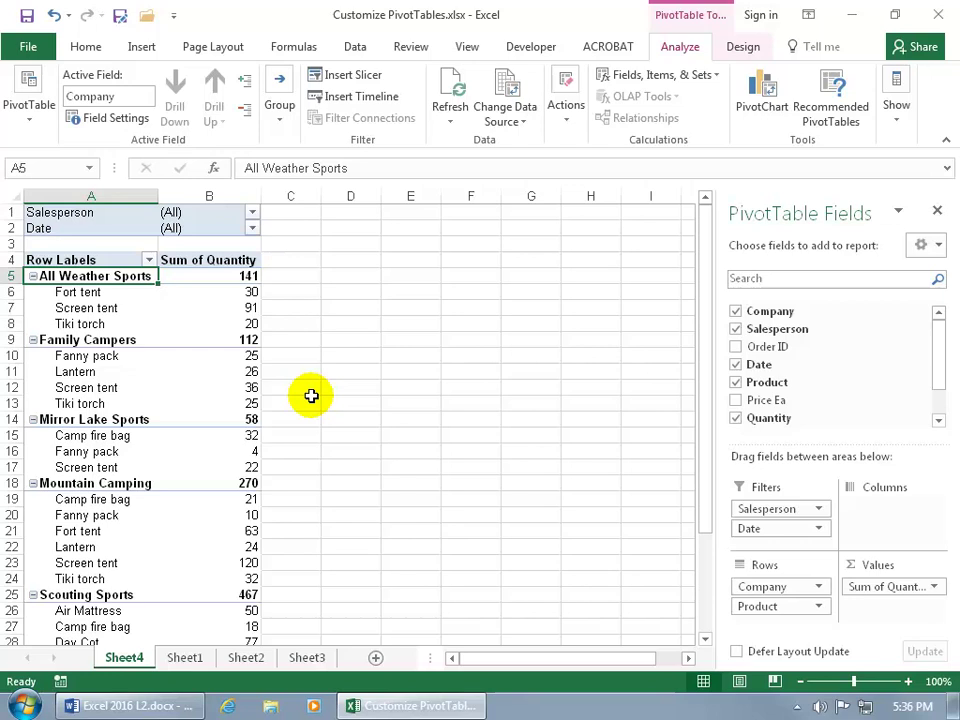
Replace every occurrence of 2008 with 2016 in the source data on Sheet1
left_click(184, 657)
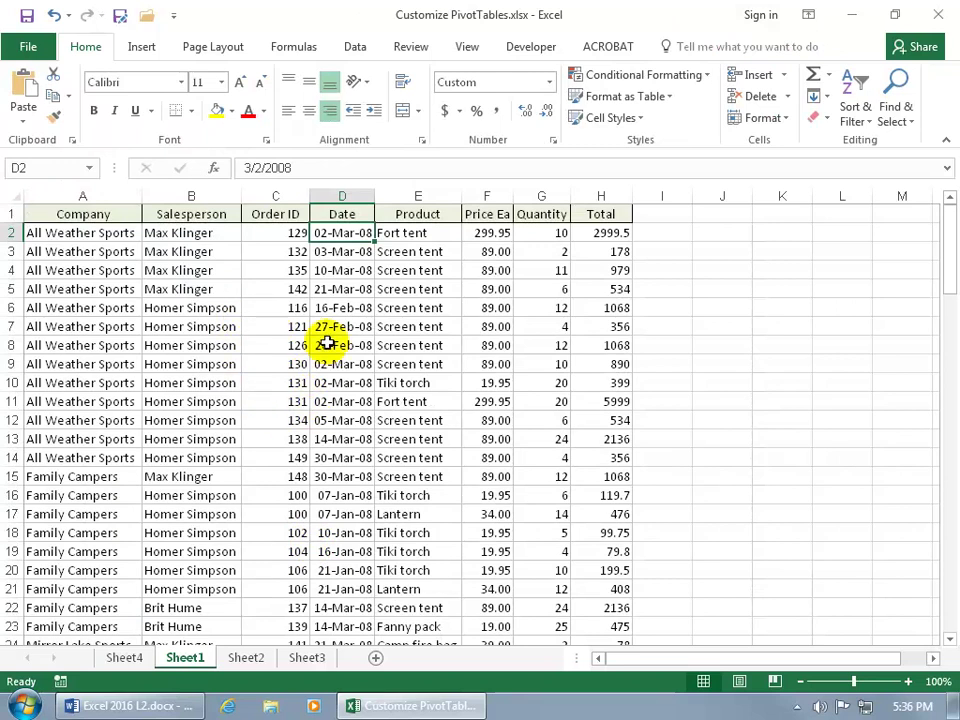
left_click(336, 283)
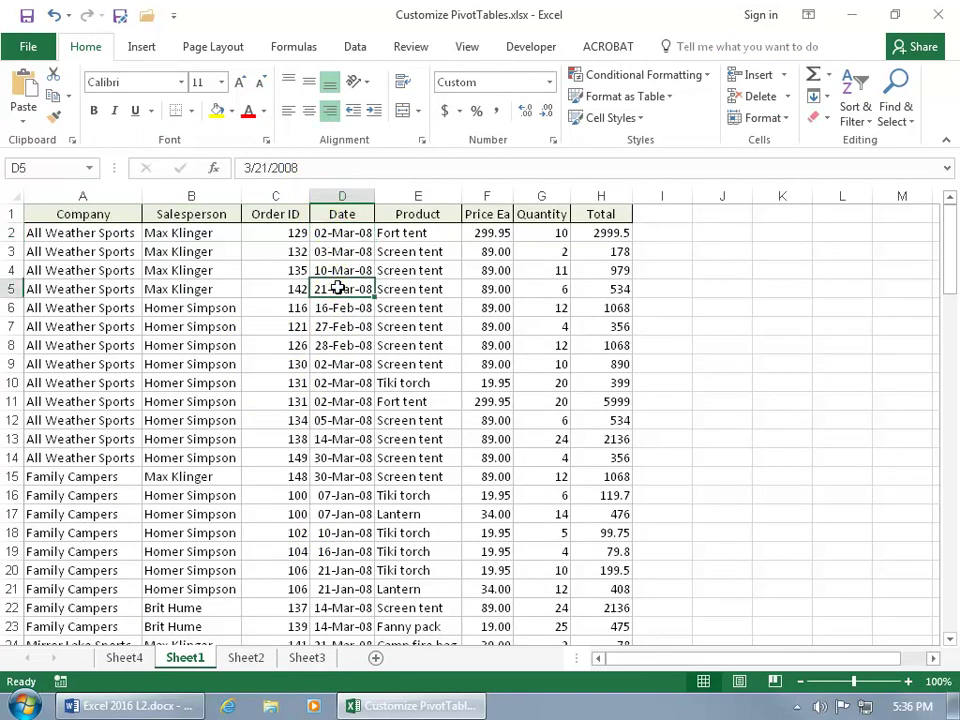
left_click(339, 343)
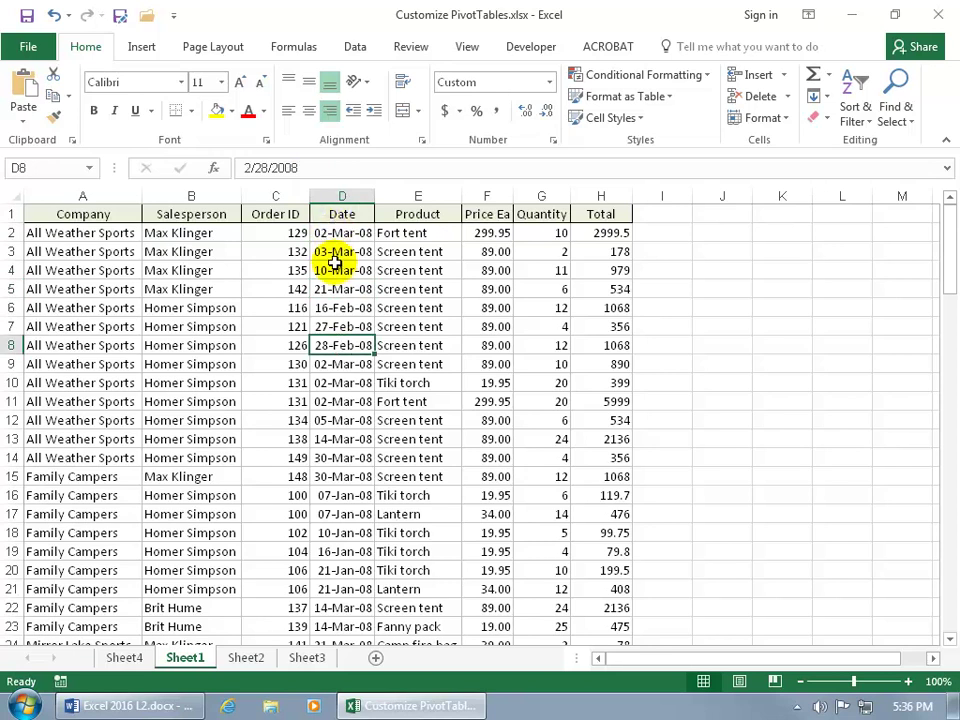
key("ctrl+f")
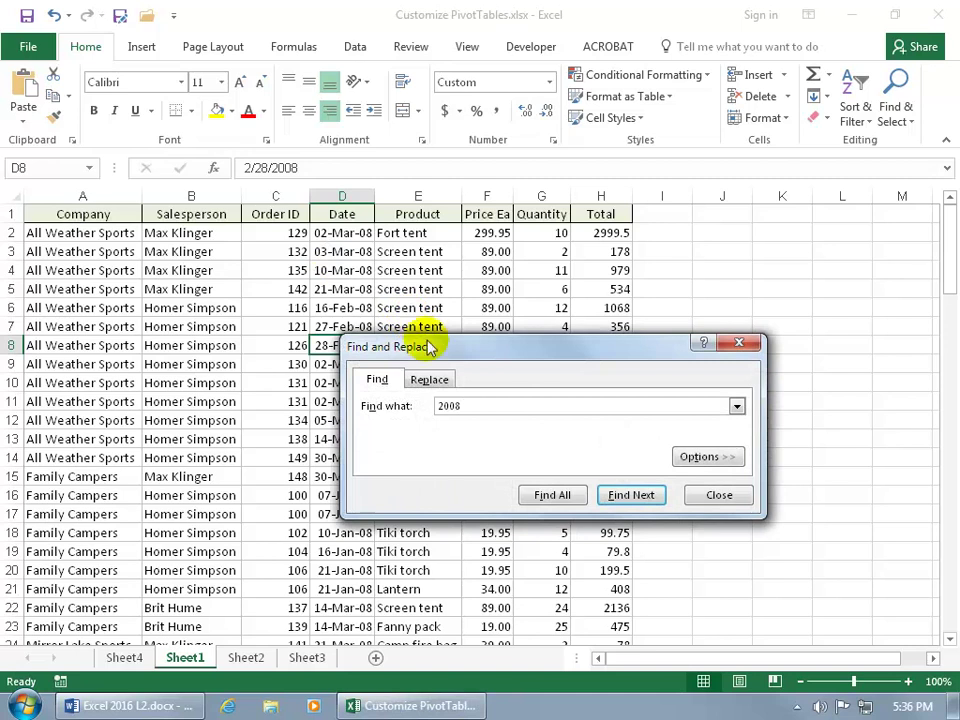
left_click(432, 380)
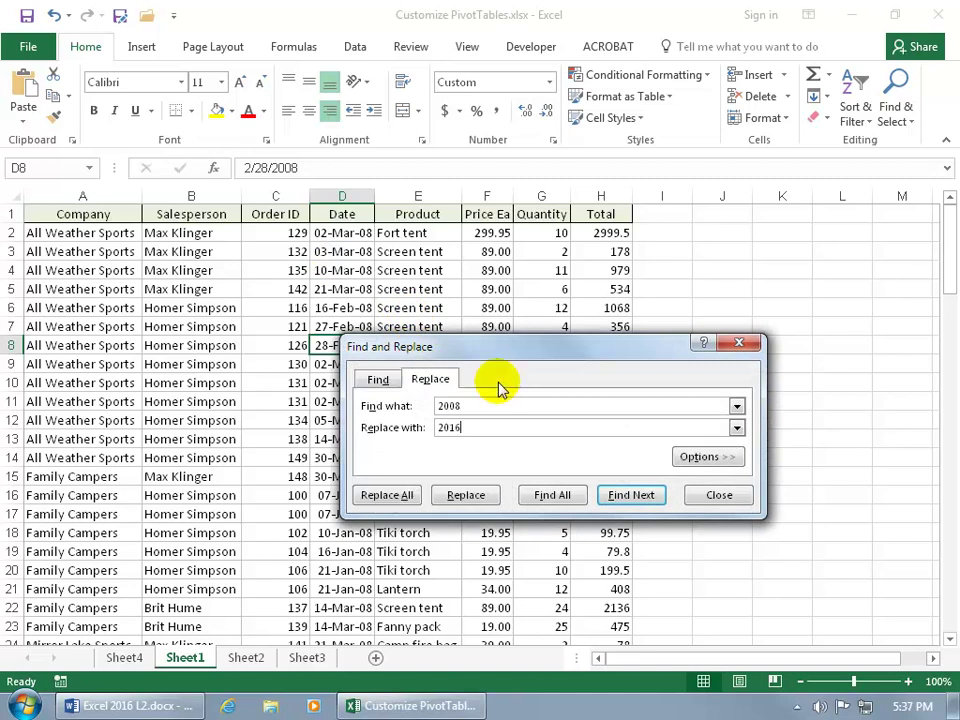
left_click(390, 495)
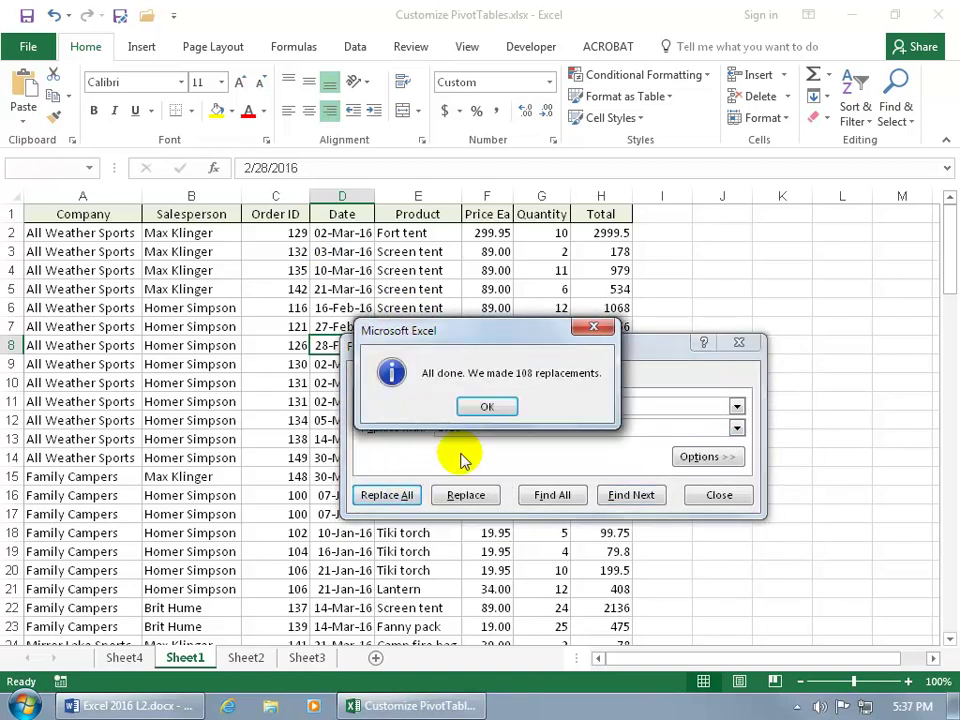
left_click(487, 408)
left_click(720, 499)
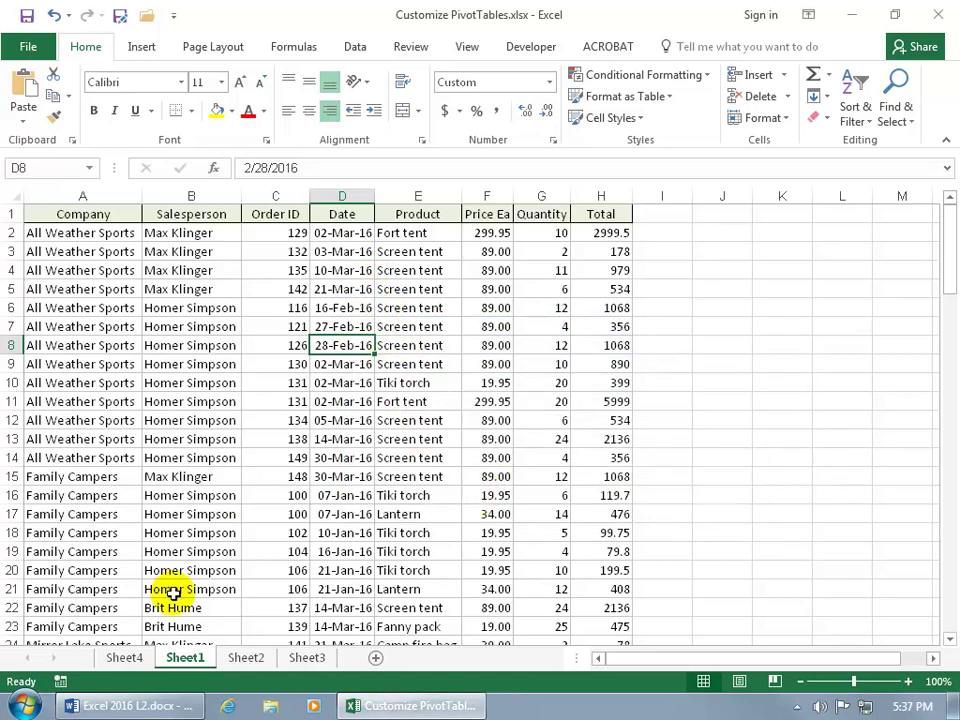
Check which dates the PivotTable's Date filter on Sheet4 lists, leaving the filter as it is
left_click(120, 657)
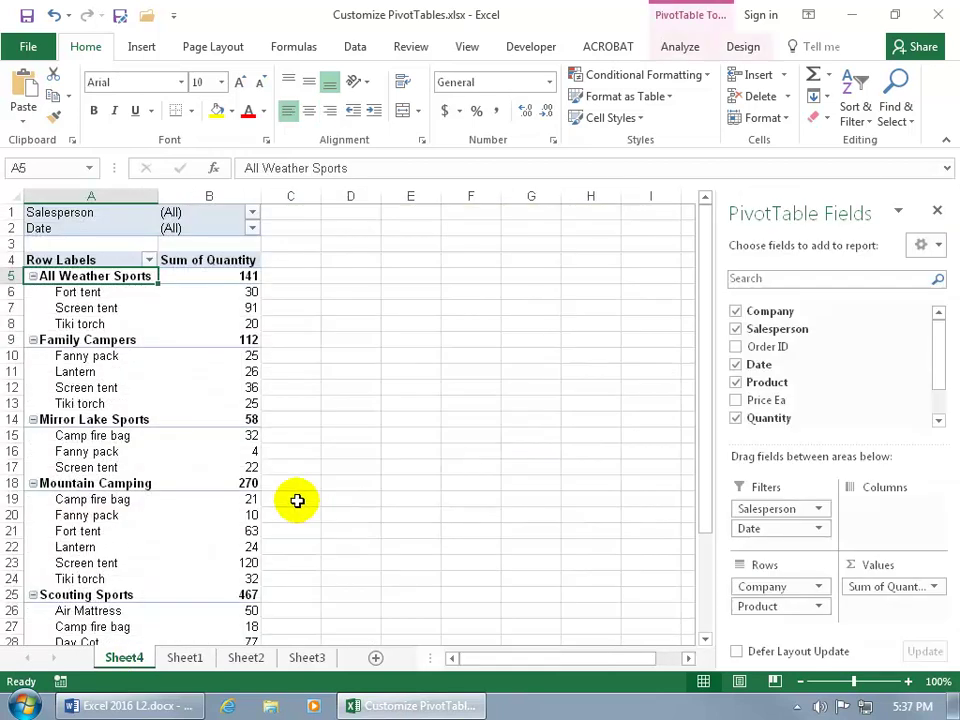
left_click(252, 228)
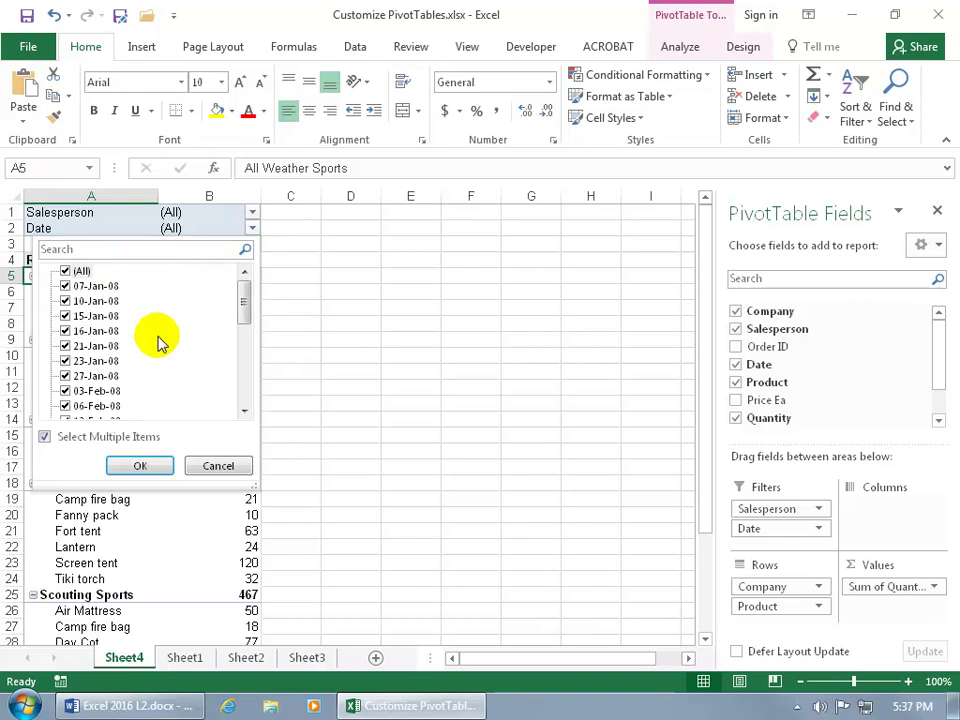
left_click(220, 466)
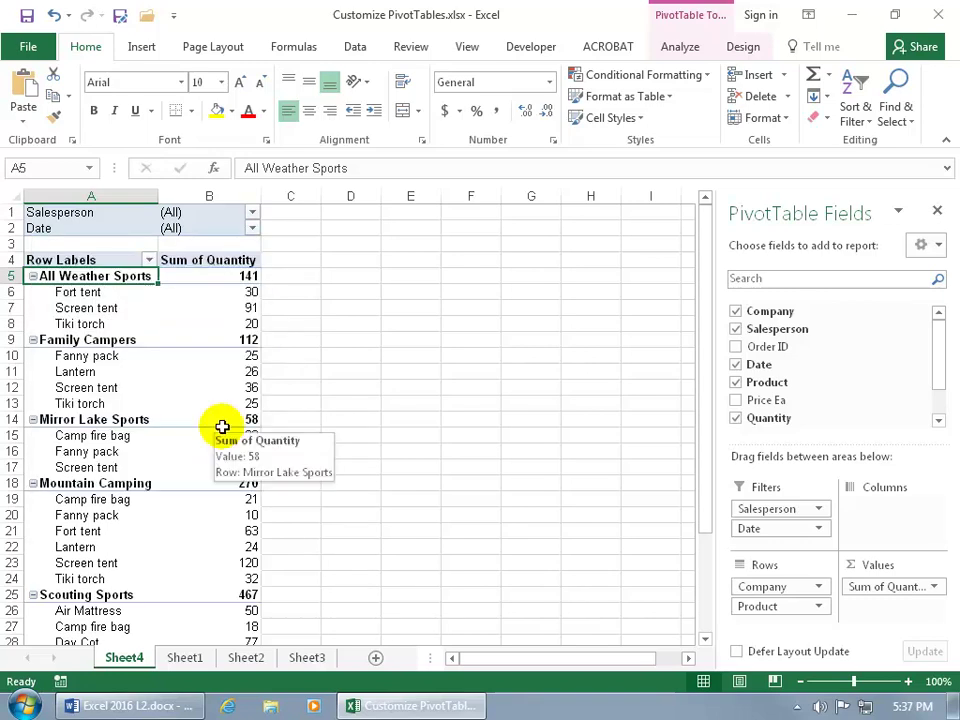
Refresh the PivotTable from its source data and check the dates listed in the Date filter
left_click(680, 47)
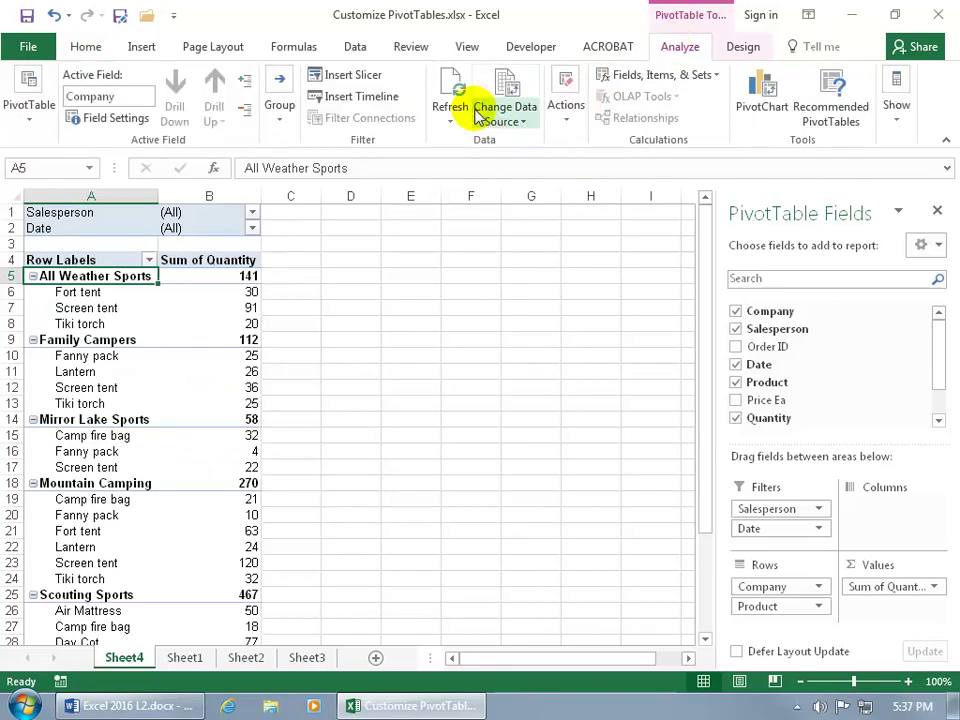
left_click(453, 83)
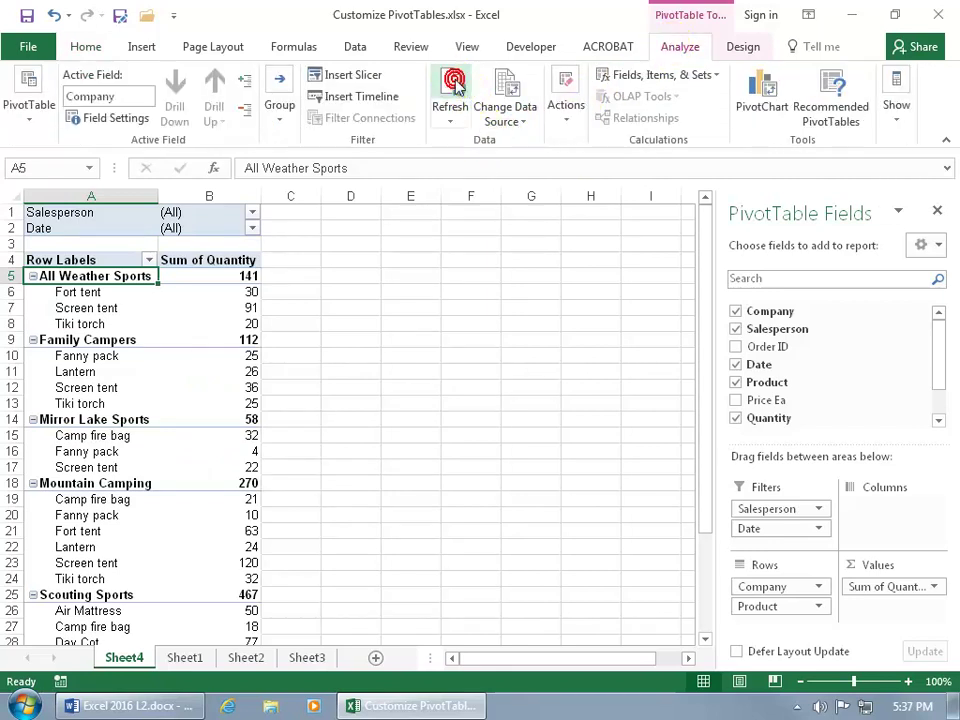
left_click(253, 228)
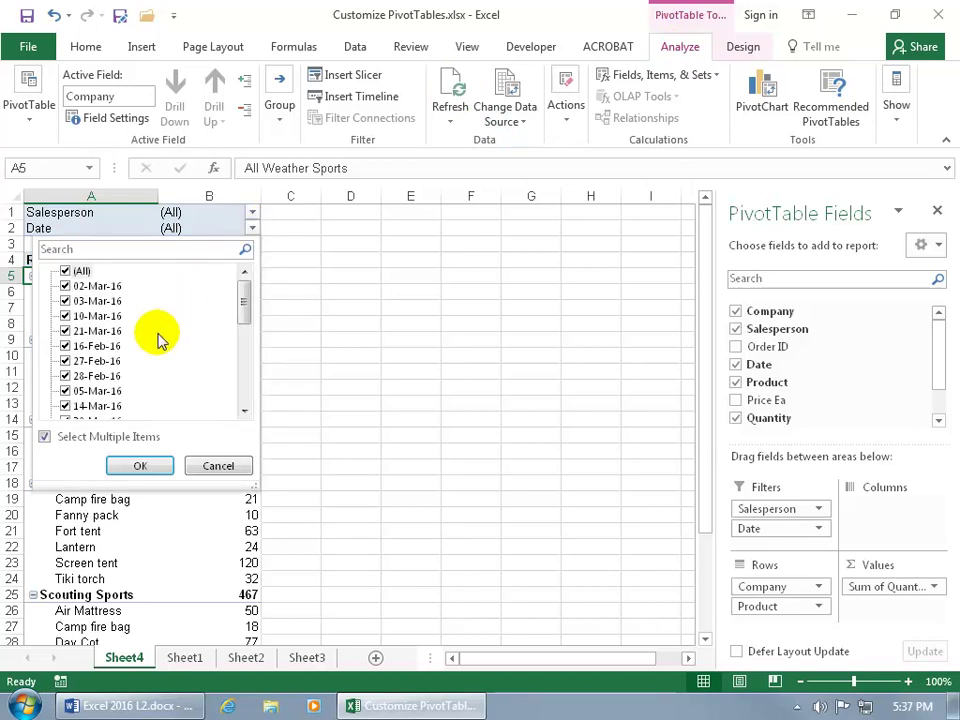
left_click(306, 332)
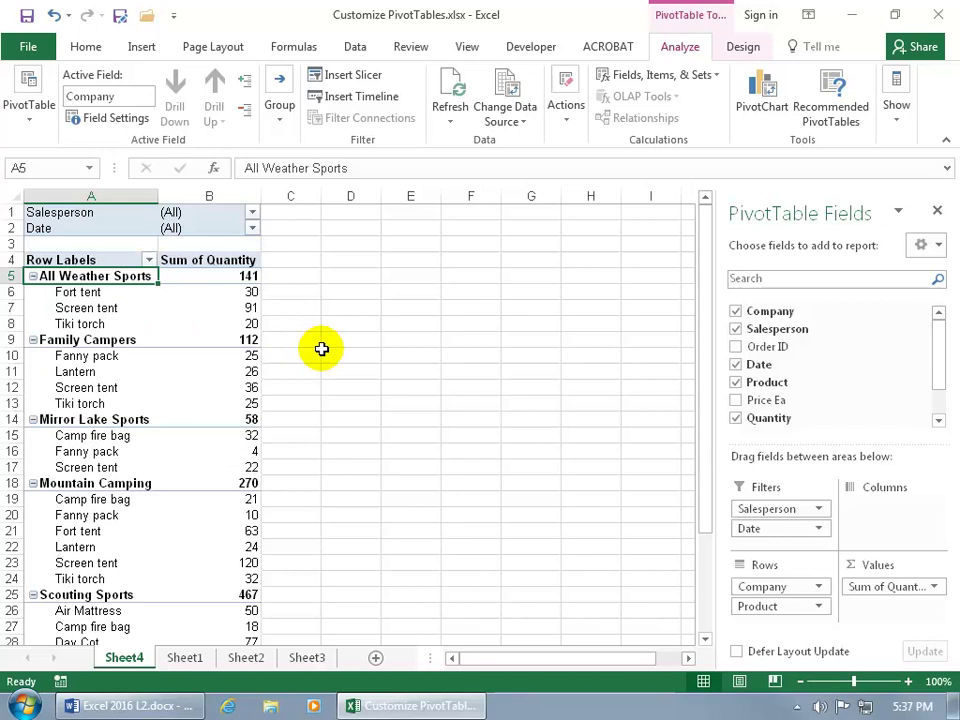
Select the Mirror Lake Sports and Mountain Camping labels together, without the product rows between them
mouse_move(190, 353)
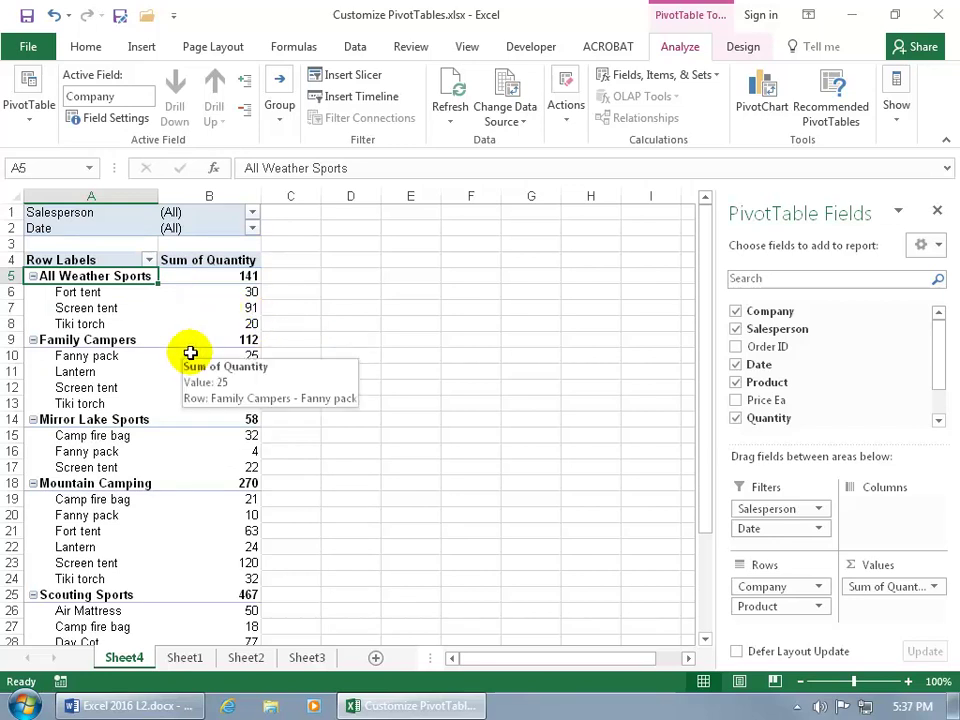
mouse_move(174, 320)
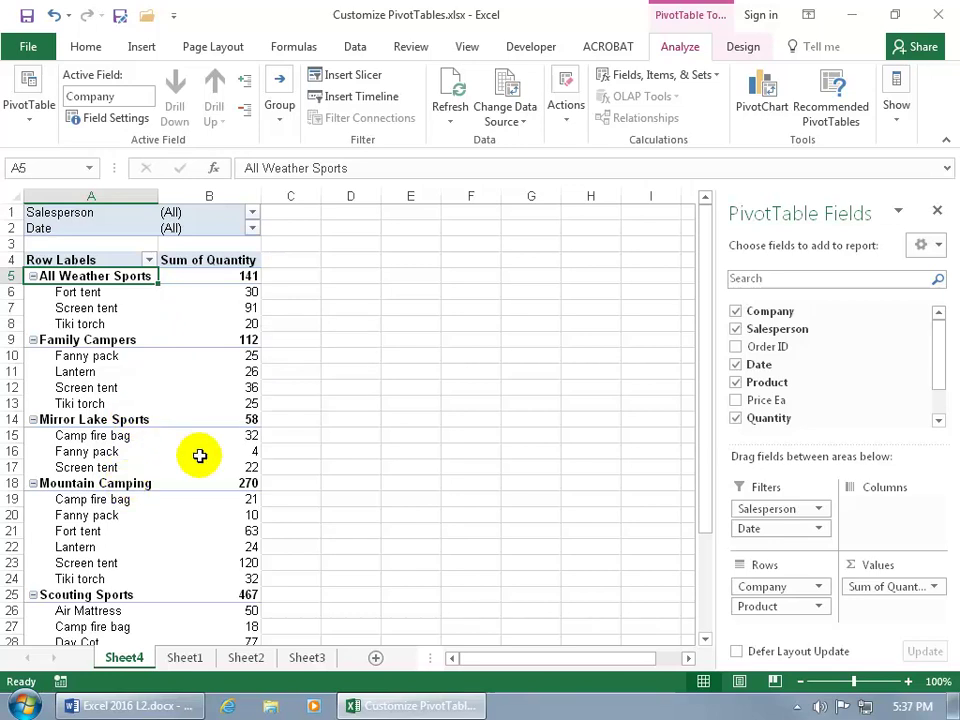
mouse_move(200, 456)
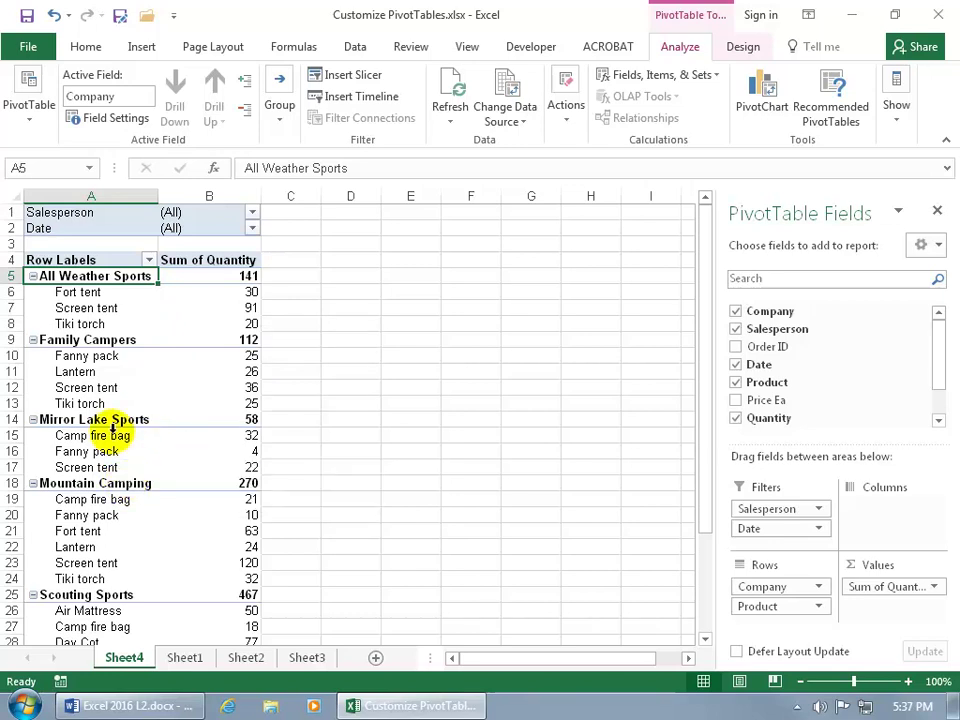
left_click_drag(80, 420, 93, 484)
mouse_move(241, 478)
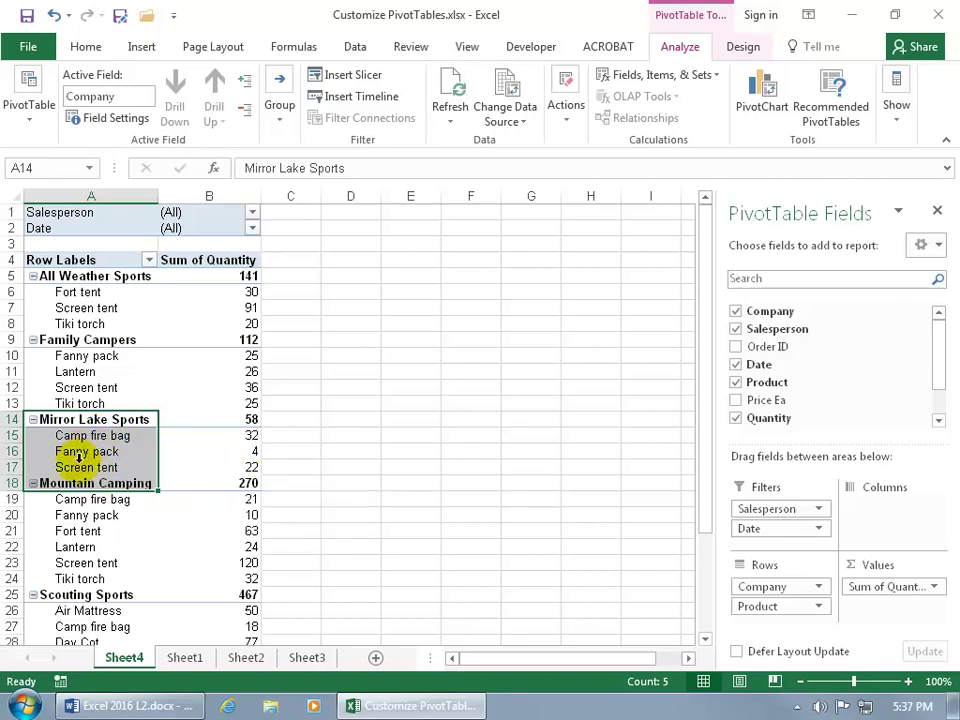
left_click(86, 419)
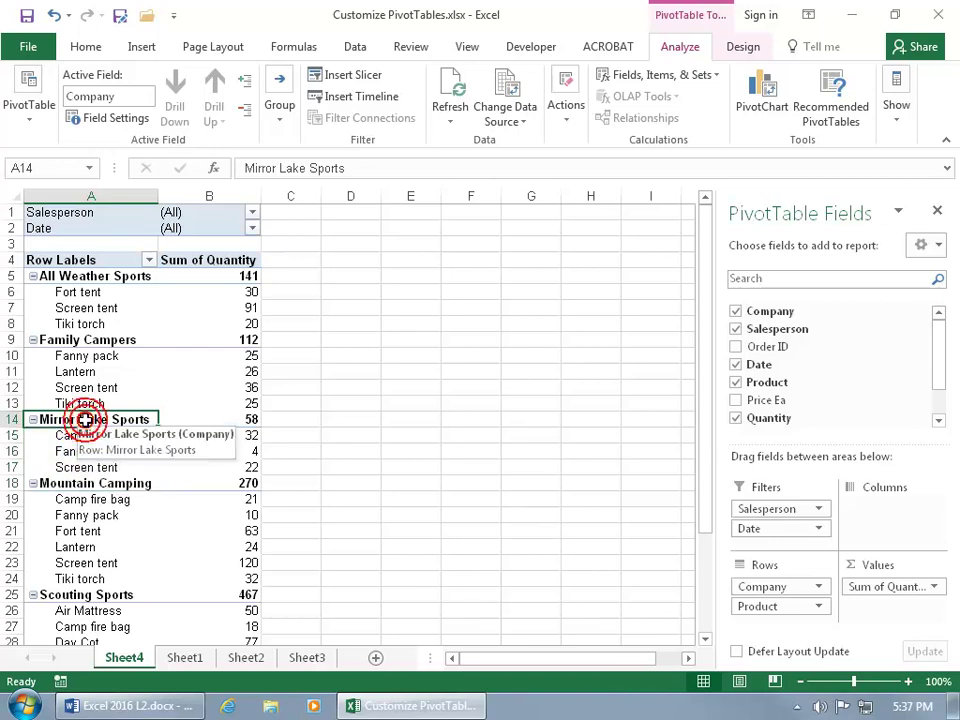
left_click(74, 483, "ctrl")
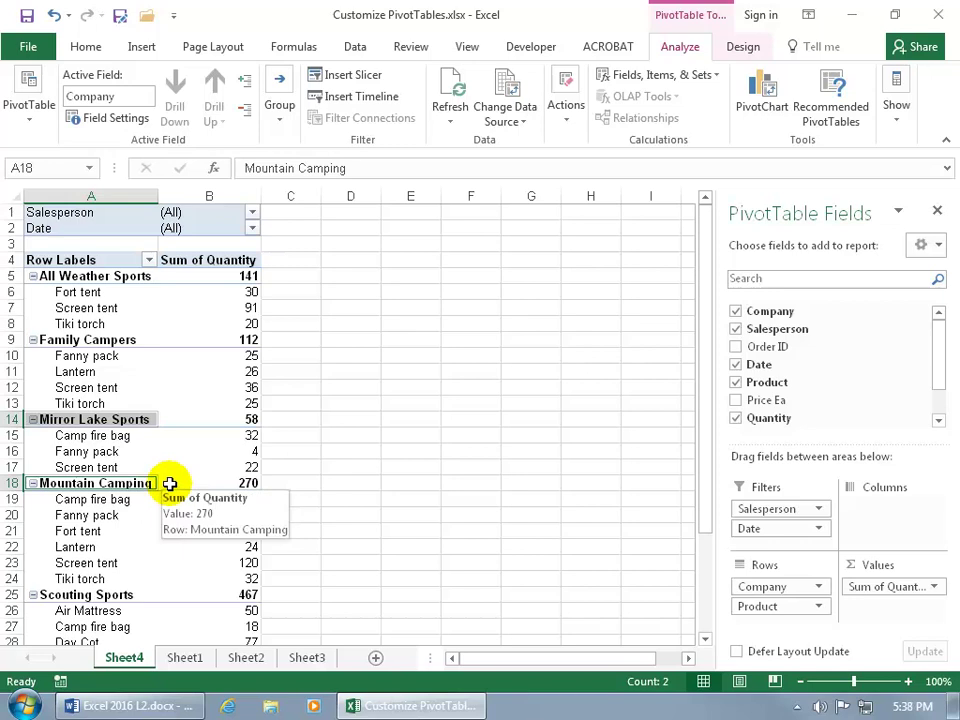
left_click(120, 451)
Collapse the entire Company field of the PivotTable to hide the product rows
left_click(130, 420)
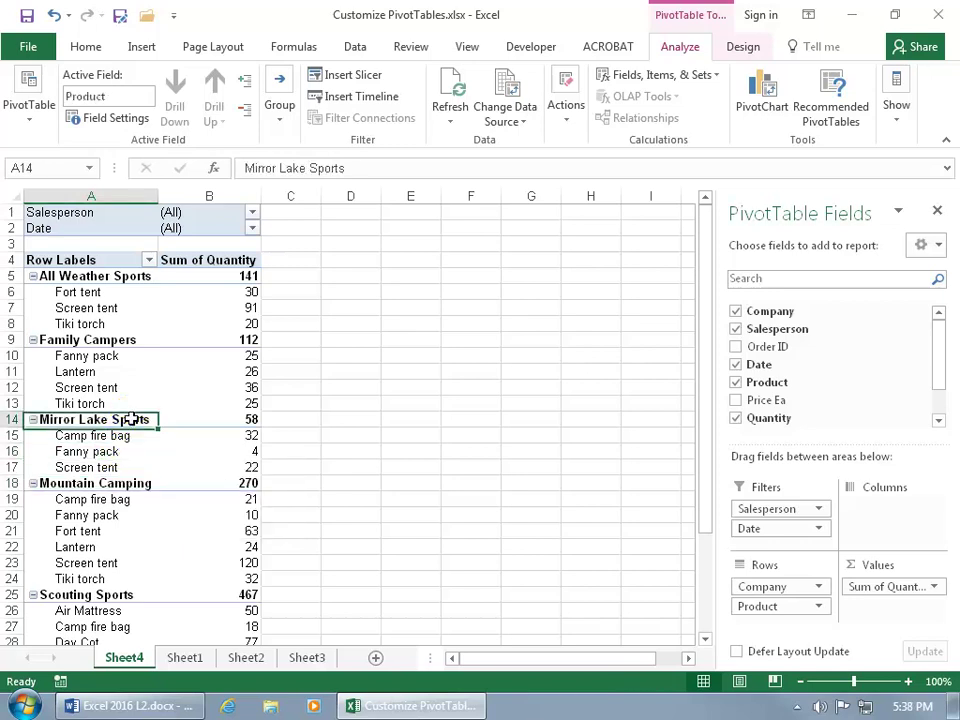
left_click(243, 108)
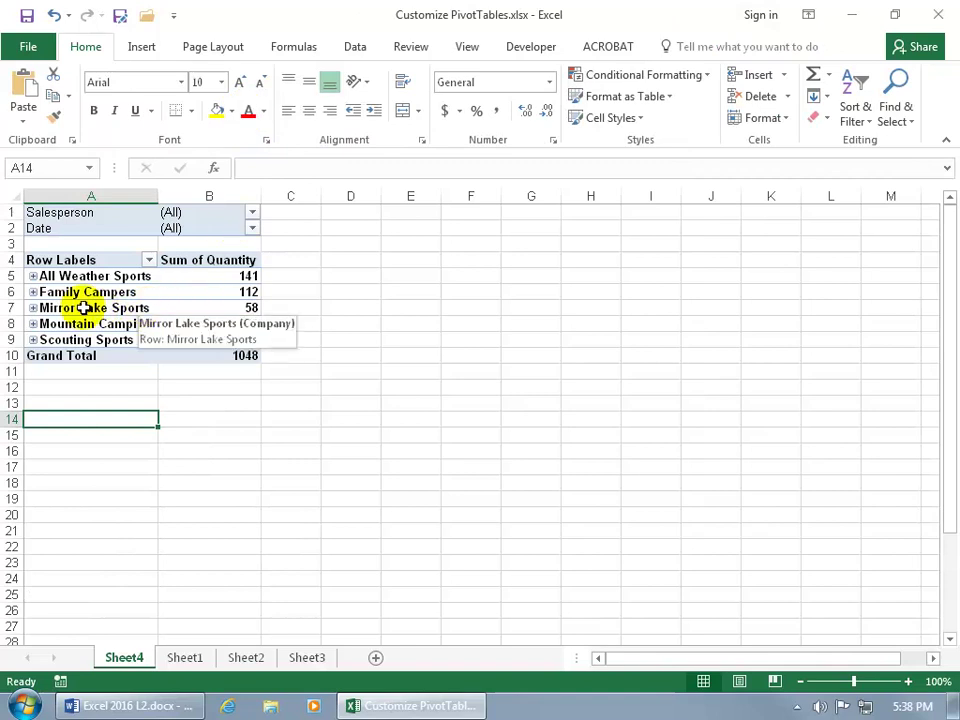
Select Mirror Lake Sports together with the non-adjacent Scouting Sports label, and as a range with the adjacent Mountain Camping label
left_click_drag(70, 308, 70, 324)
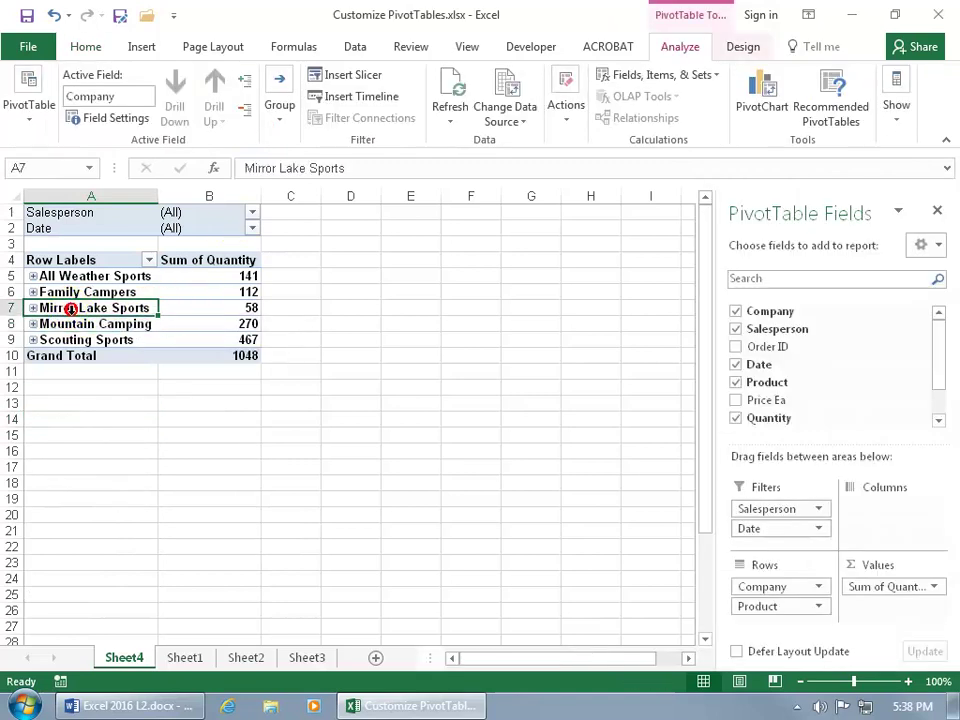
left_click(80, 308)
left_click(63, 341, "ctrl")
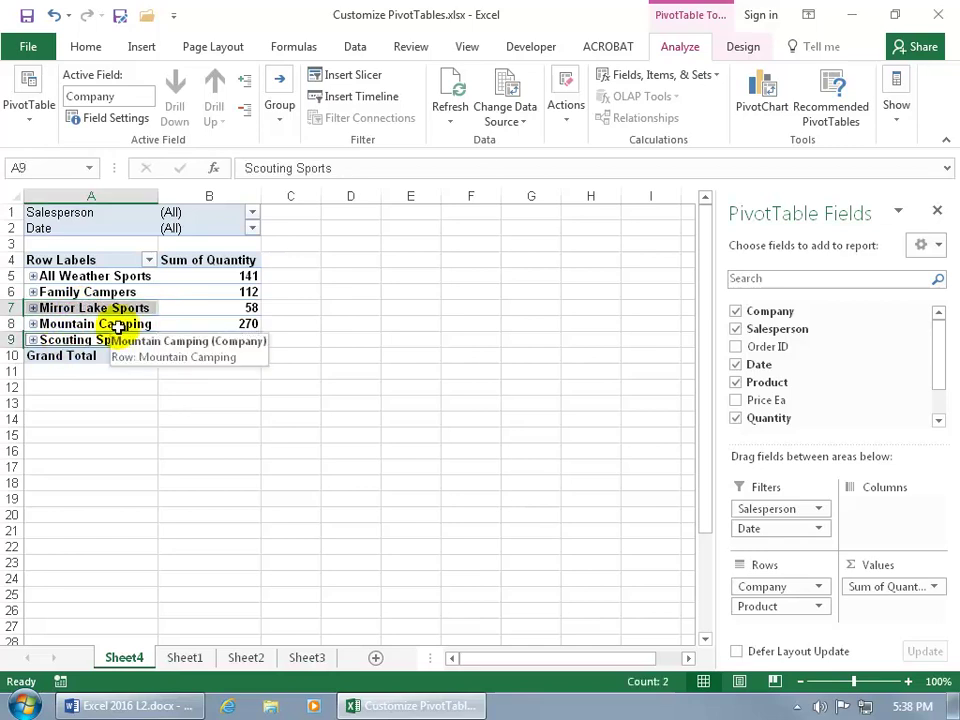
left_click_drag(94, 307, 90, 314)
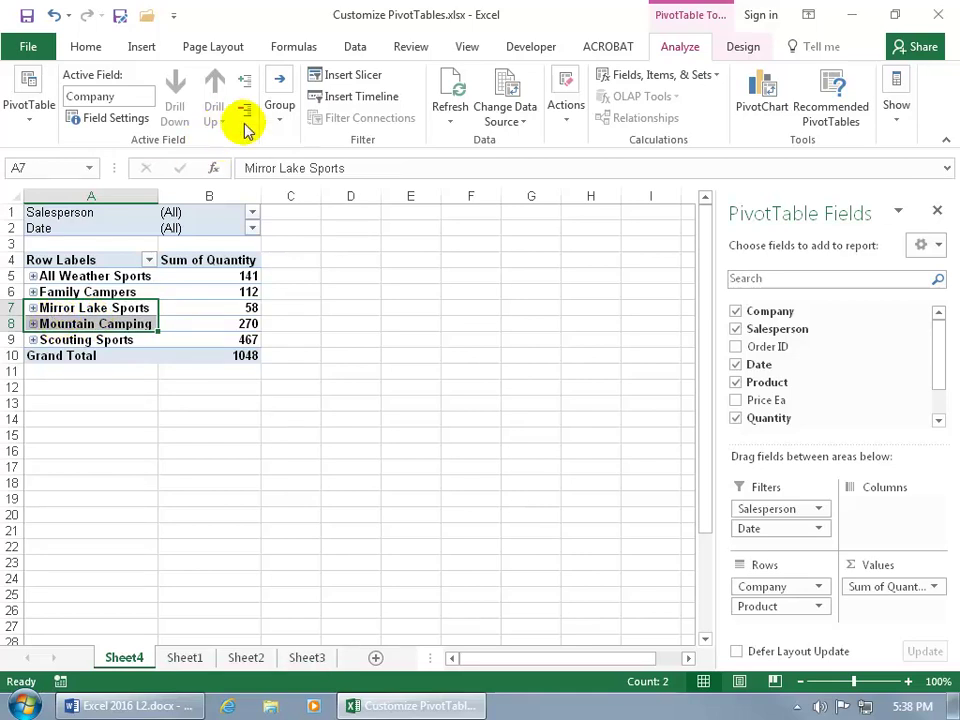
Expand the entire Company field and group the Mirror Lake Sports and Mountain Camping companies
left_click(246, 80)
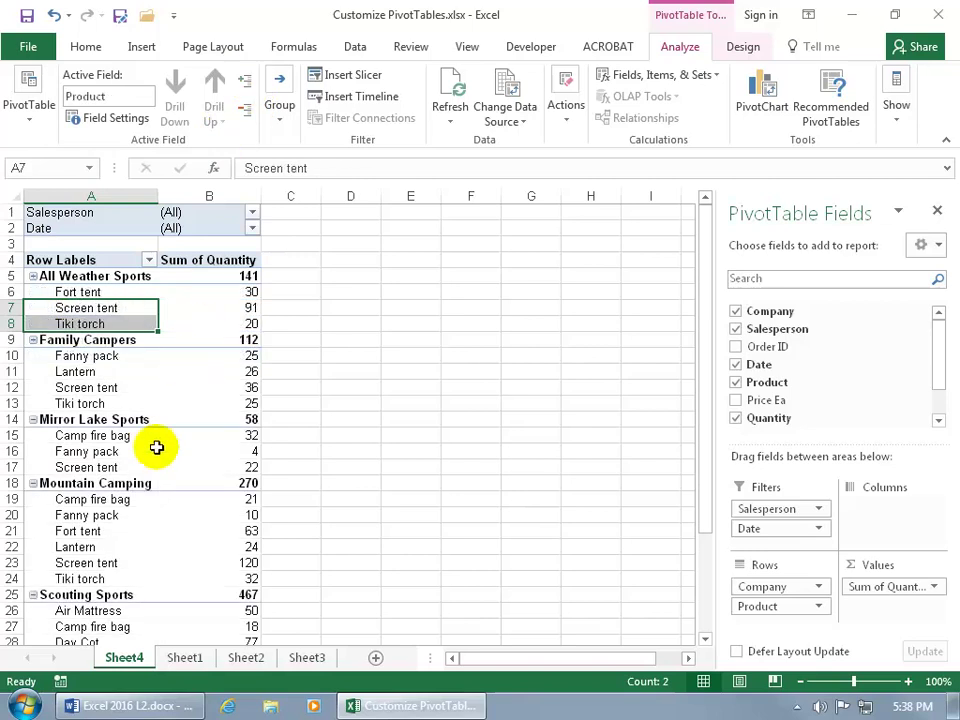
left_click_drag(88, 420, 88, 483)
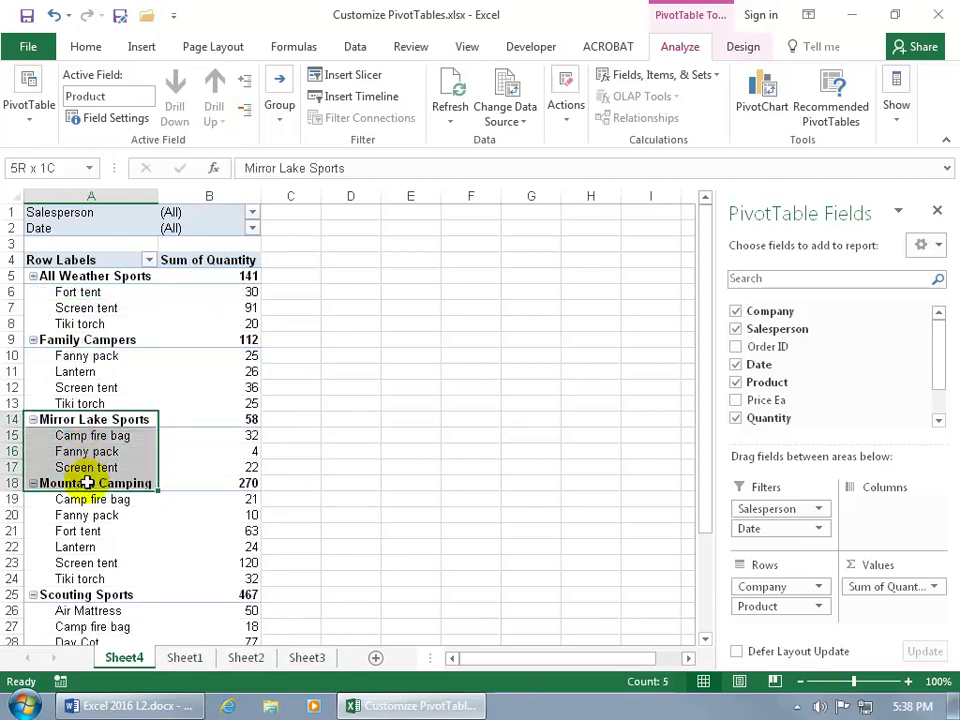
left_click(280, 121)
left_click(300, 162)
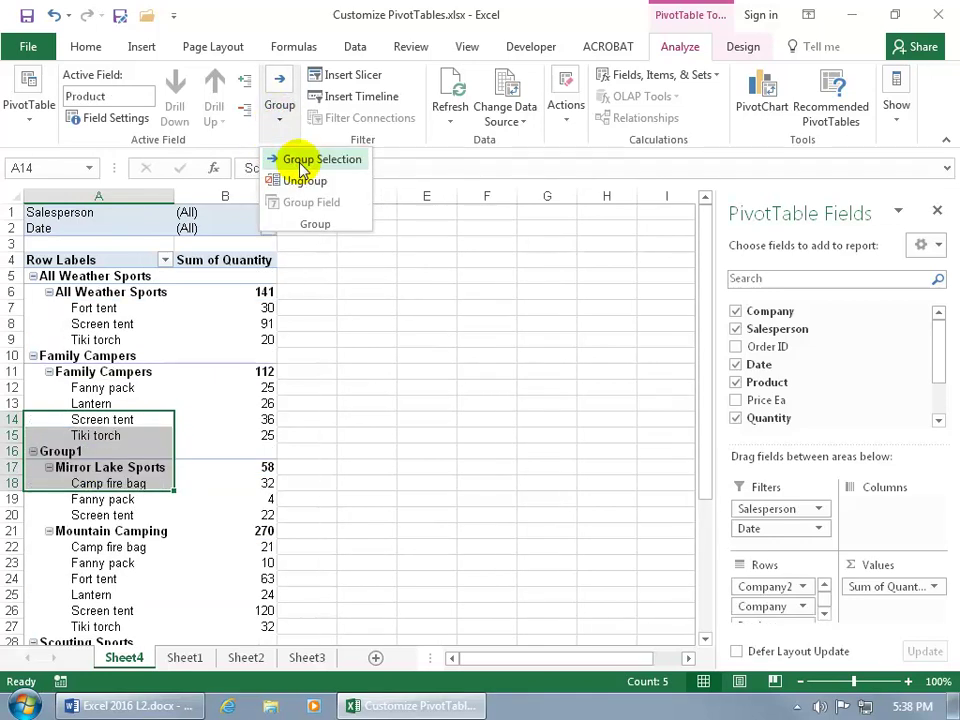
Examine the Group1, Family Campers and All Weather Sports labels to compare the new outer grouping level with the company level beneath
left_click(87, 452)
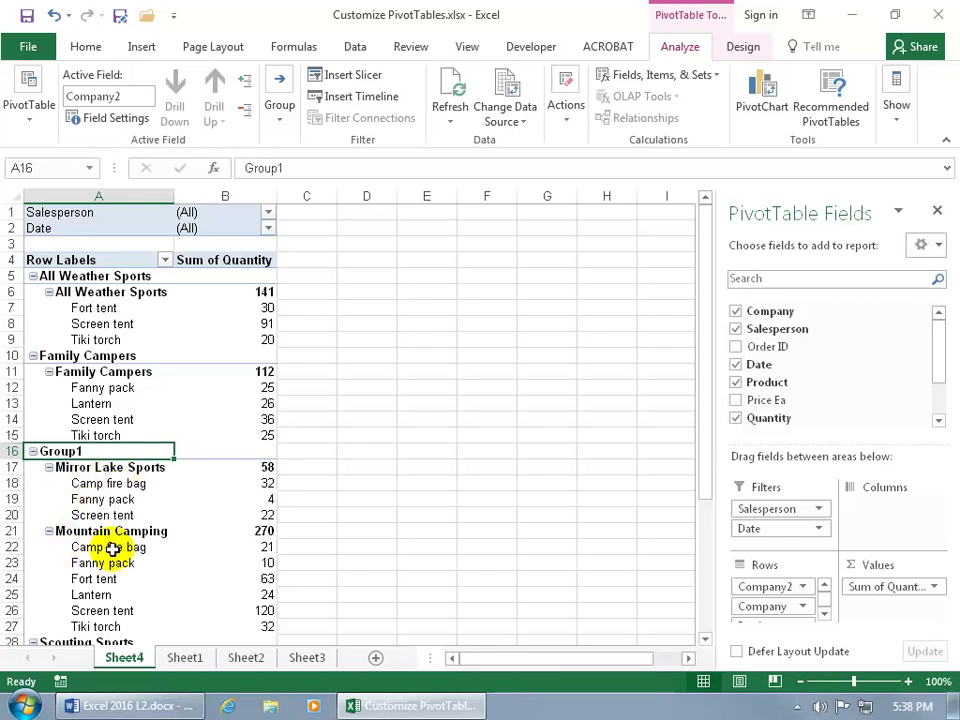
left_click(123, 356)
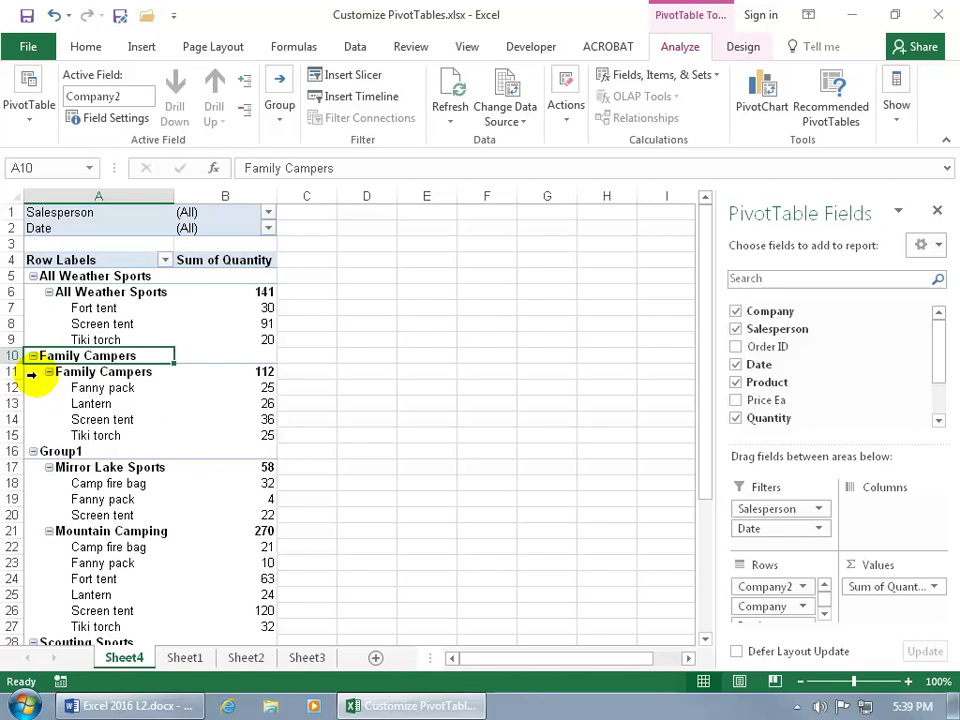
left_click(64, 276)
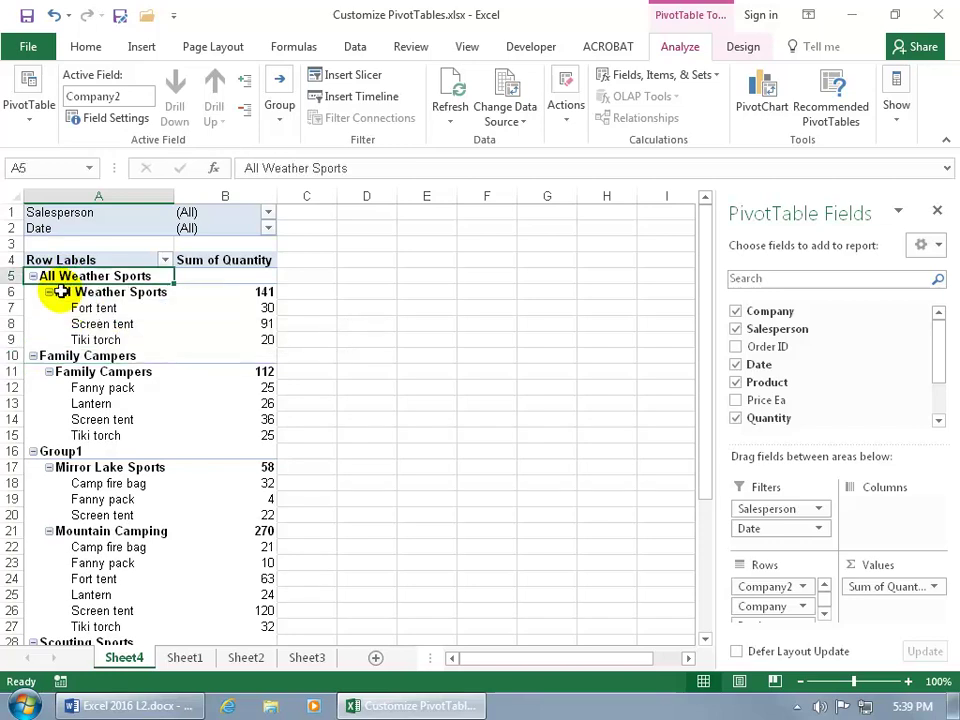
left_click(61, 292)
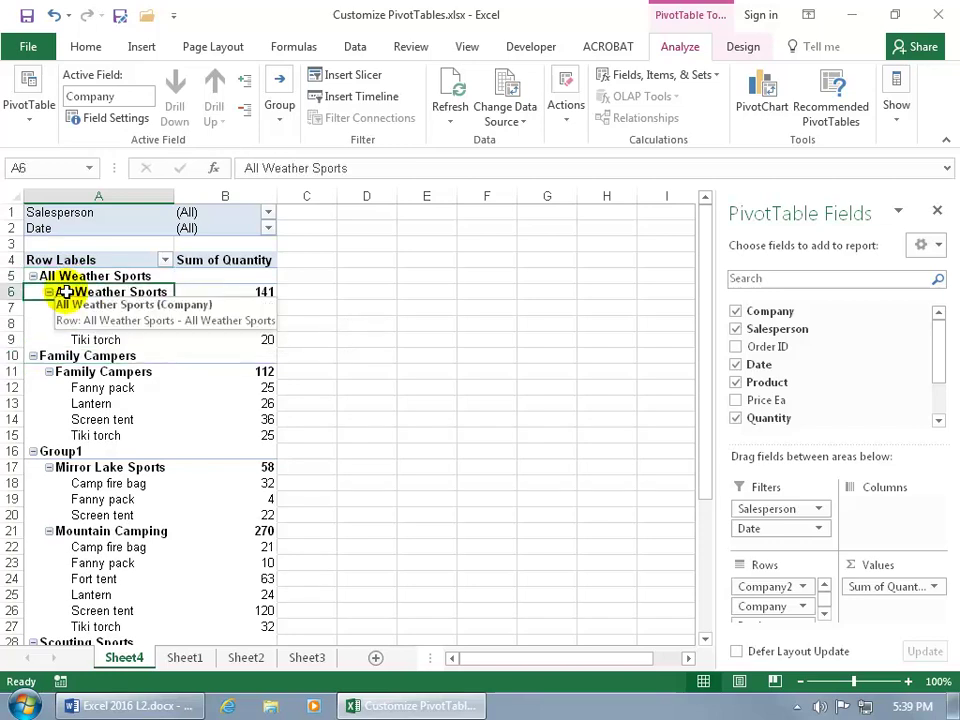
left_click(58, 358)
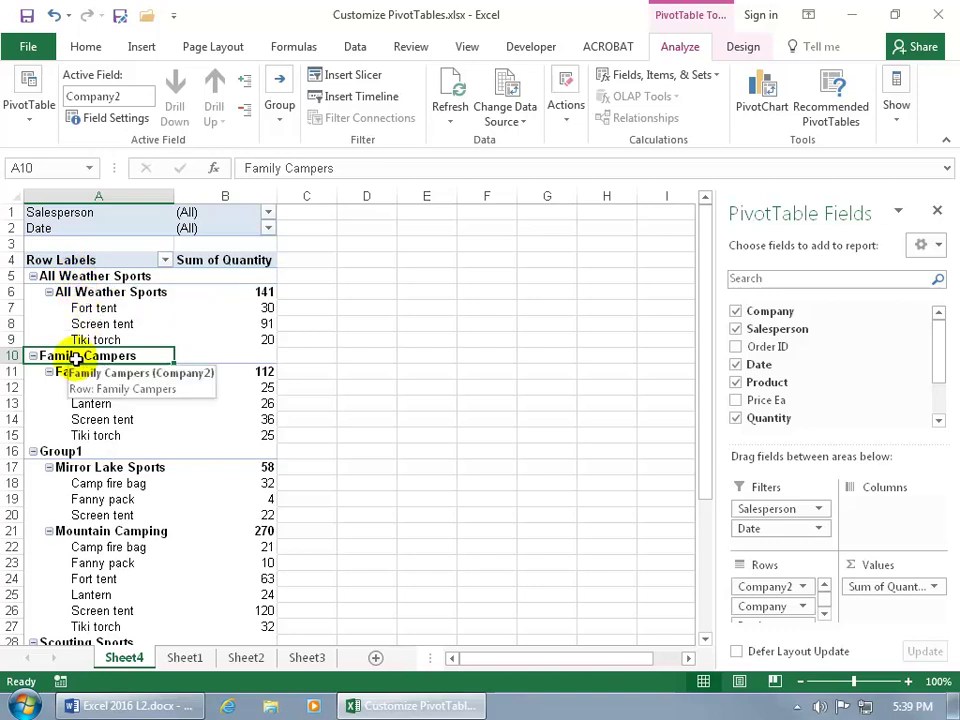
Group the outer-level All Weather Sports and Family Campers labels together
left_click_drag(79, 276, 81, 356)
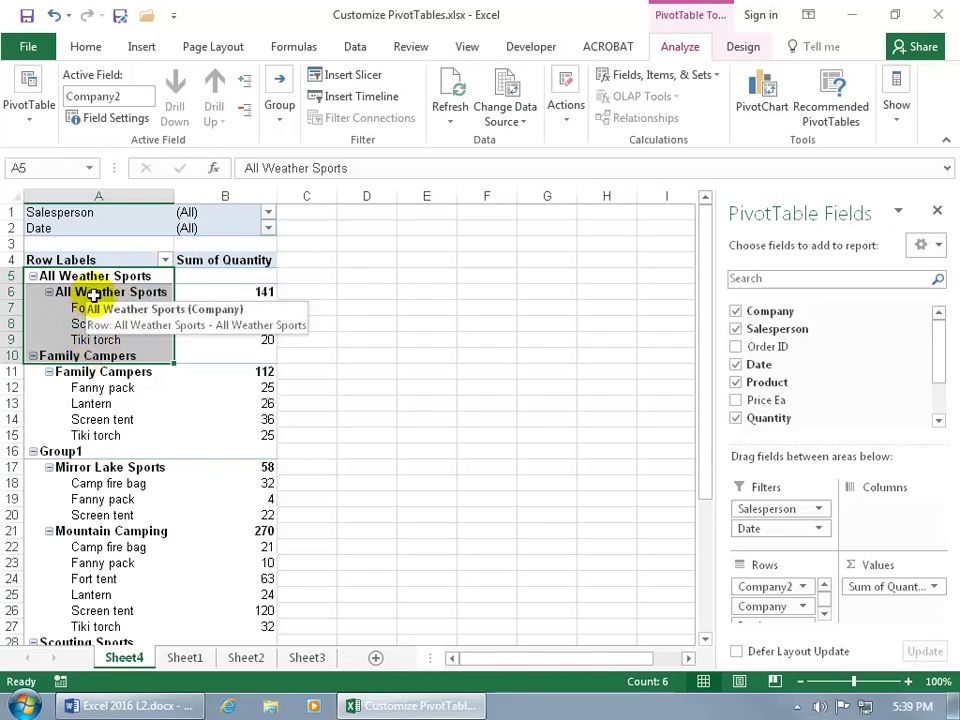
left_click(279, 104)
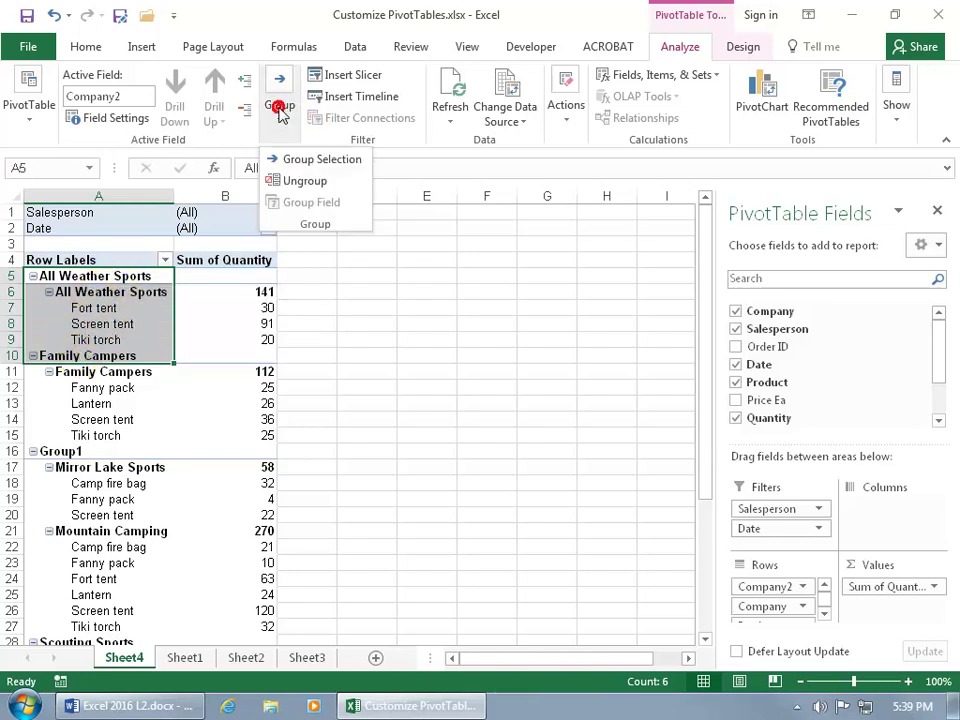
left_click(292, 160)
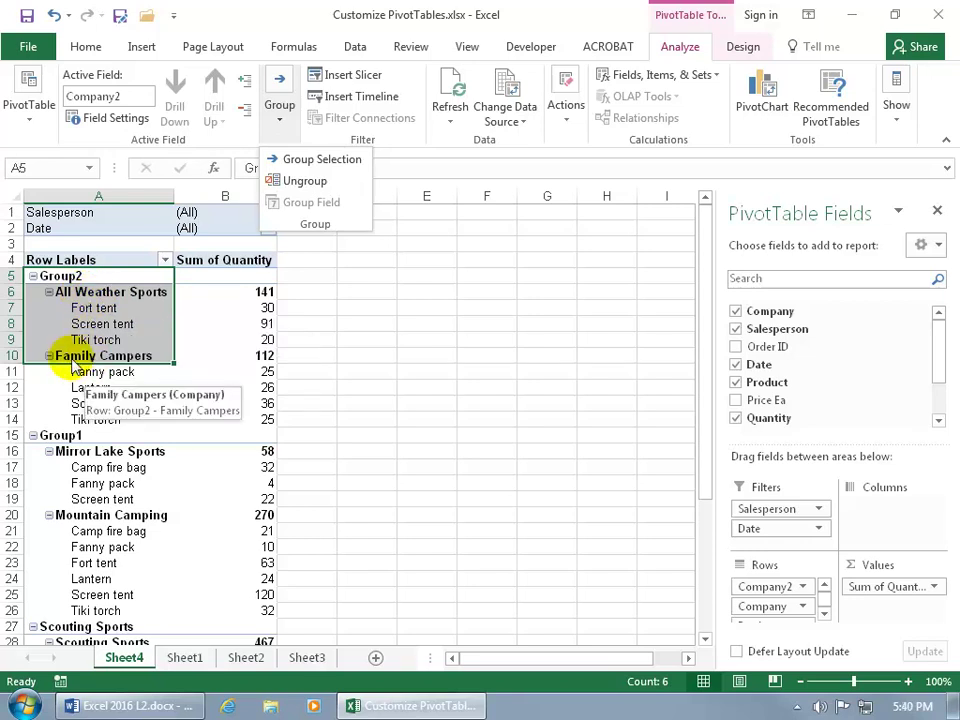
Ungroup Group2, which combines All Weather Sports and Family Campers
left_click(88, 276)
left_click(94, 276)
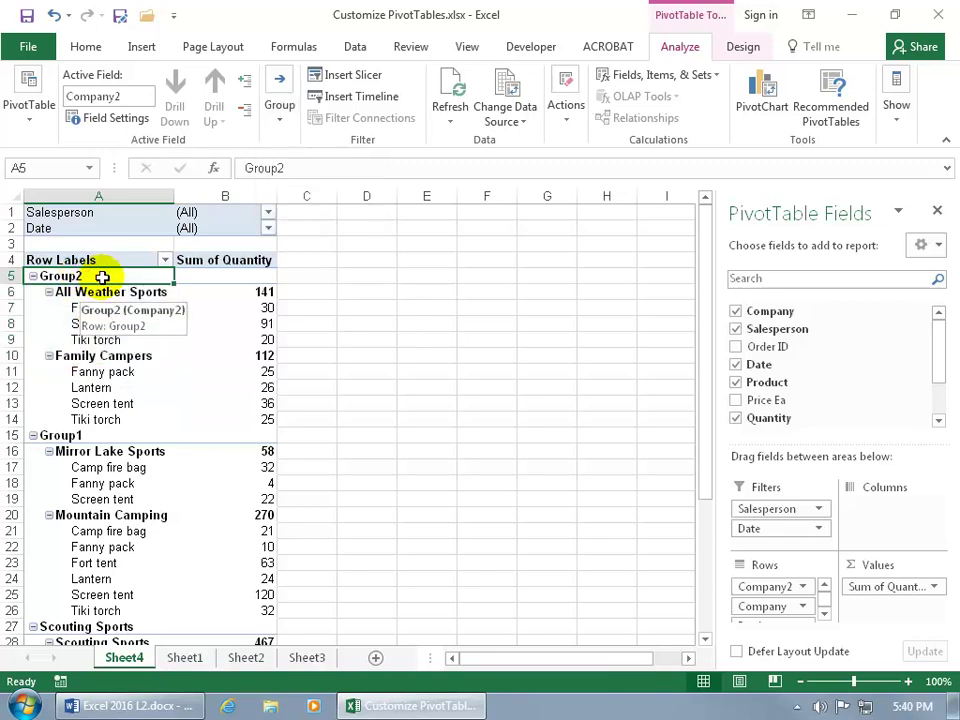
left_click(282, 116)
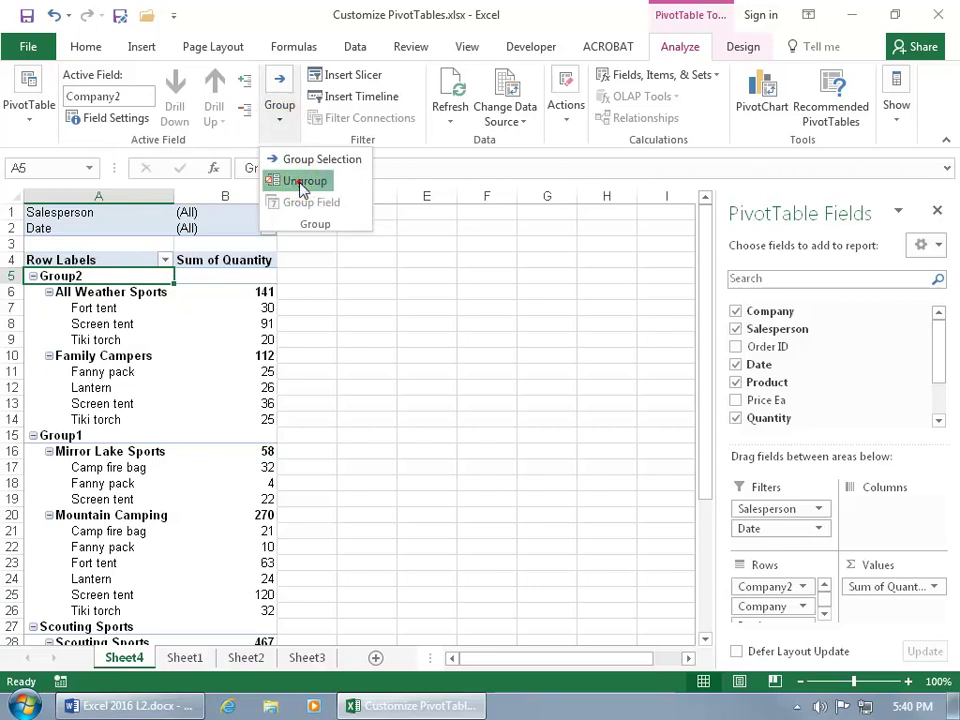
left_click(302, 183)
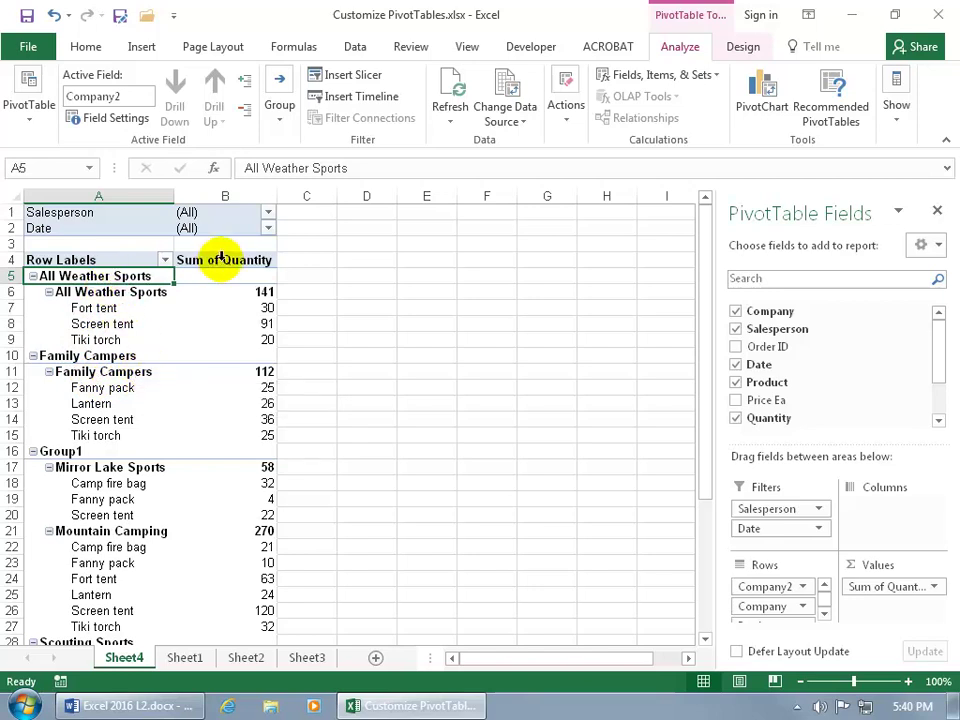
Rename the outer group labels of All Weather Sports and Family Campers to A and F
left_click_drag(377, 170, 258, 172)
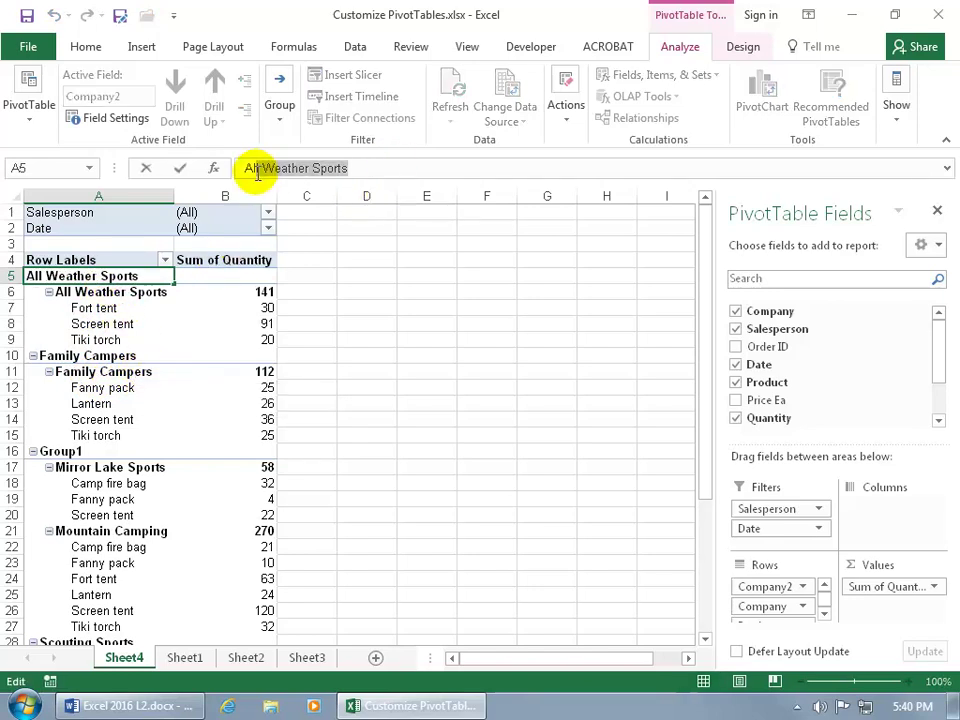
key("Delete")
key("Return")
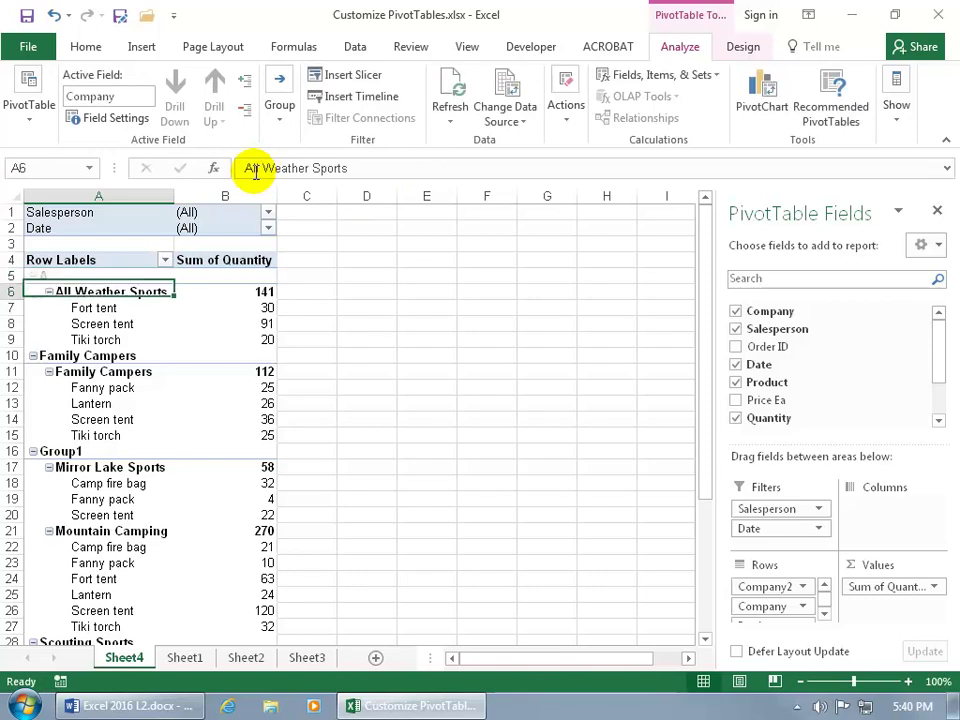
left_click(133, 356)
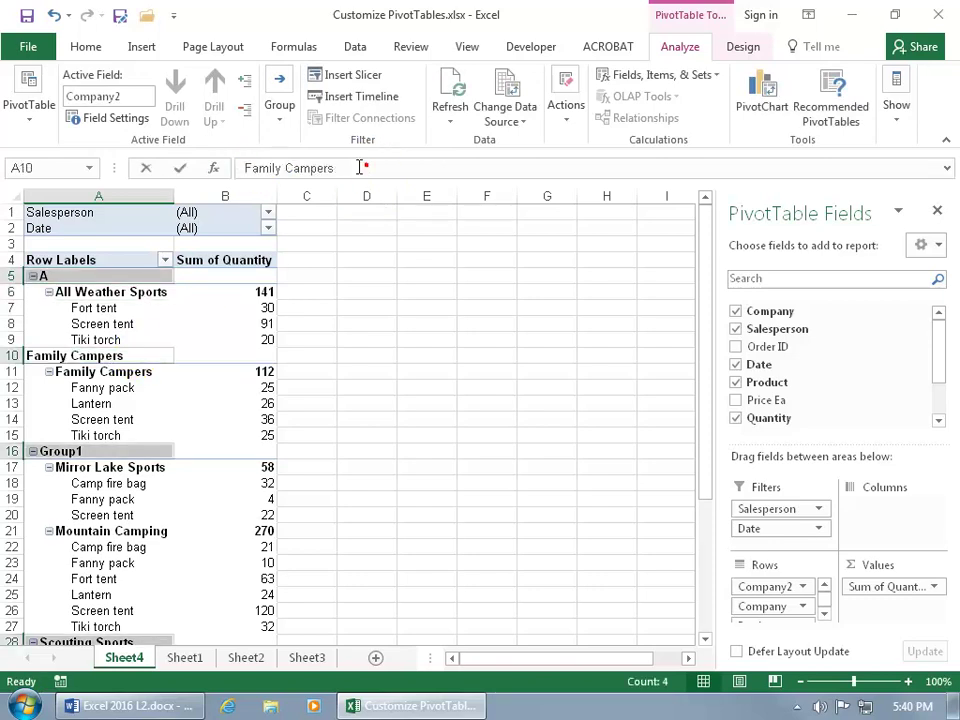
left_click_drag(366, 167, 260, 168)
key("Delete")
key("Return")
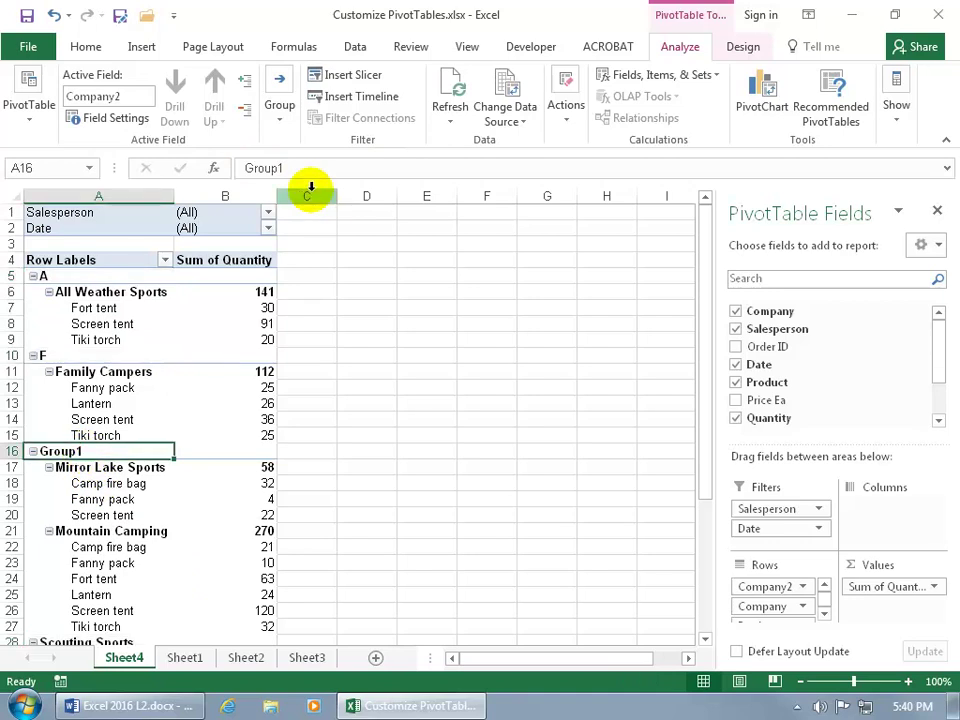
Rename the Group1 label to M and the outer Scouting Sports label to S
left_click_drag(306, 168, 155, 175)
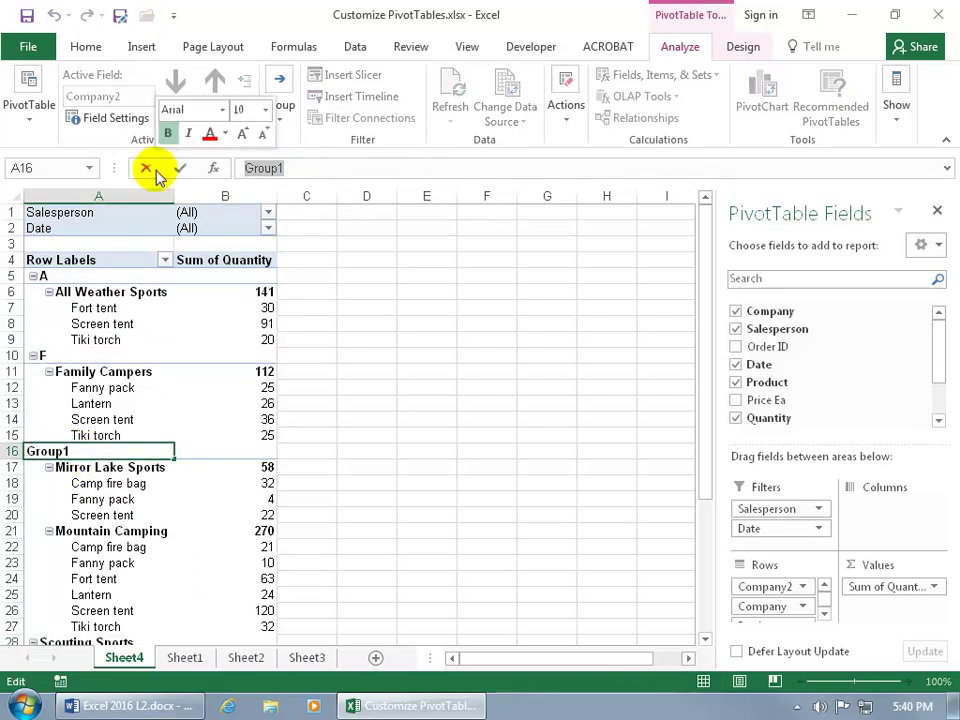
type("M")
key("Return")
scroll(176, 572, "down", 1)
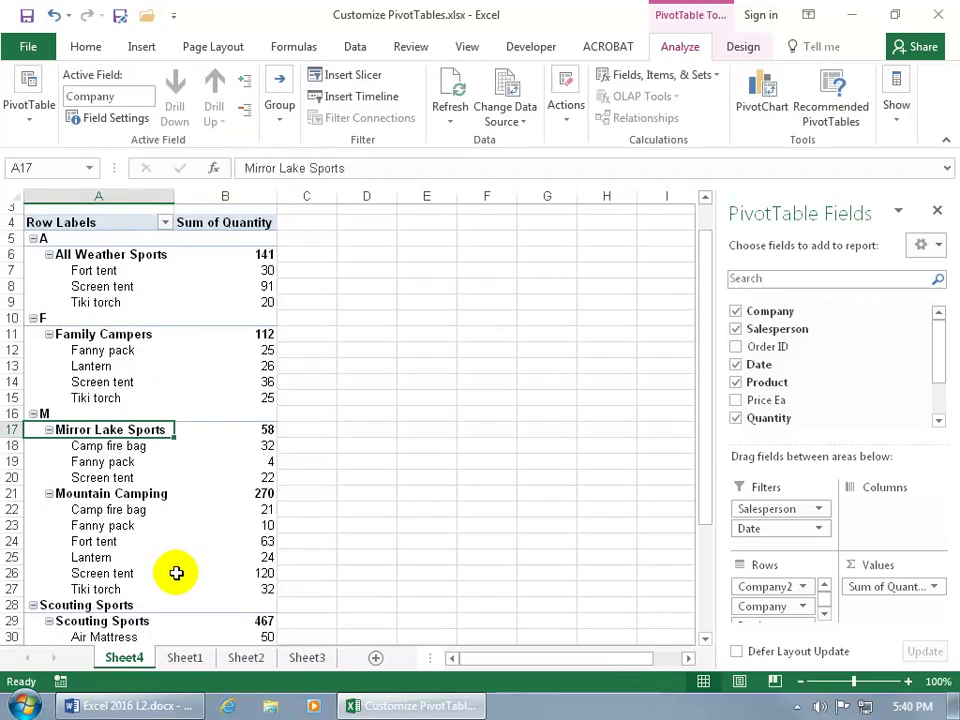
left_click(47, 597)
left_click_drag(349, 168, 257, 165)
type("S")
key("Return")
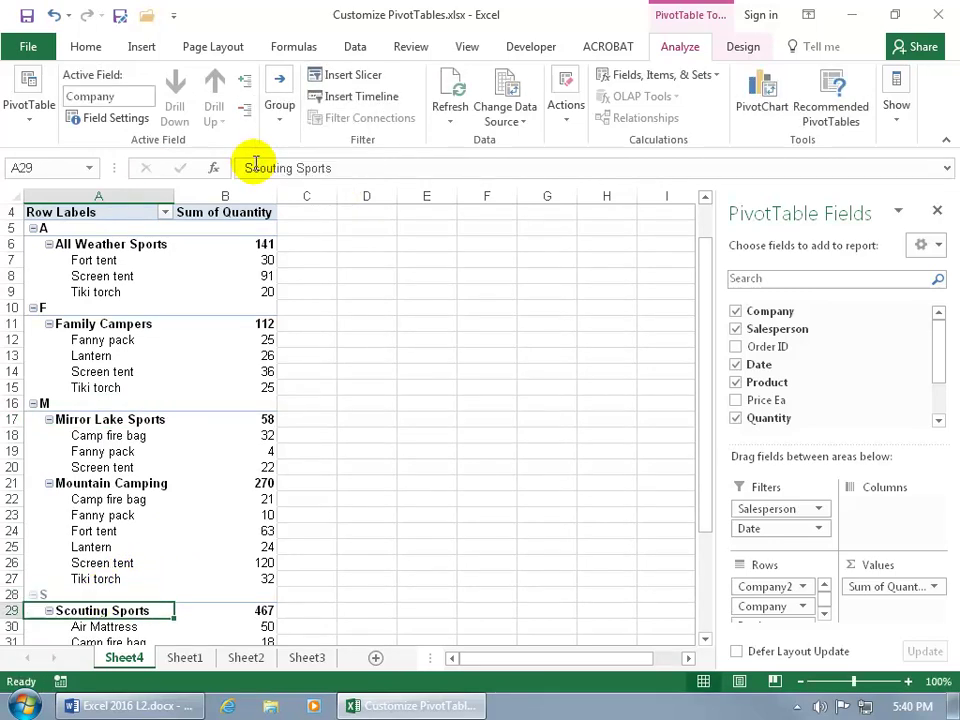
scroll(269, 320, "up", 1)
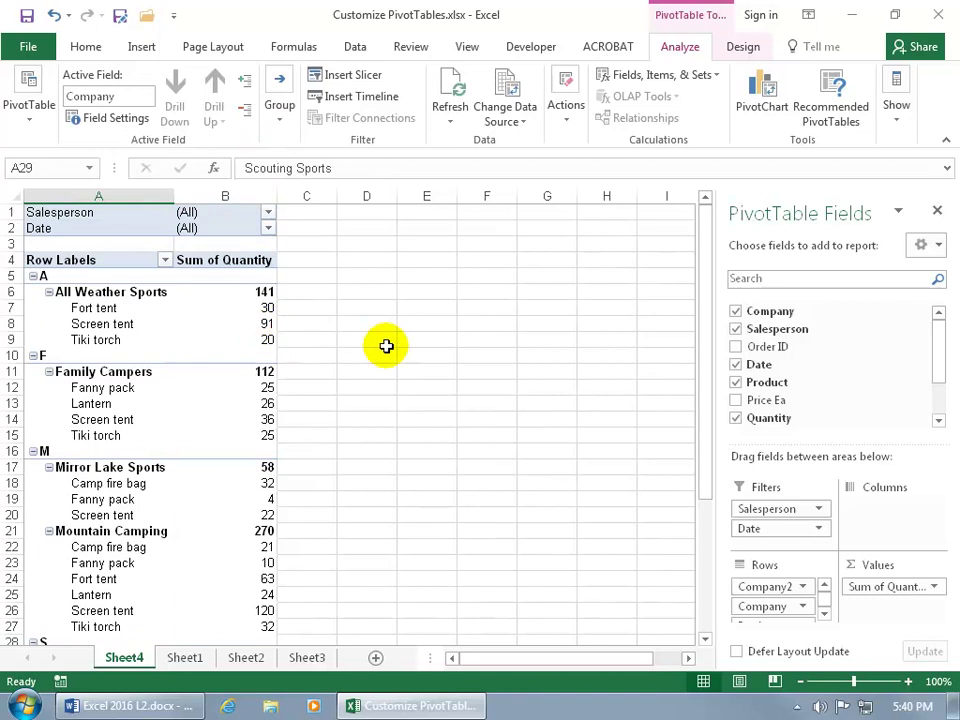
Give the outer grouping field Company2 the custom name Index in its field settings
left_click(147, 295)
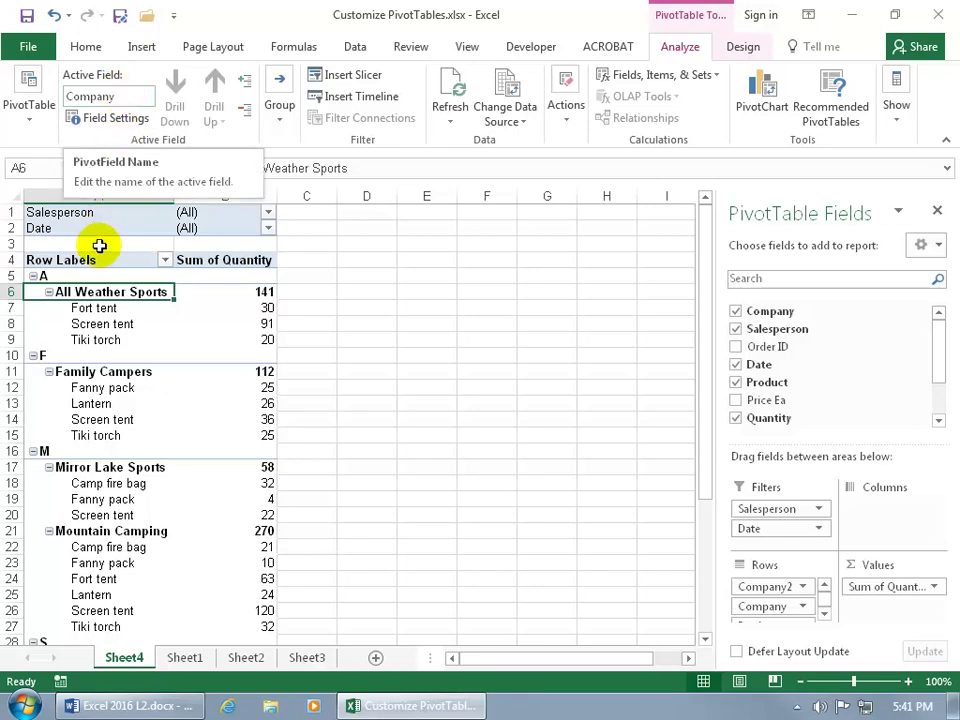
left_click(85, 275)
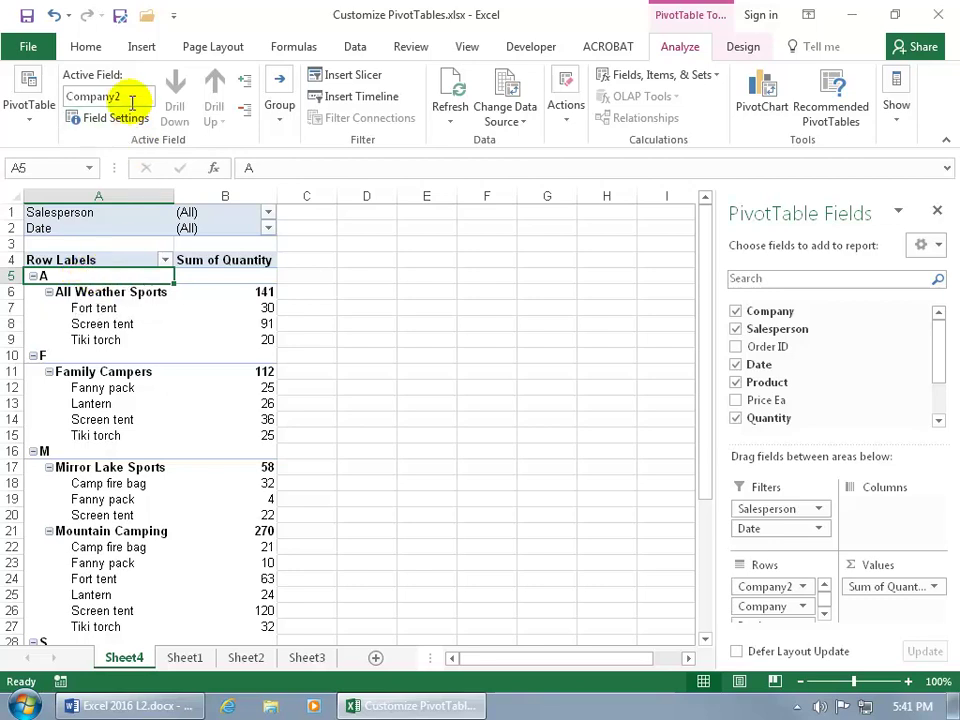
left_click(803, 588)
left_click(806, 563)
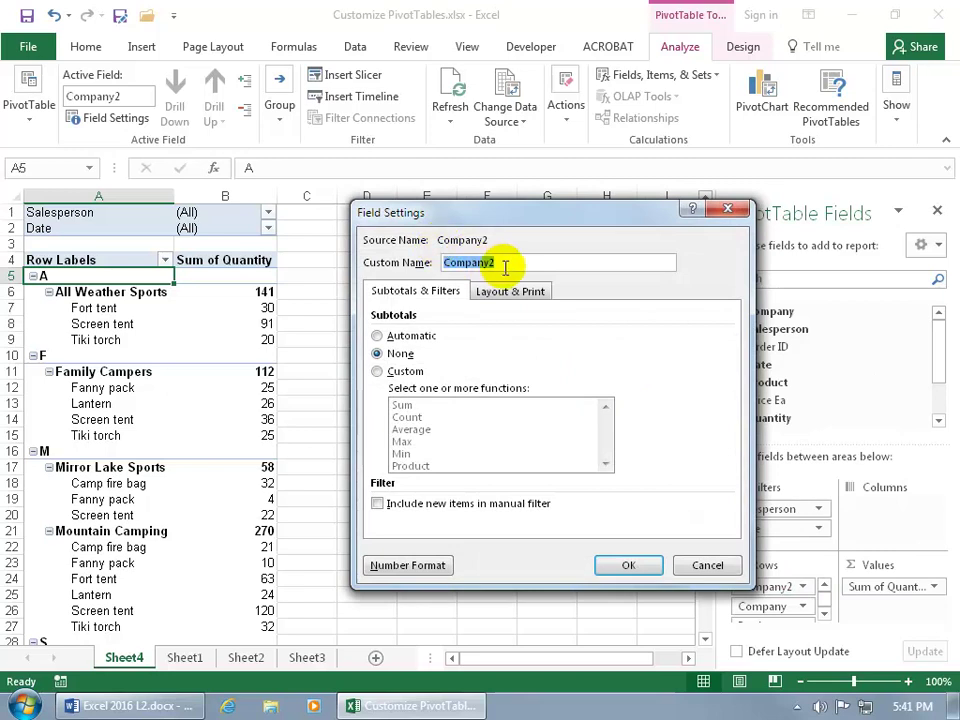
key("BackSpace")
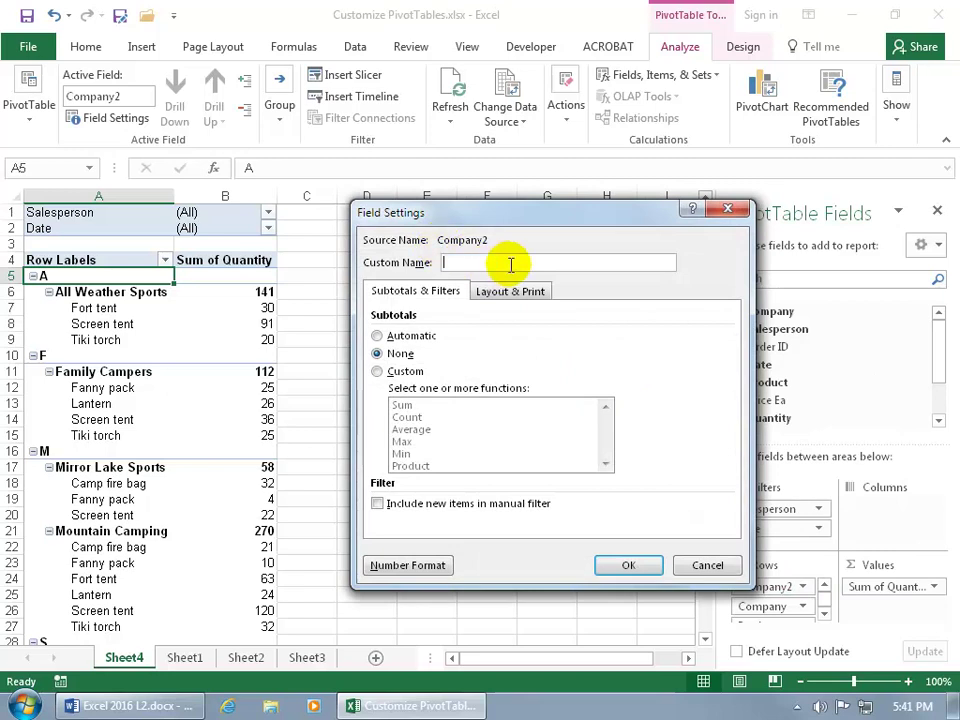
type("Index")
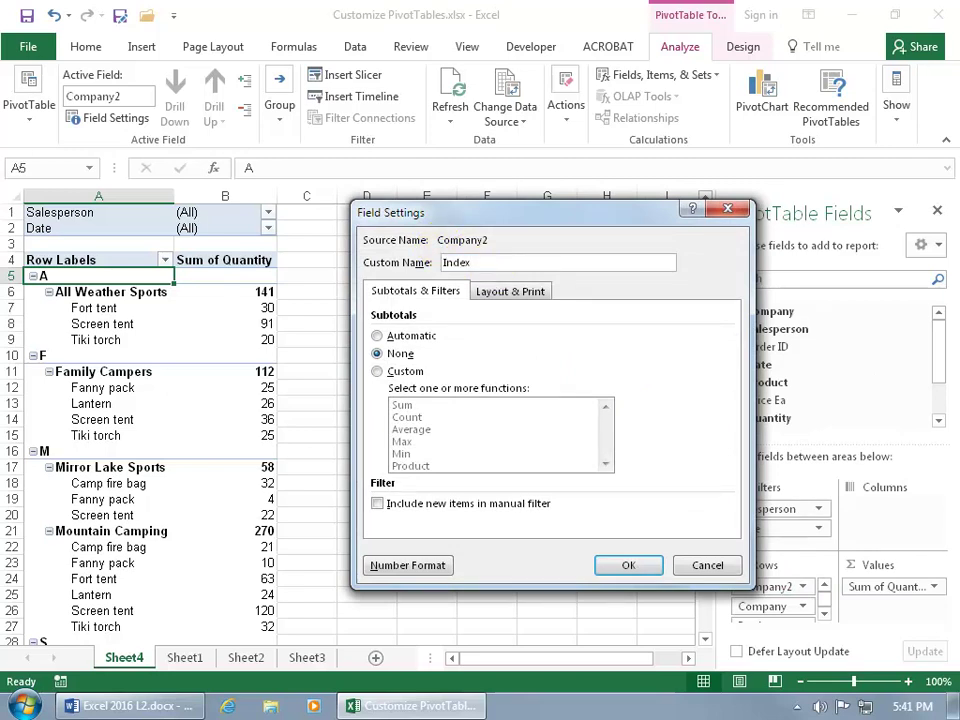
key("Return")
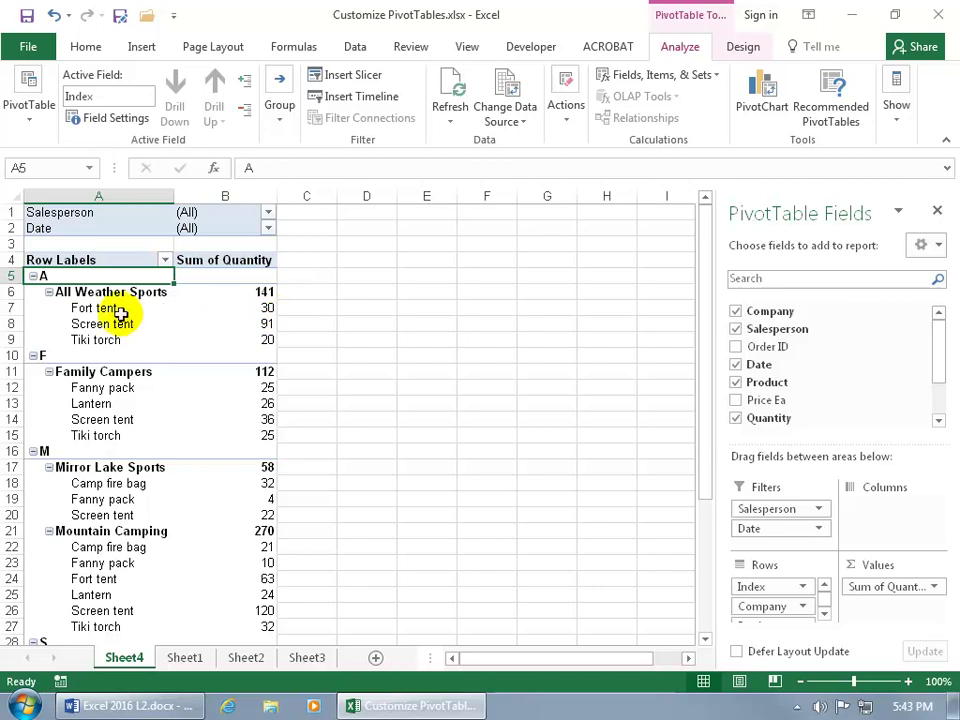
Set the Index field's subtotals to the custom Count function in its field settings
right_click(81, 276)
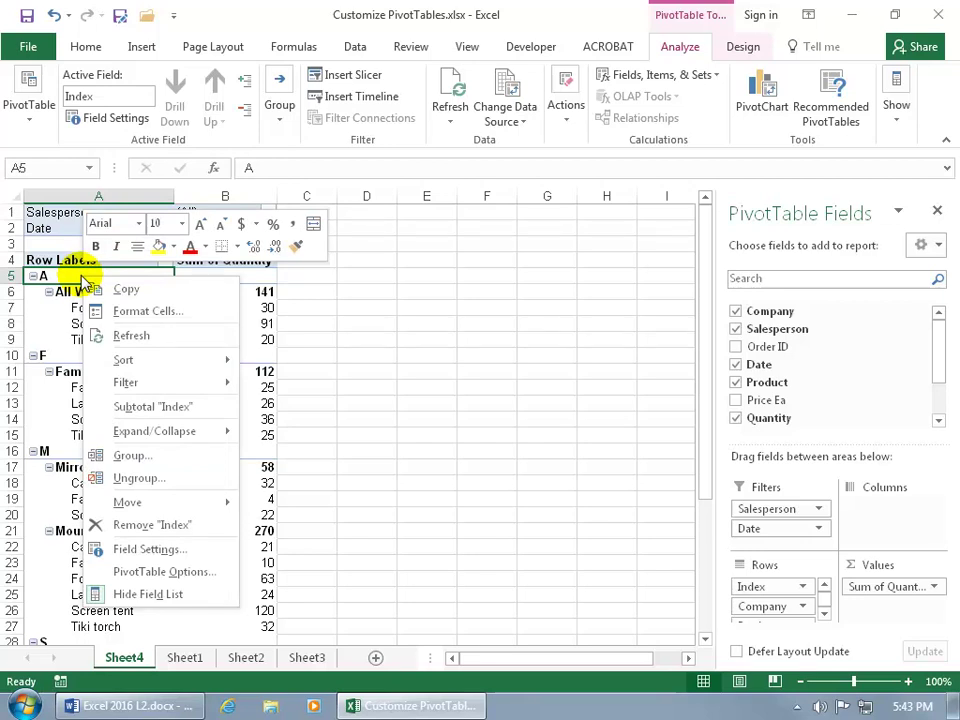
left_click(145, 550)
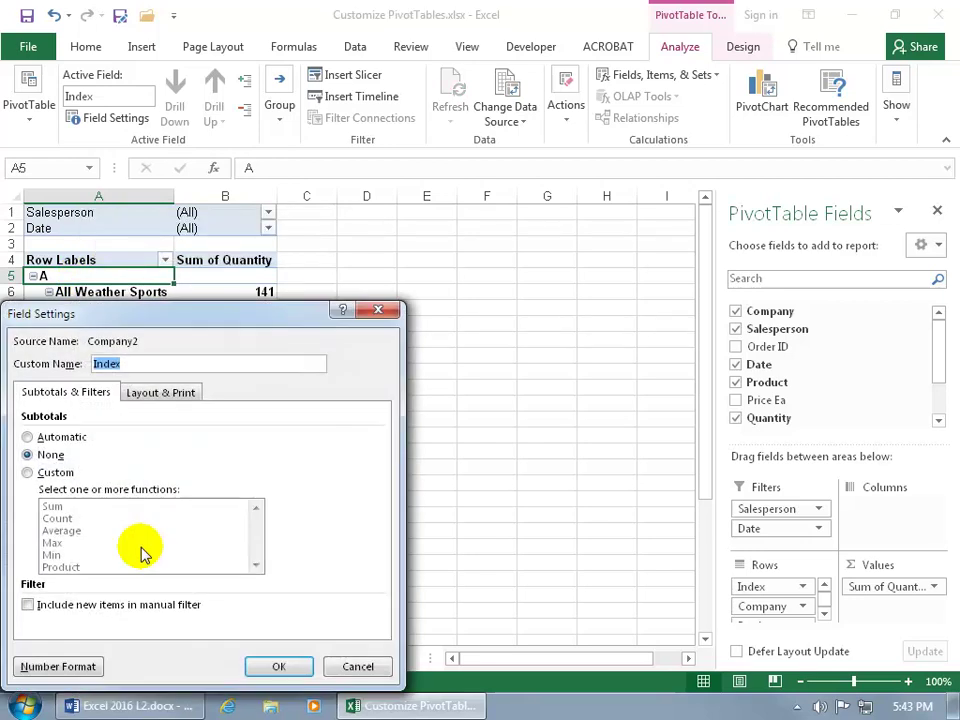
left_click_drag(156, 318, 370, 248)
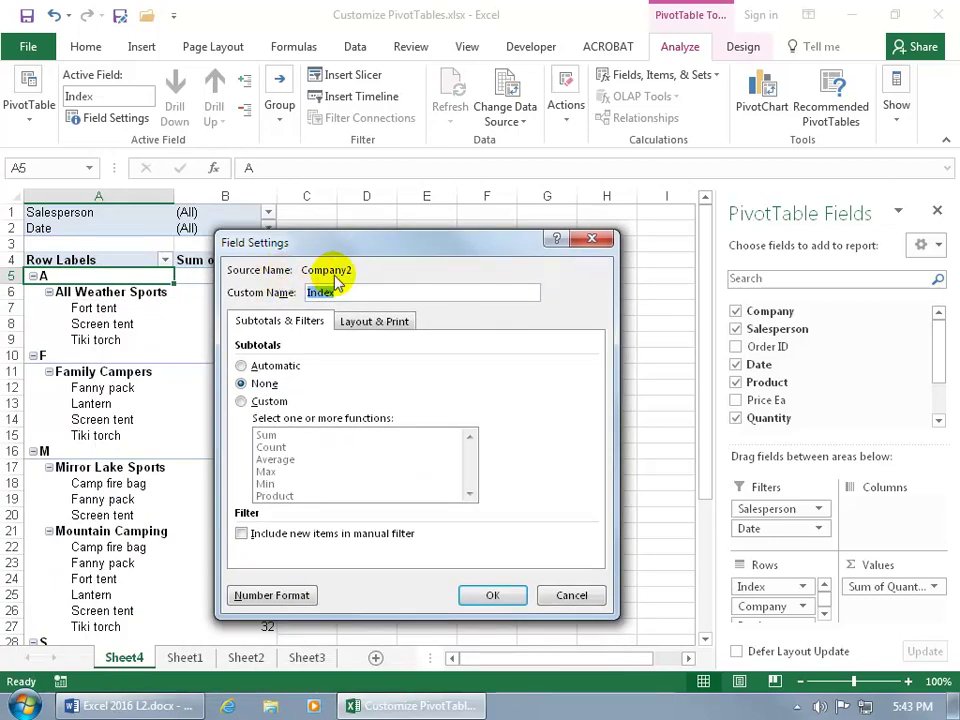
left_click(250, 401)
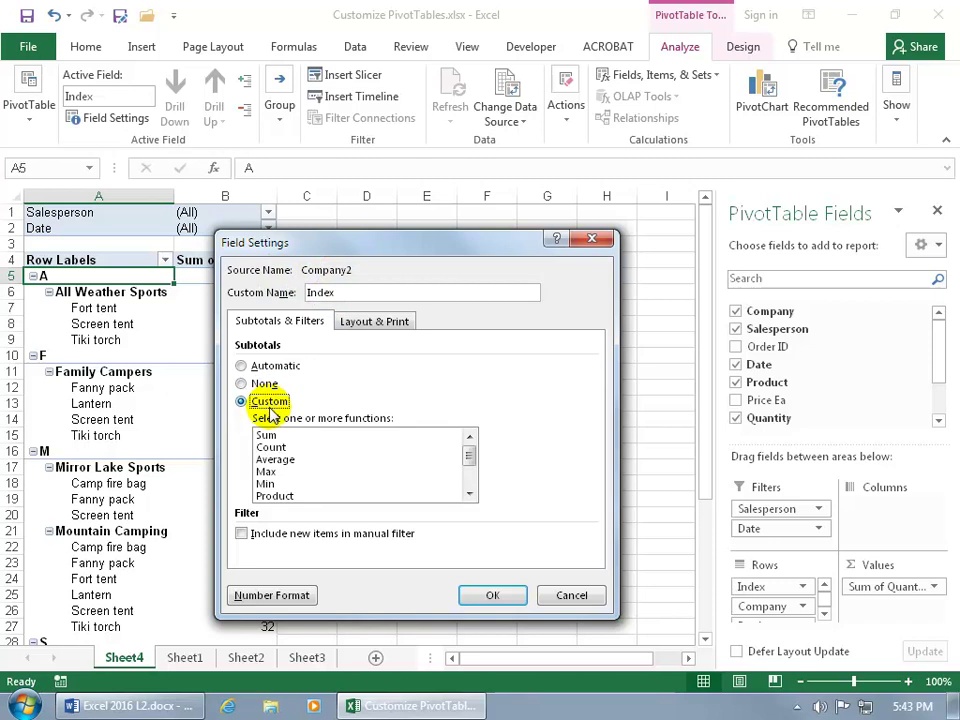
left_click(272, 447)
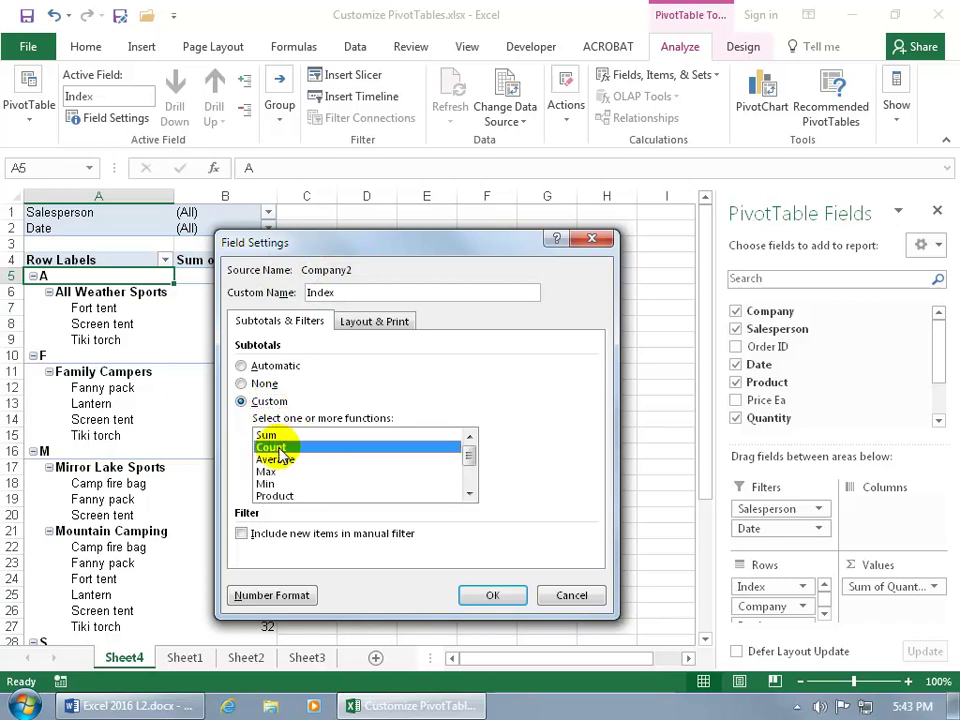
left_click(492, 595)
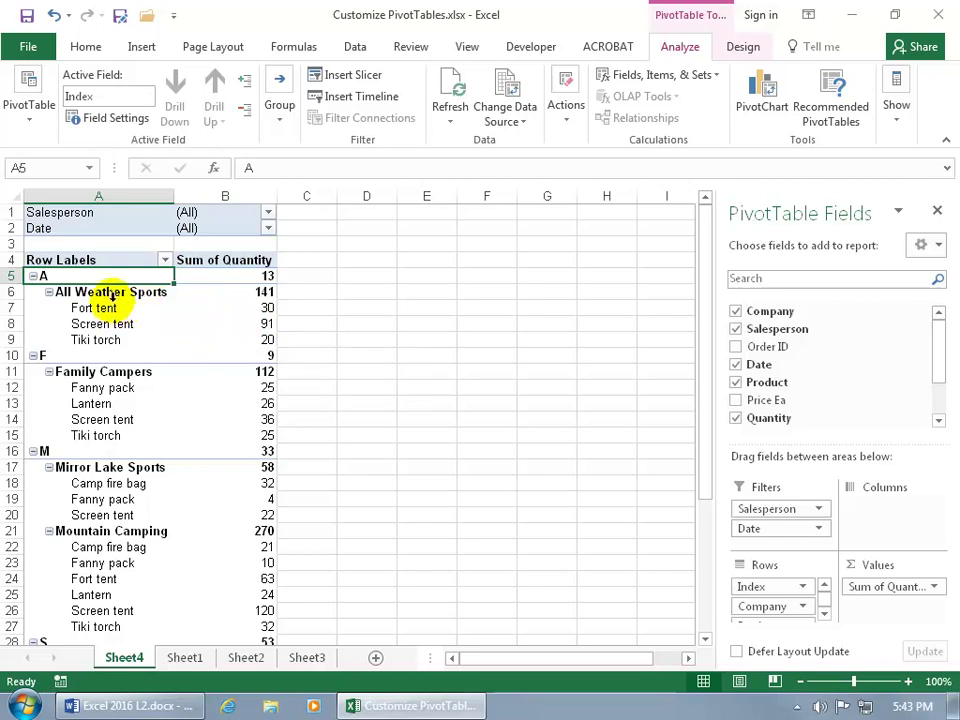
Check the A group's count subtotal against the All Weather Sports quantities in G2:G14 of Sheet1, and return to Sheet4
left_click(185, 657)
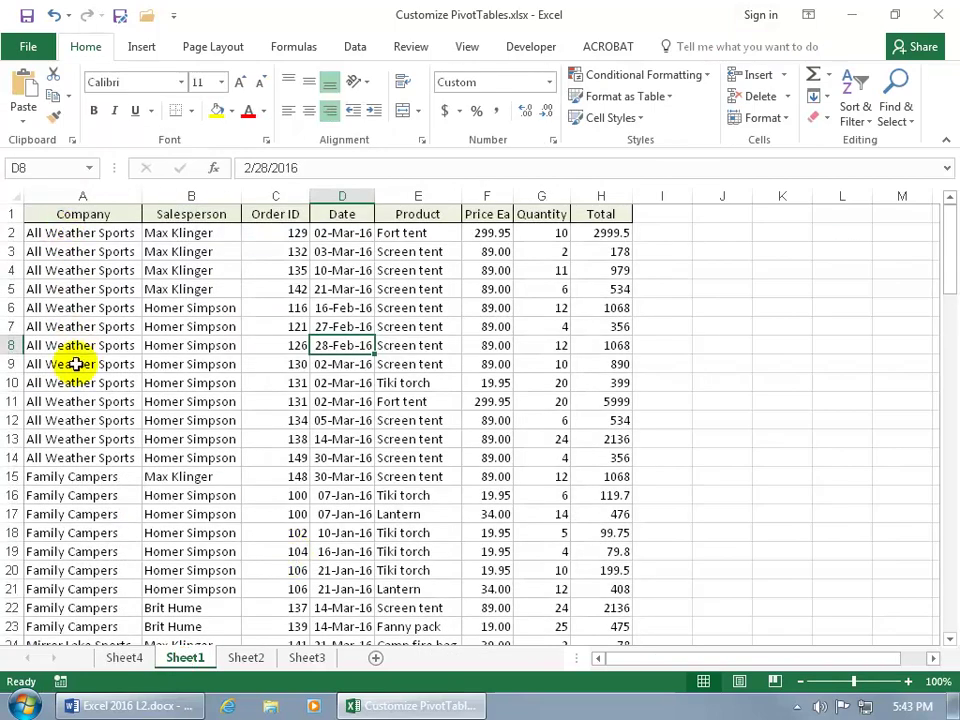
left_click_drag(553, 234, 547, 455)
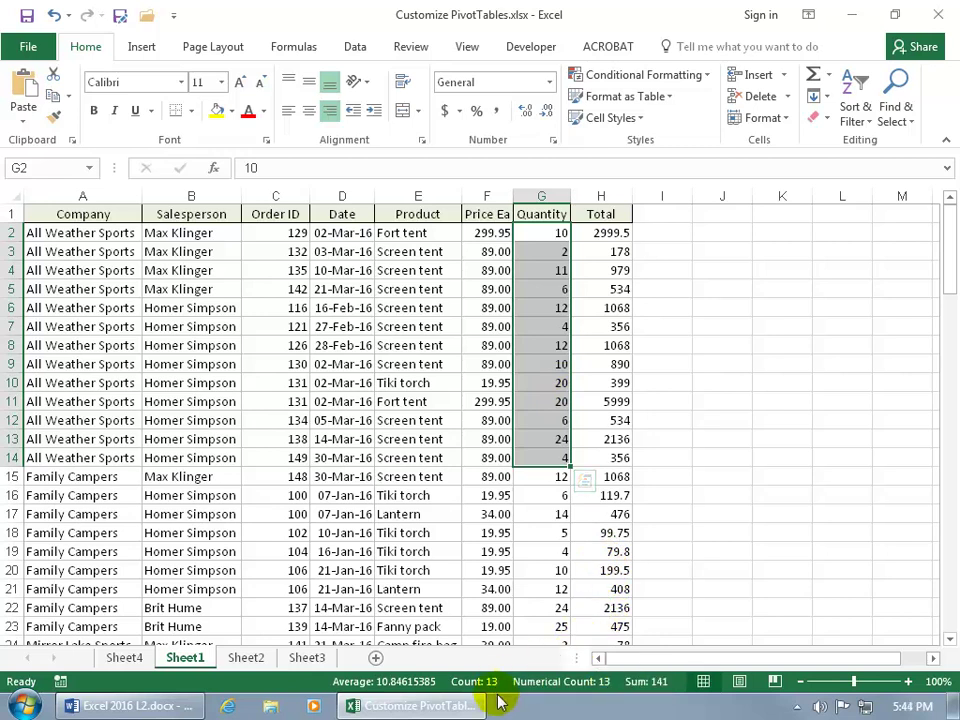
left_click(138, 657)
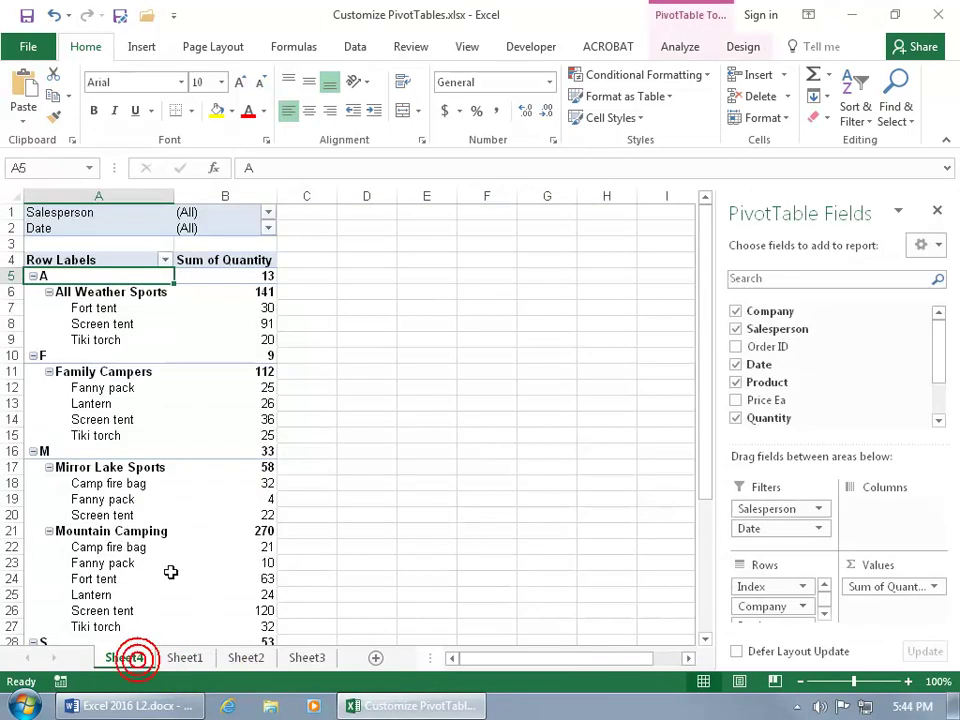
mouse_move(274, 275)
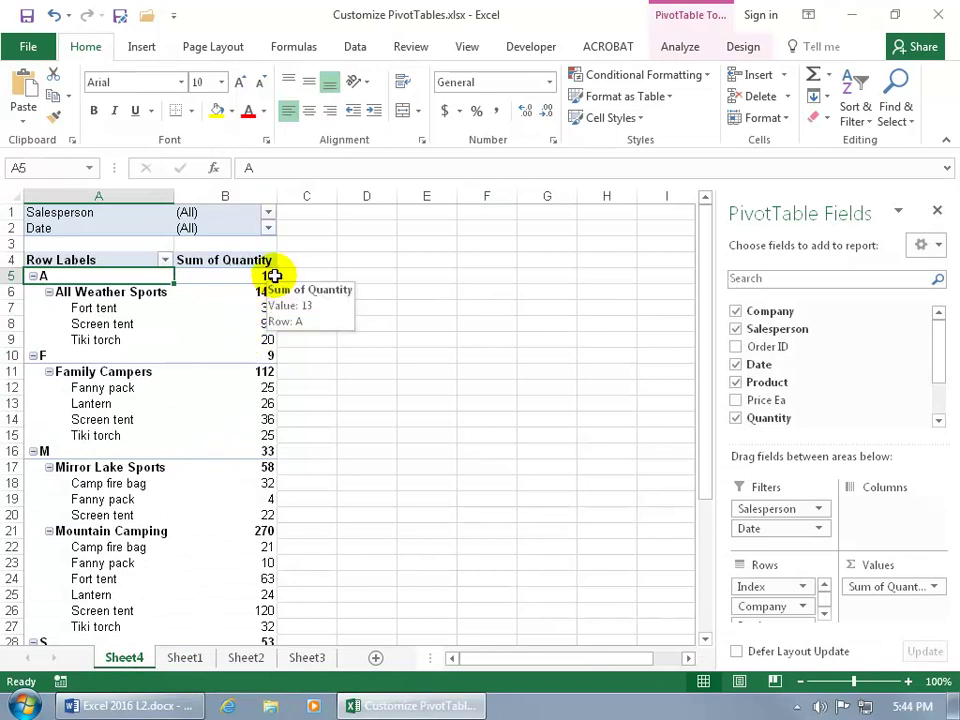
mouse_move(226, 323)
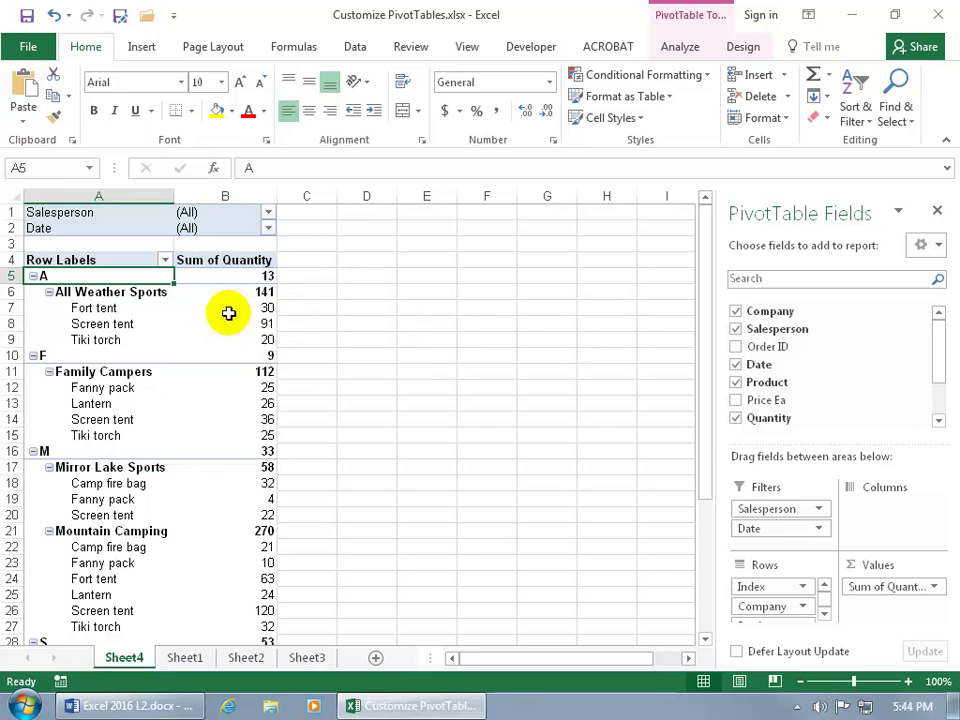
Set the Index field's subtotals back to None in its field settings
right_click(124, 275)
left_click(192, 549)
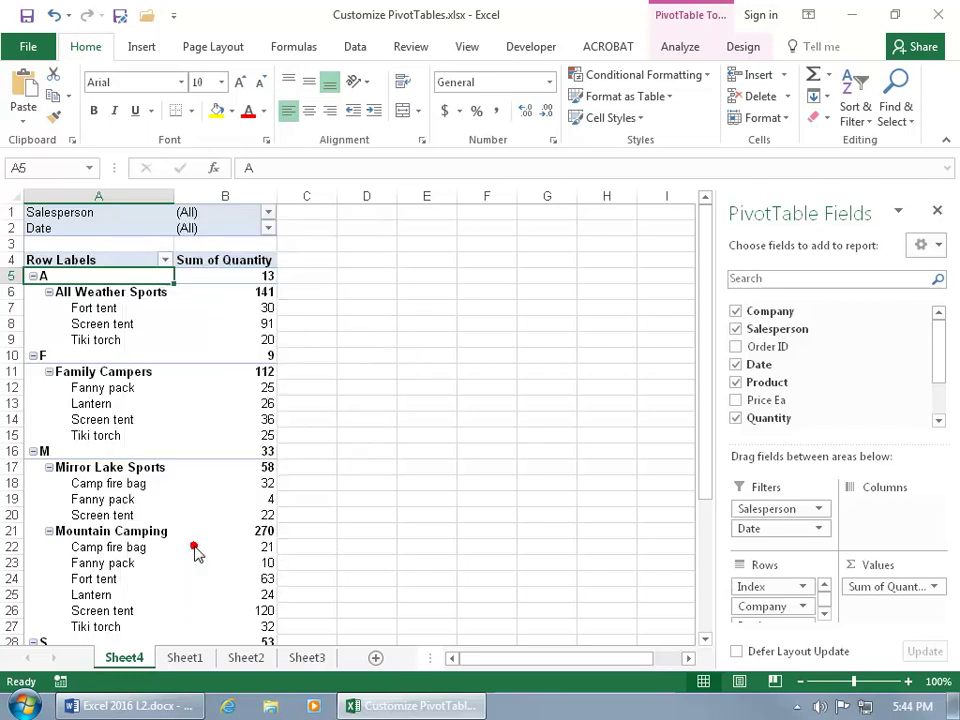
left_click(58, 455)
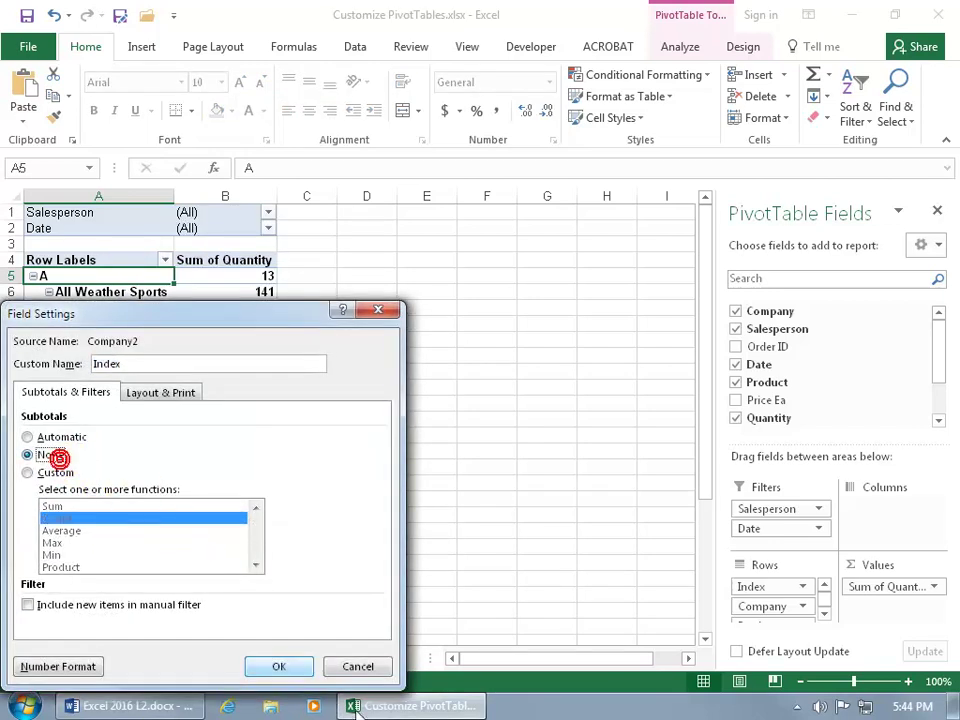
left_click(303, 667)
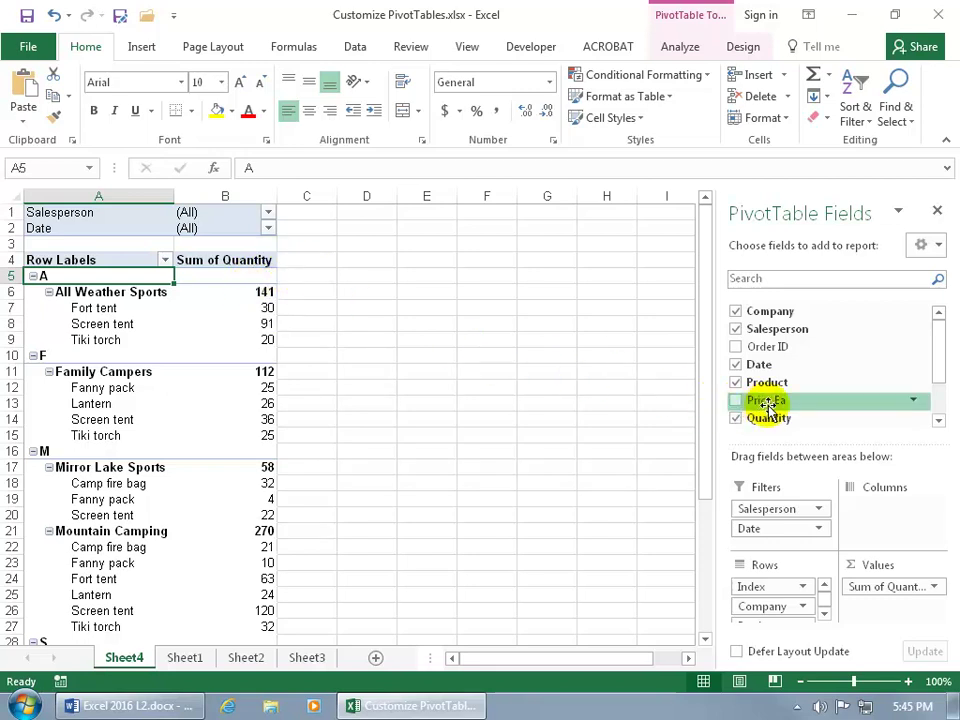
Insert a calculated field named Totals with the formula ='Price Ea'* Quantity
left_click_drag(935, 376, 943, 392)
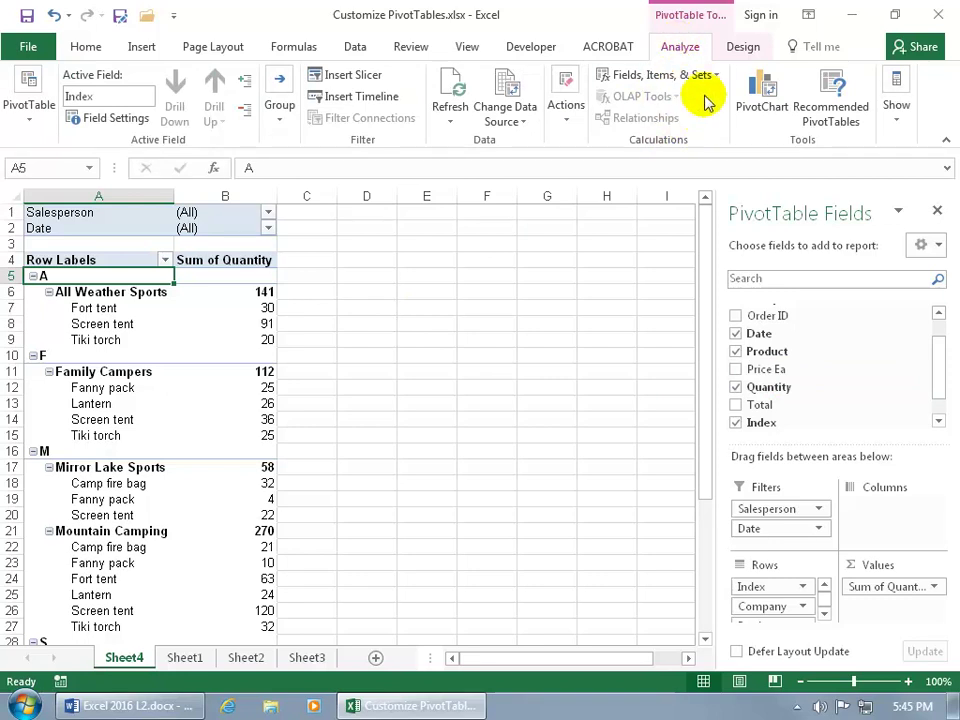
left_click(706, 80)
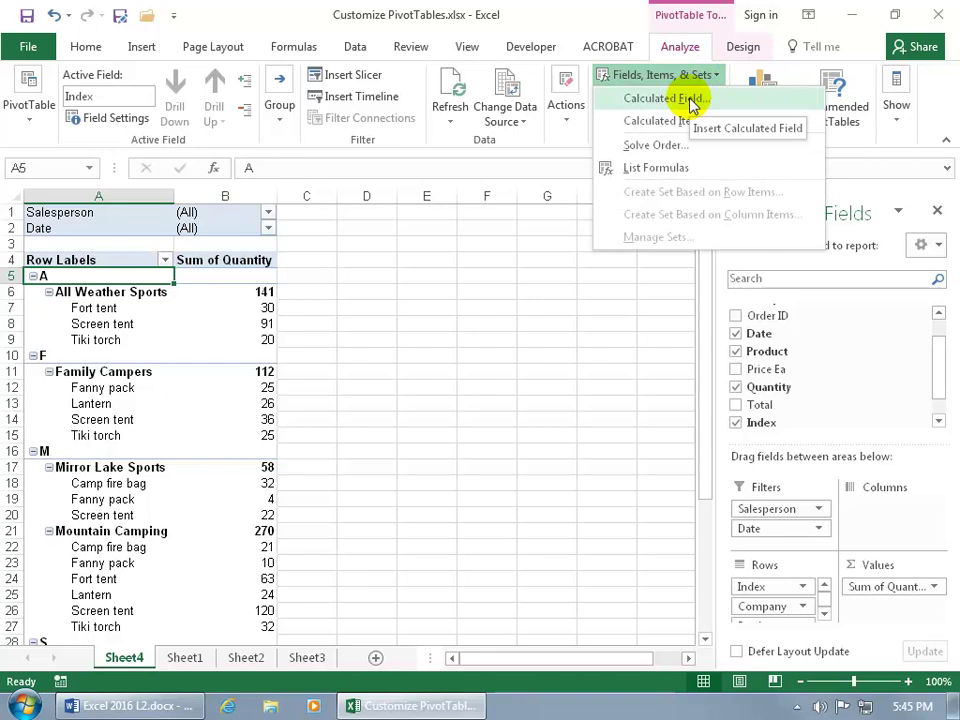
left_click(690, 103)
type("Total")
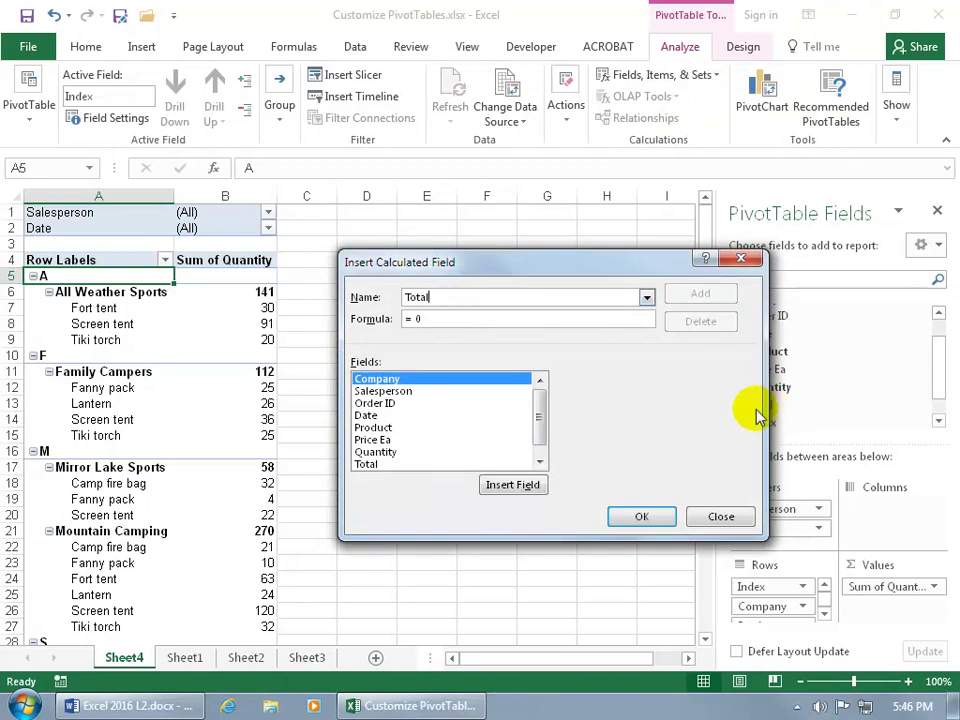
type("s")
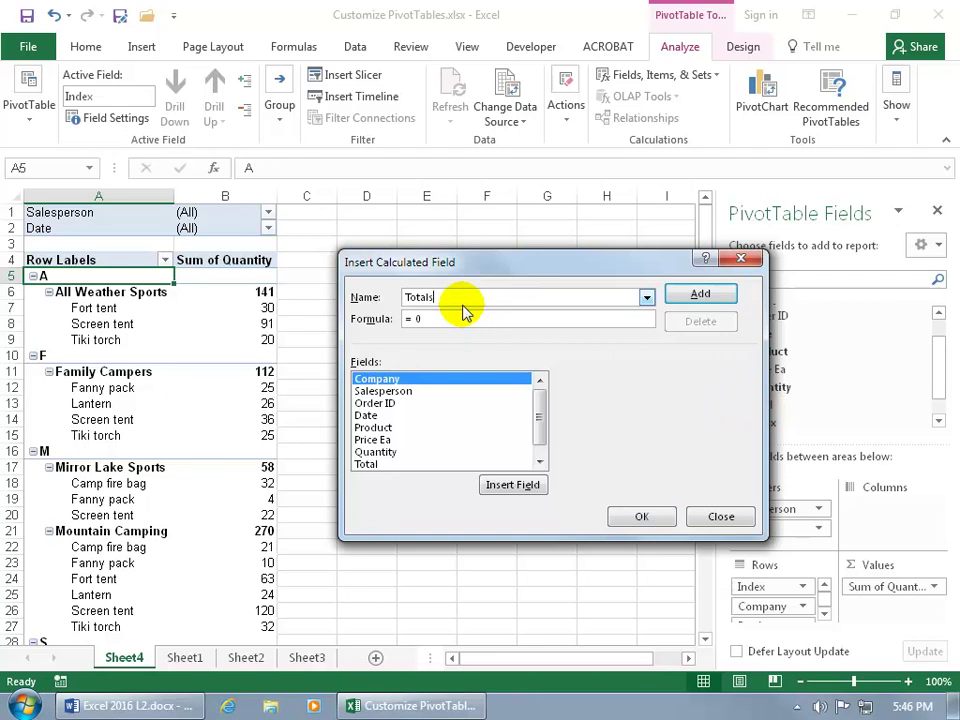
key("BackSpace")
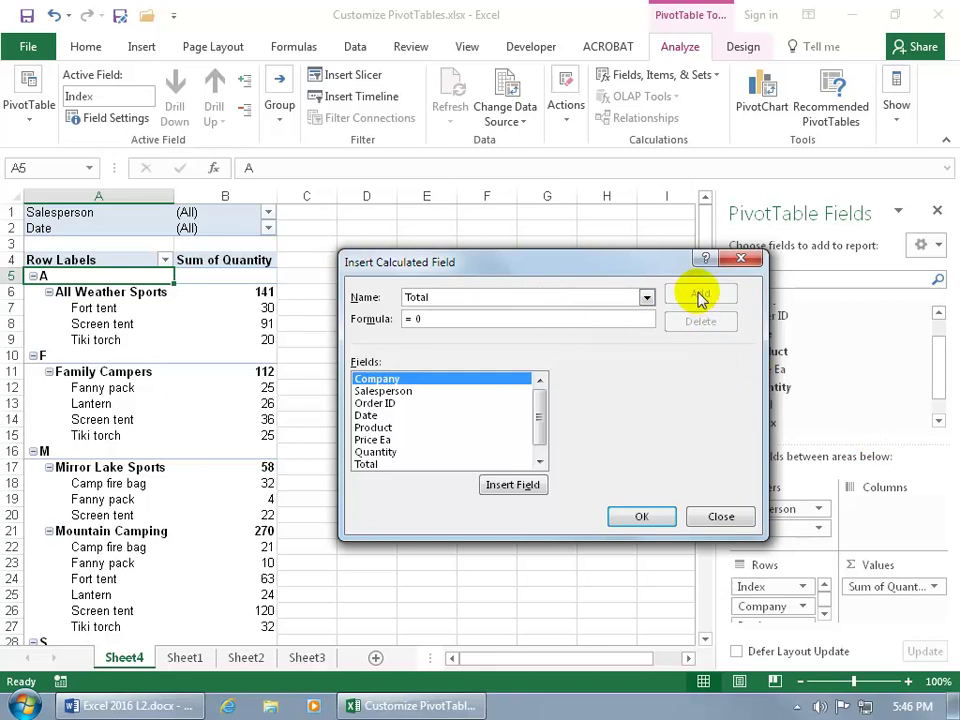
type("s")
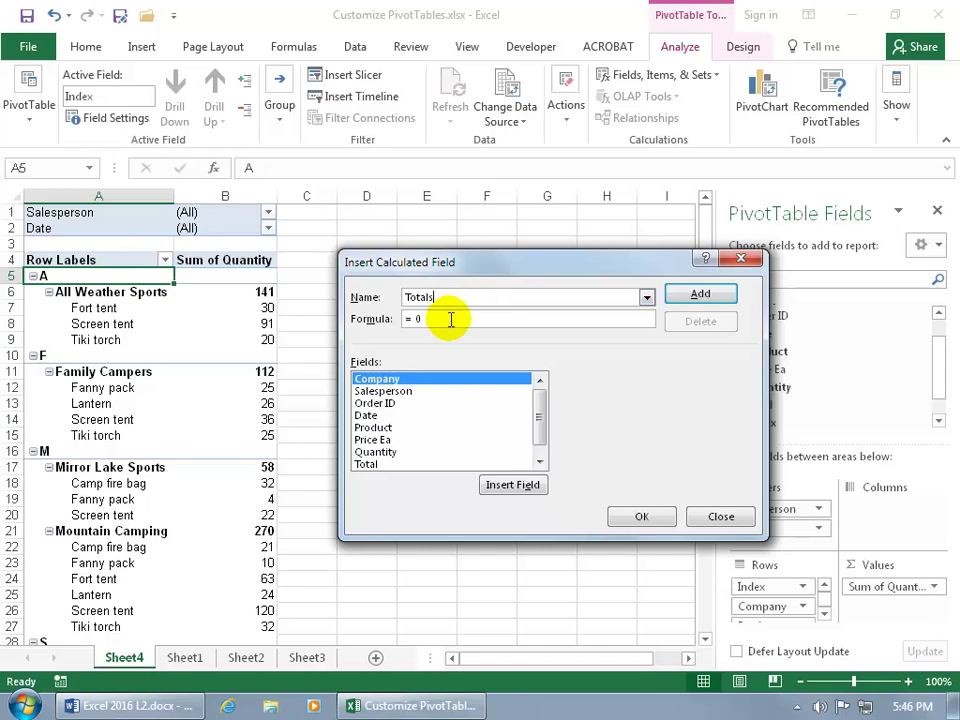
double_click(385, 440)
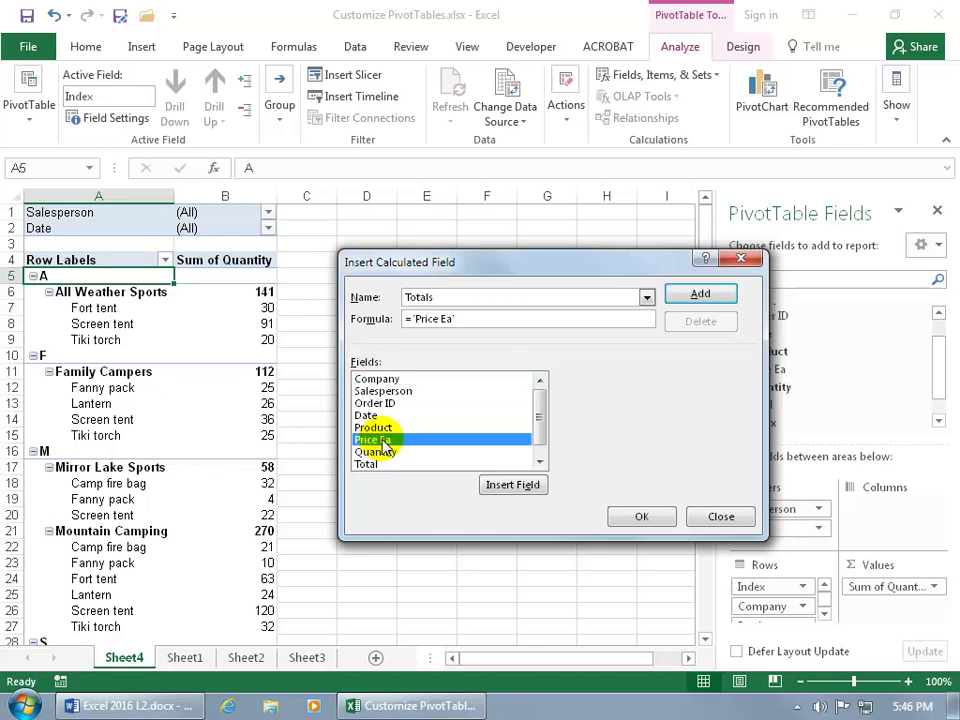
type("*")
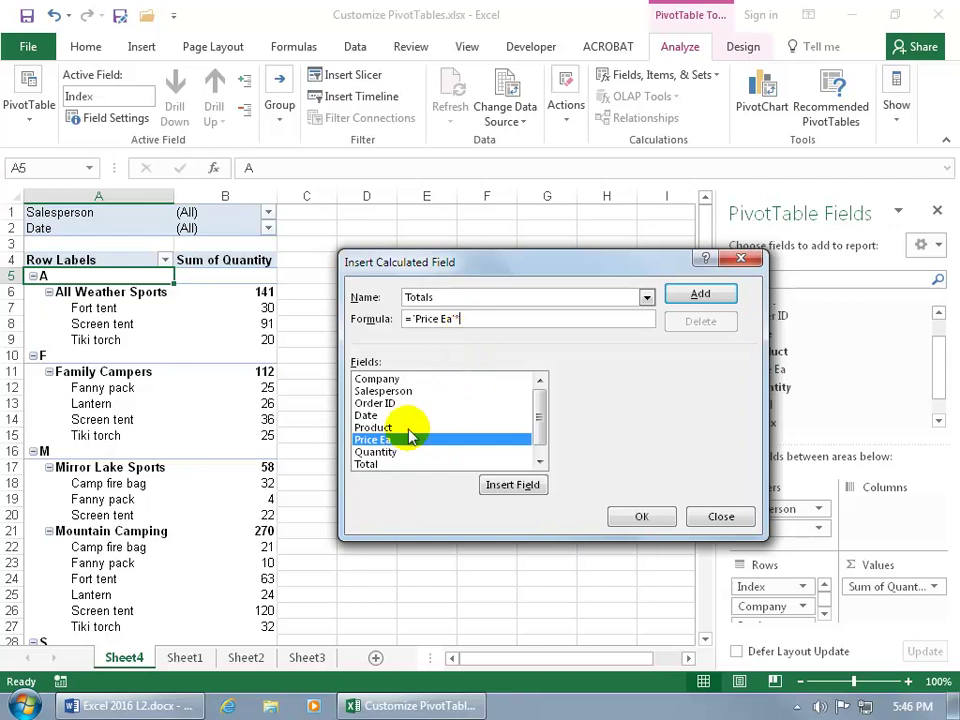
double_click(376, 452)
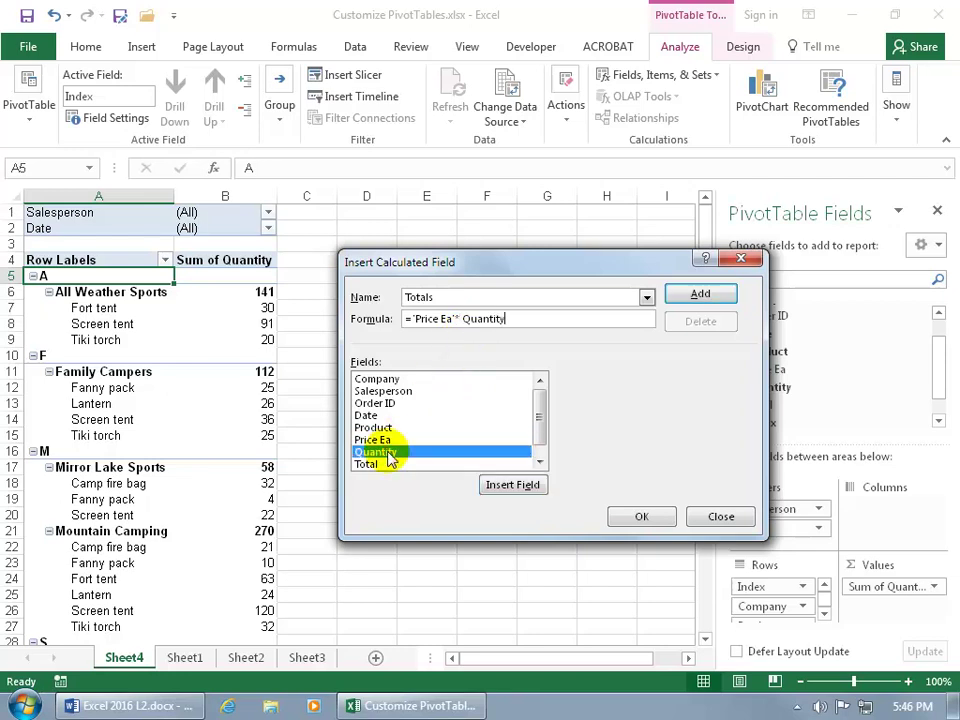
left_click(619, 516)
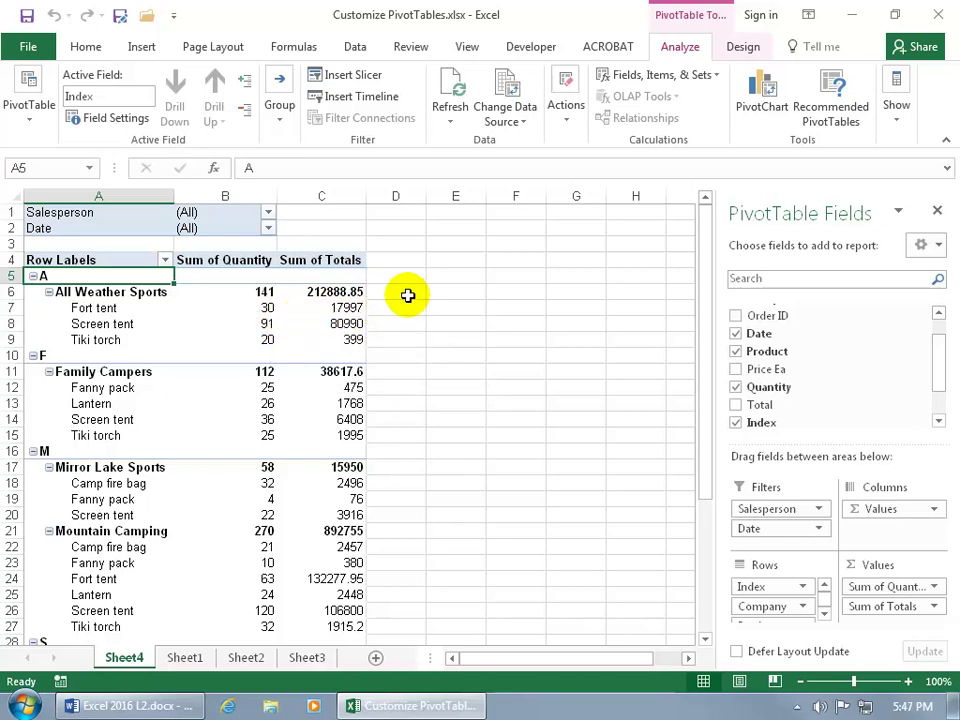
Add Price Ea to the PivotTable values and place Sum of Totals after it
left_click(736, 369)
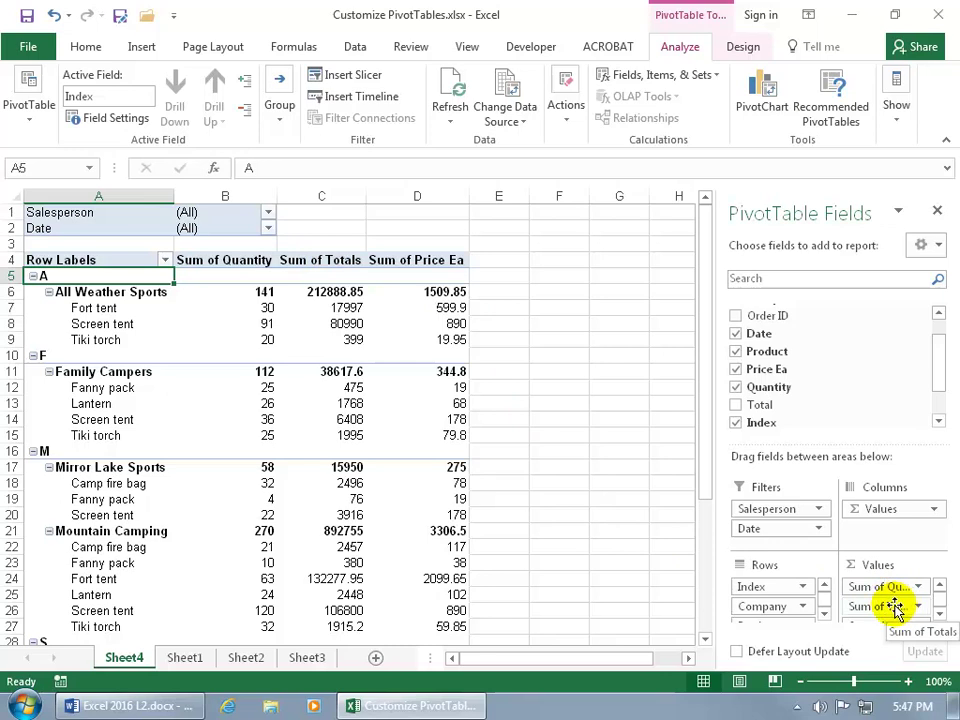
left_click_drag(897, 607, 902, 624)
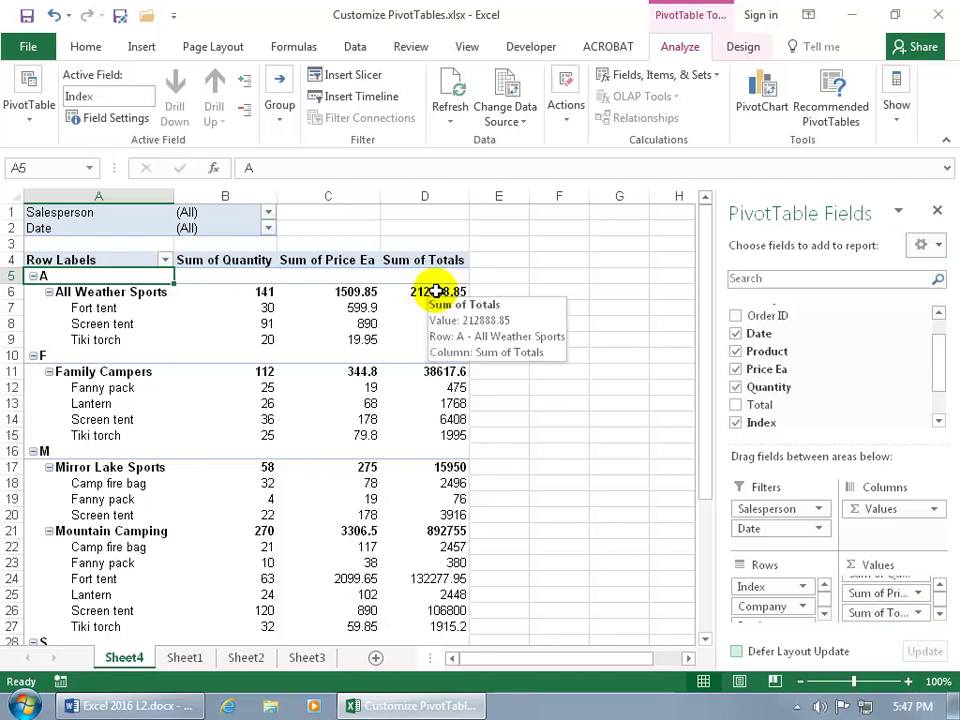
Check the Mirror Lake Sports fanny pack total by entering =19*4 in cell E19, and clear that cell
mouse_move(455, 327)
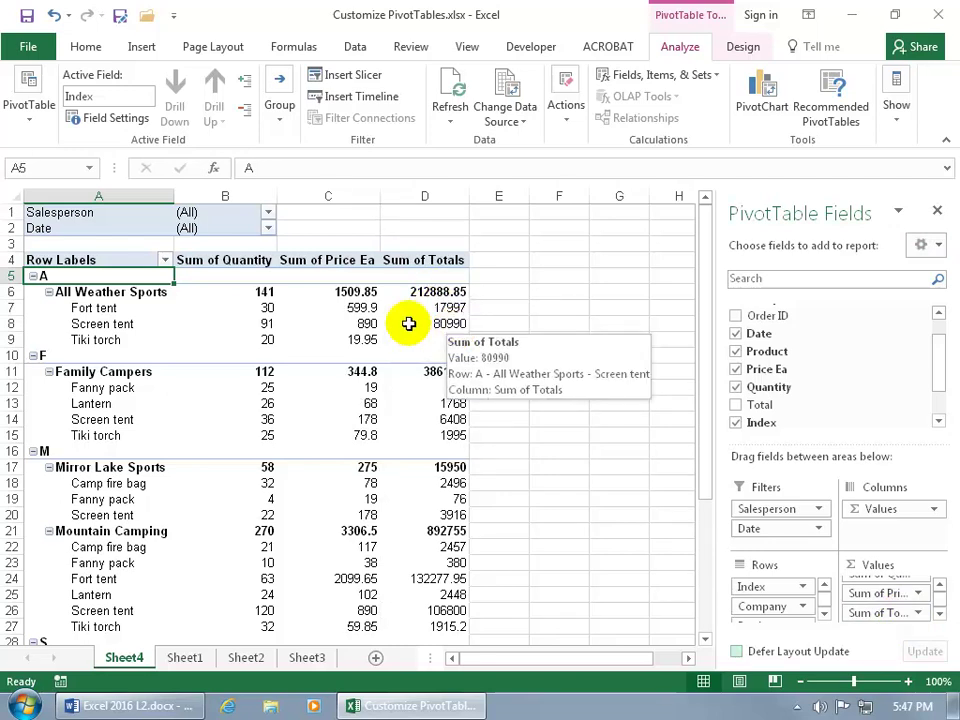
mouse_move(331, 302)
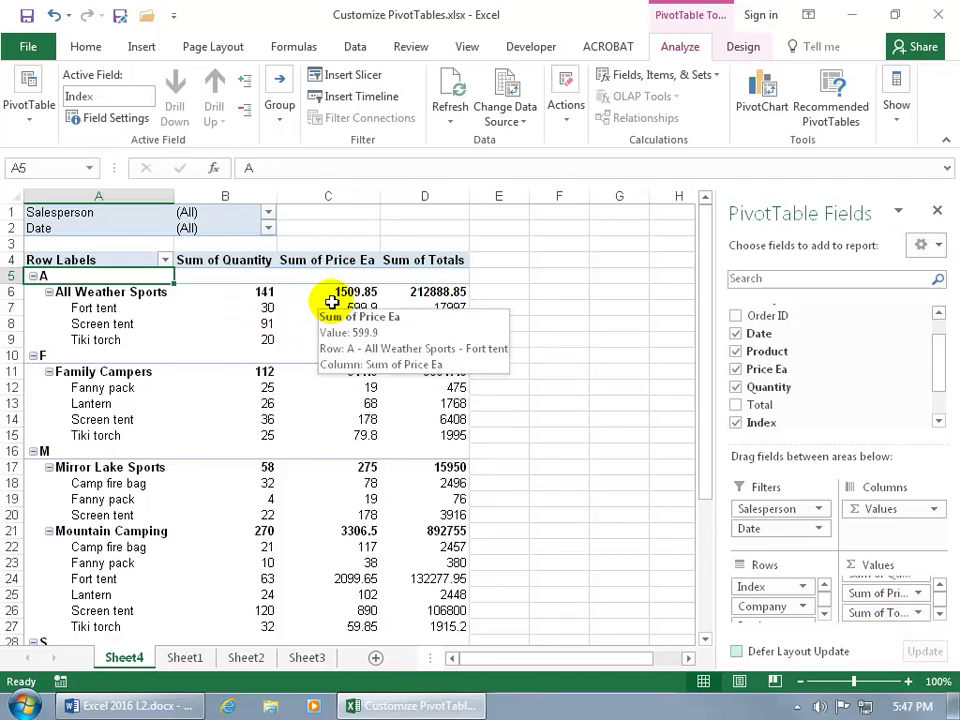
mouse_move(457, 297)
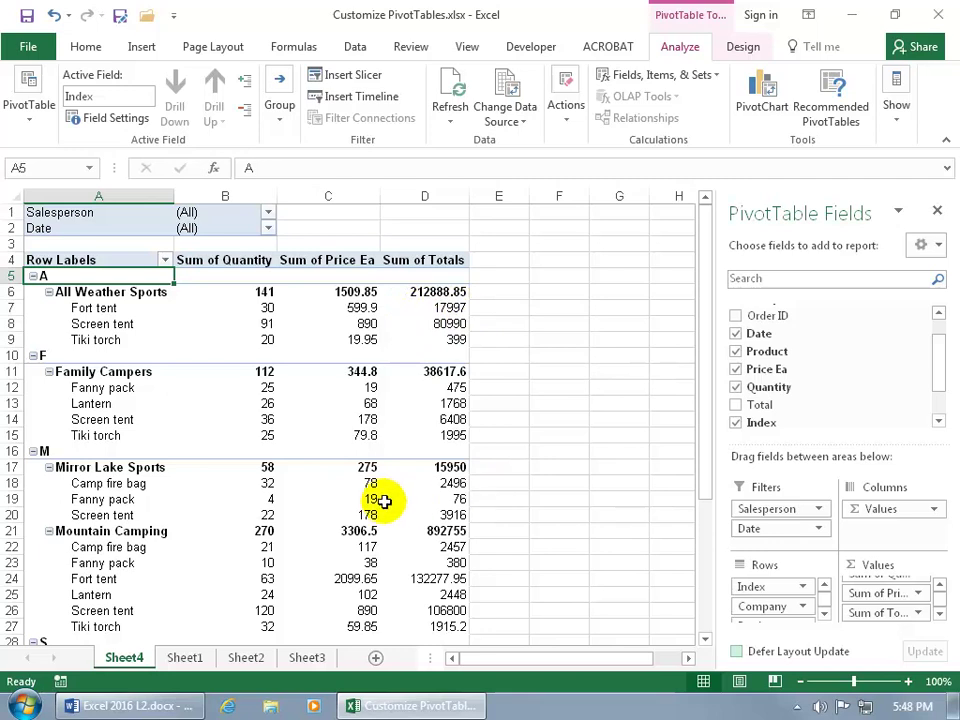
mouse_move(303, 497)
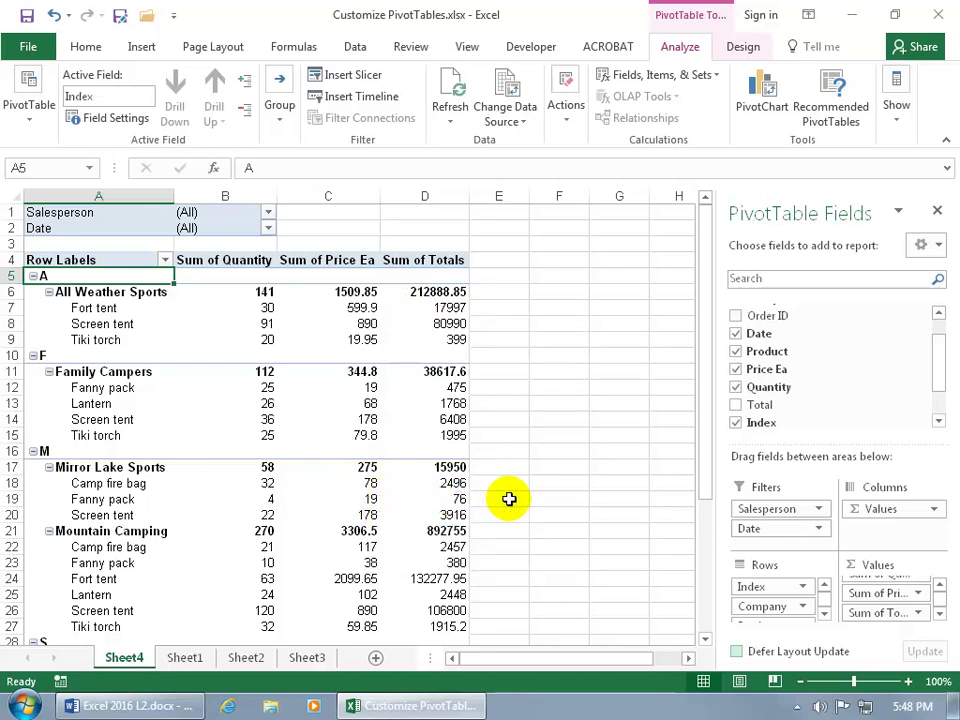
left_click(513, 498)
type("=")
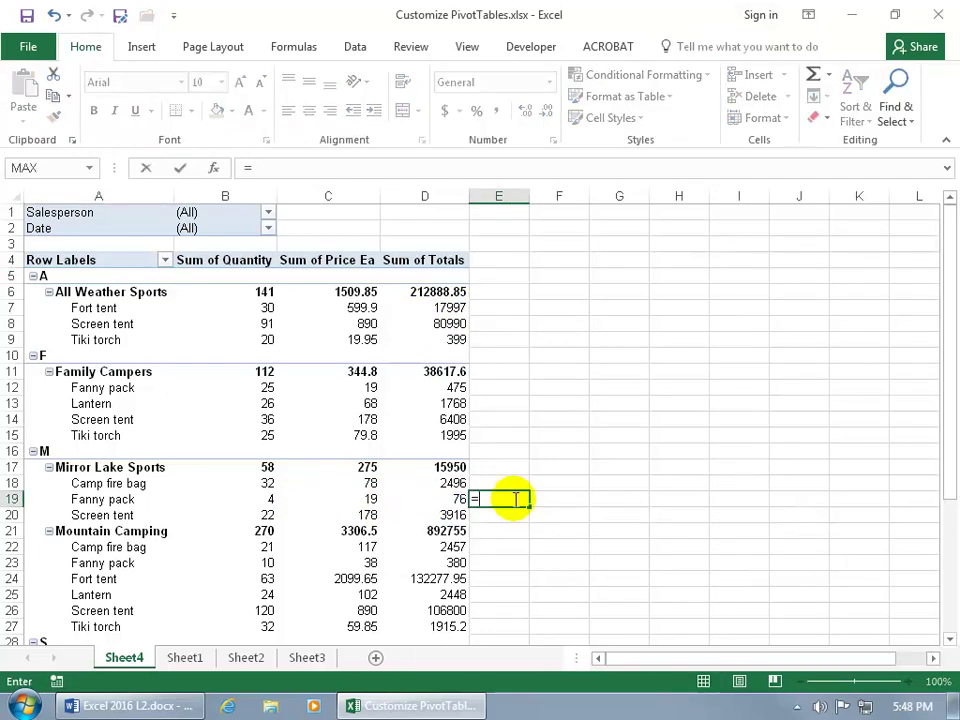
type("19*4")
key("Return")
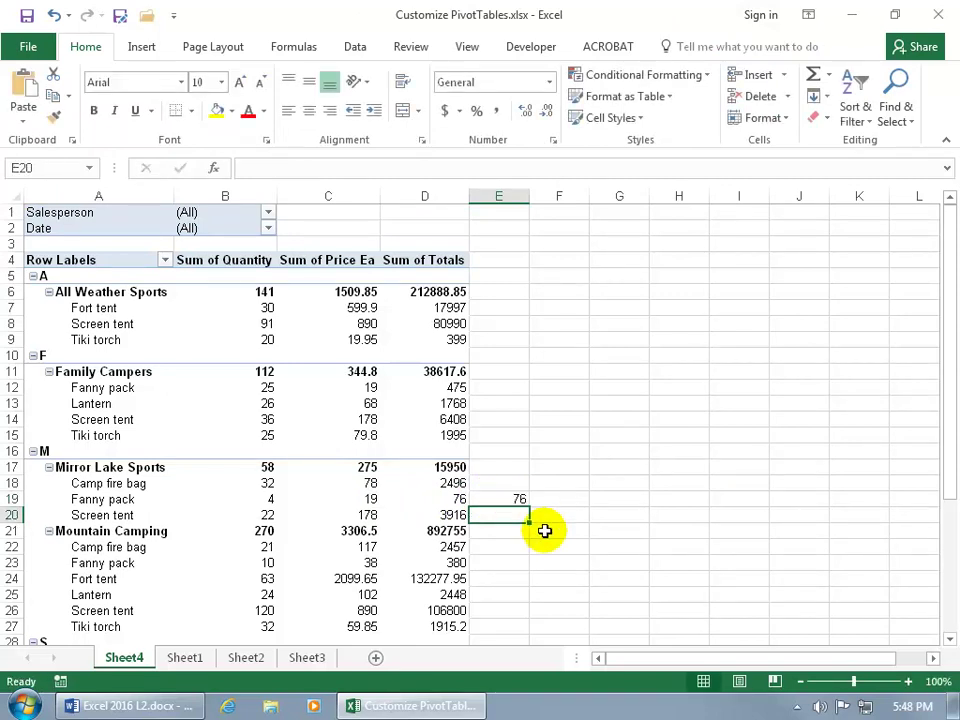
left_click(521, 499)
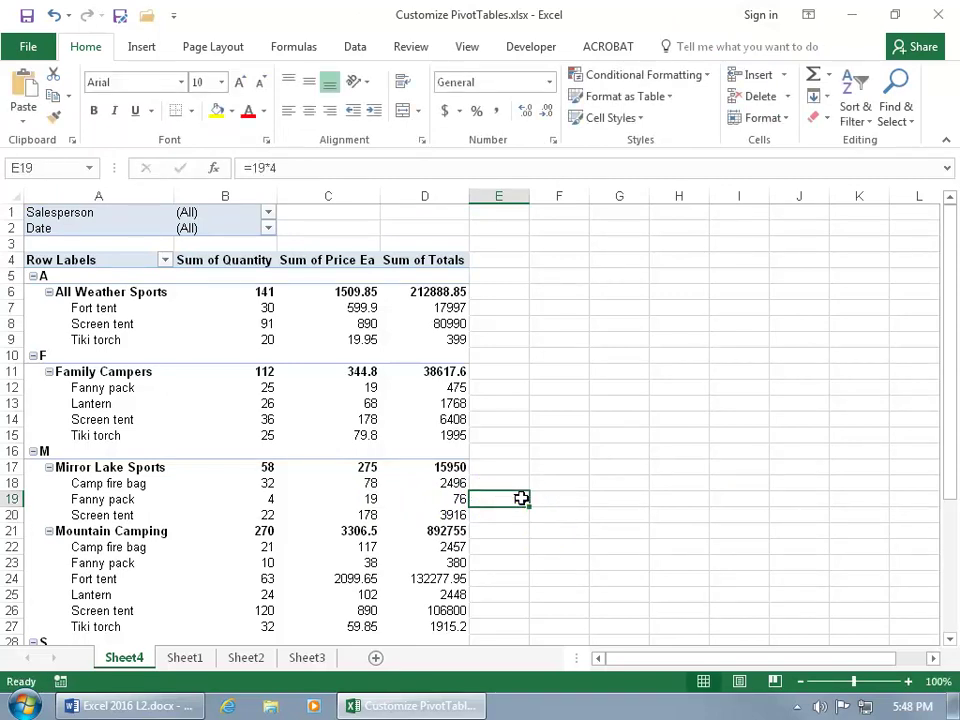
key("Delete")
Show all of the PivotTable's subtotals at the bottom of each group
left_click(445, 499)
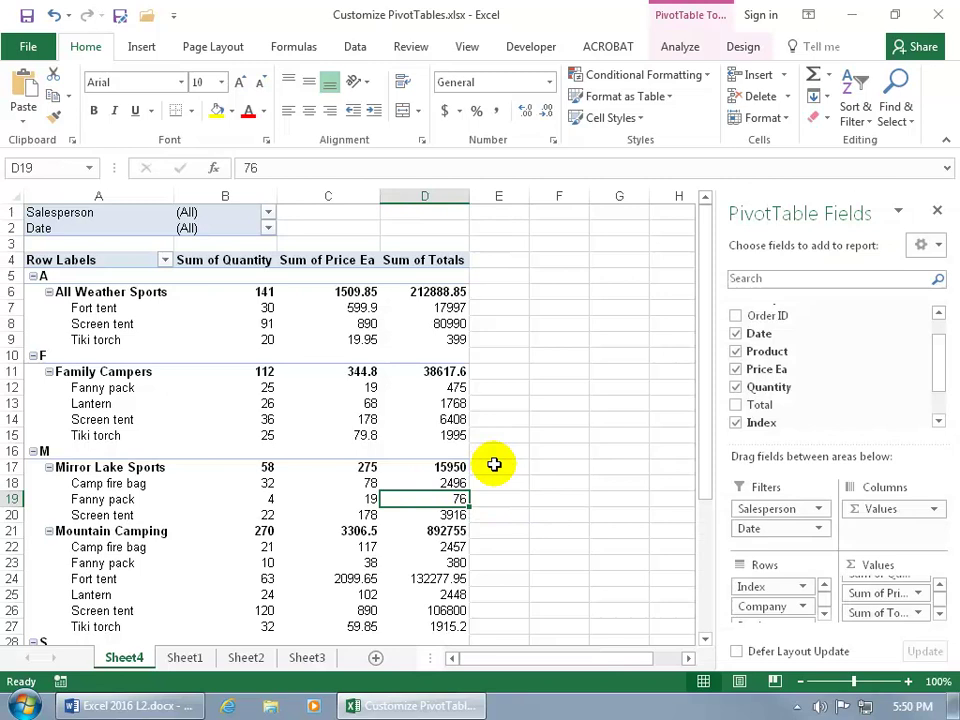
left_click(742, 47)
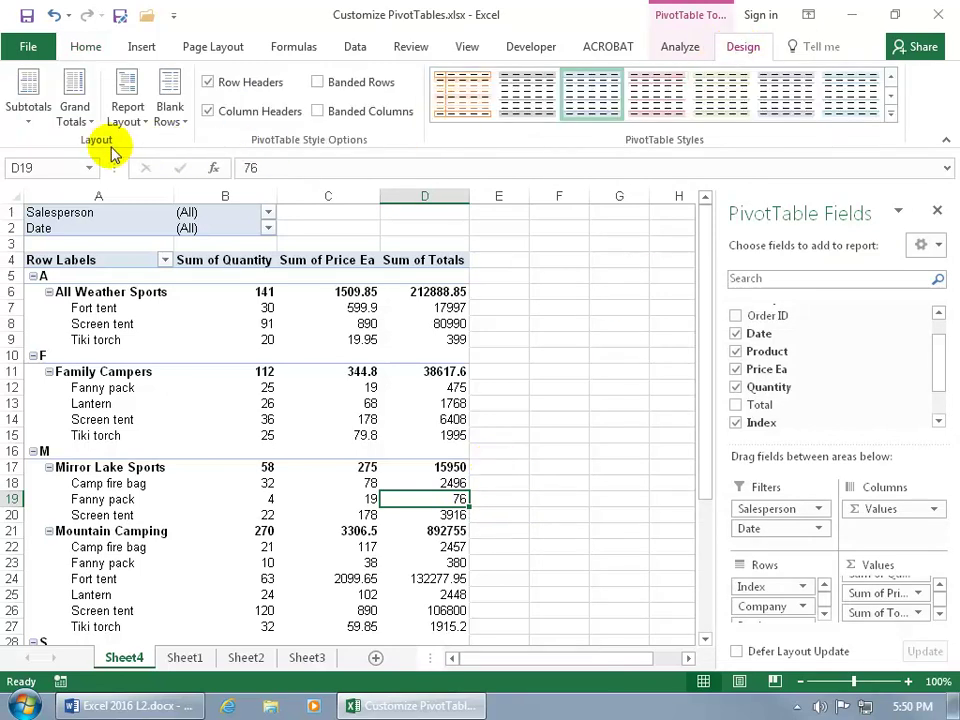
left_click(32, 118)
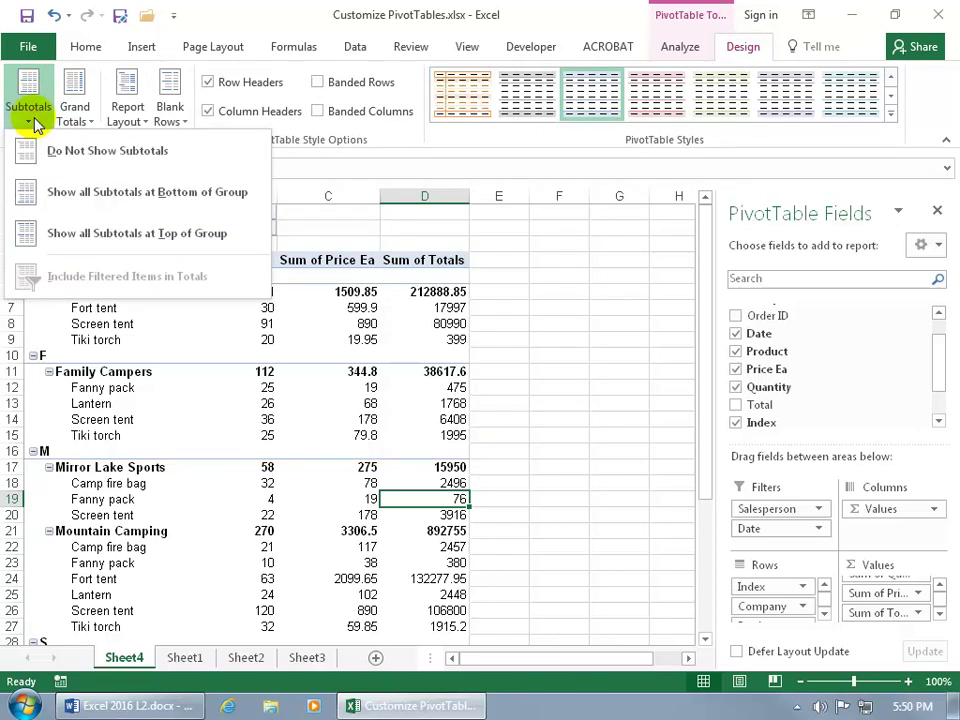
left_click(70, 203)
Check group M's quantity subtotal by selecting the Mirror Lake Sports and Mountain Camping quantity totals together
scroll(193, 399, "down", 1)
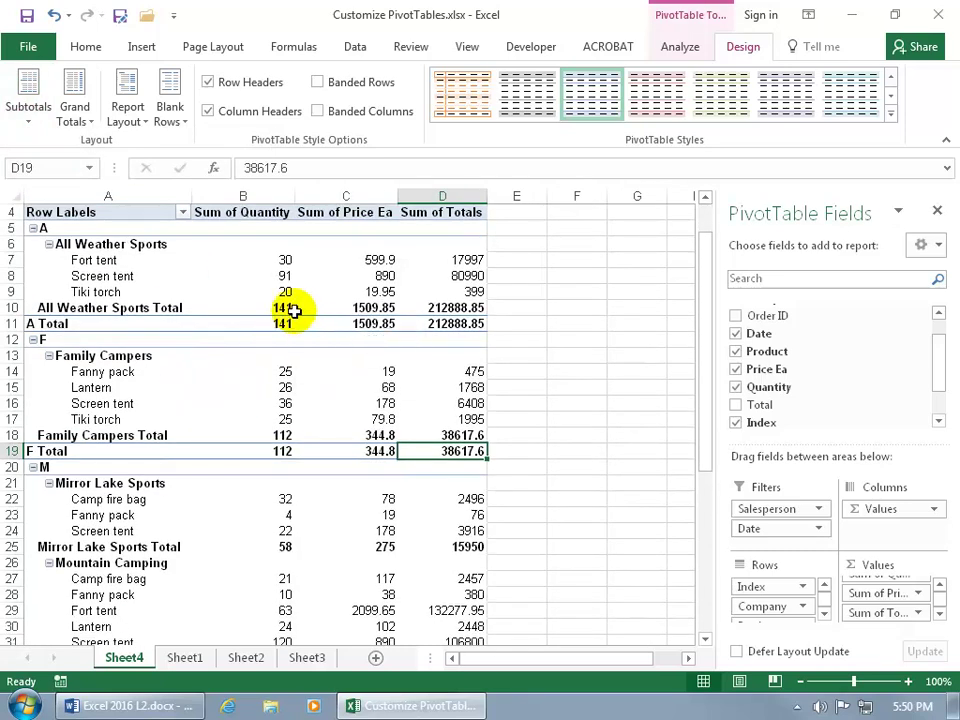
mouse_move(288, 307)
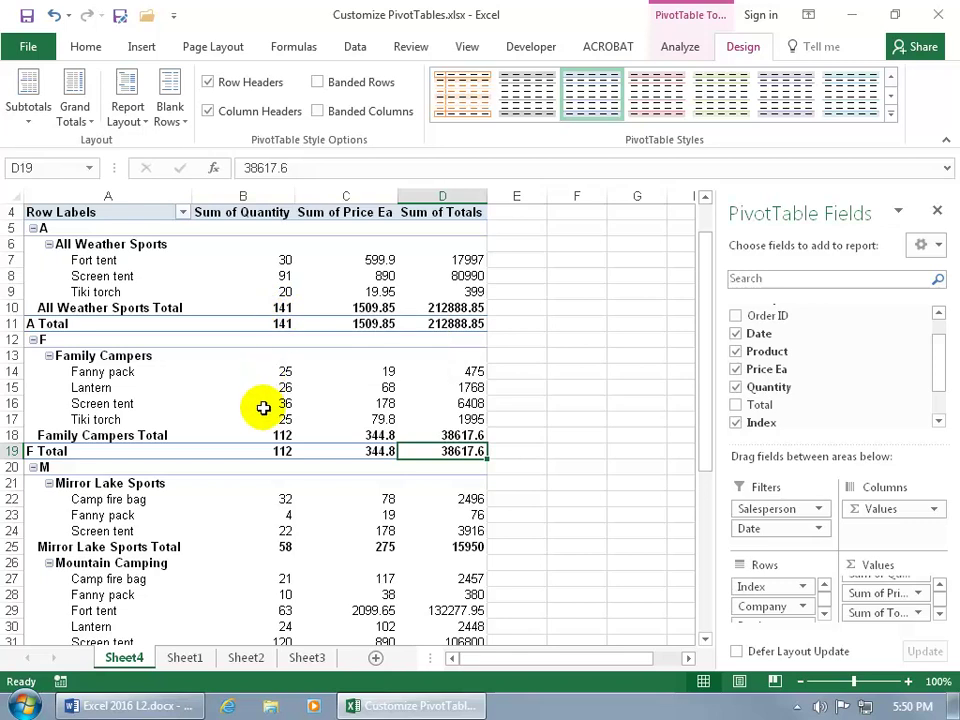
scroll(262, 405, "down", 1)
scroll(262, 410, "down", 3)
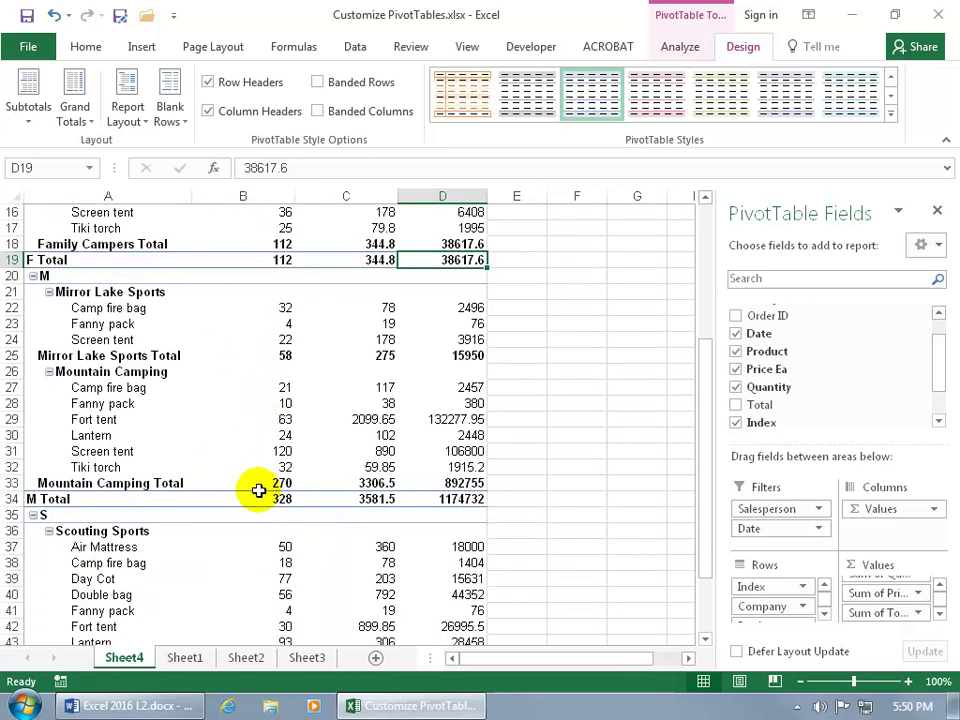
mouse_move(290, 484)
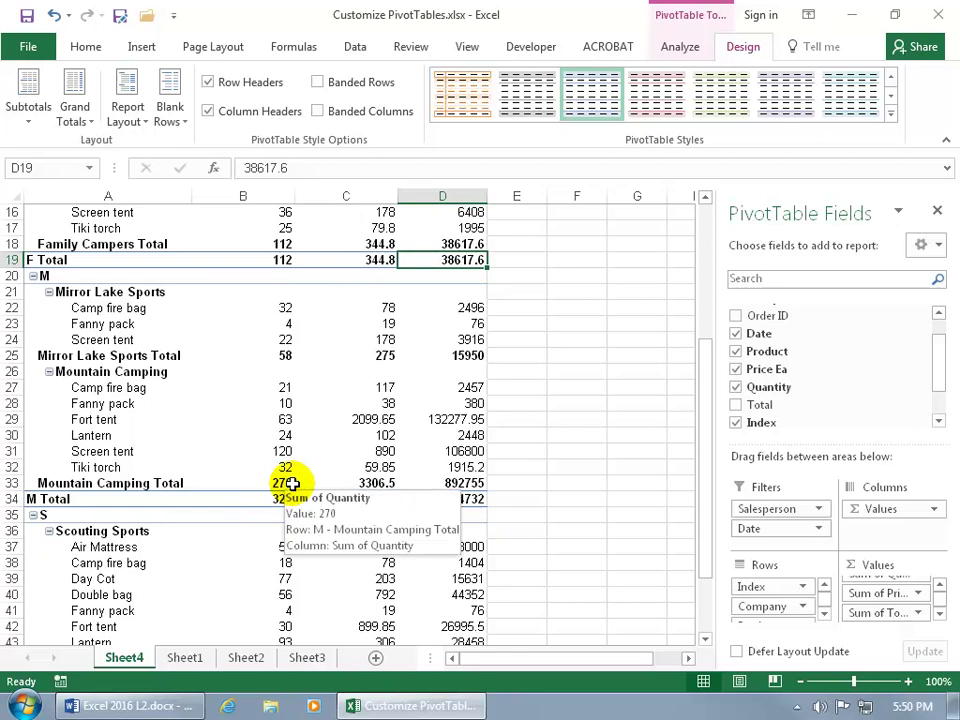
mouse_move(288, 357)
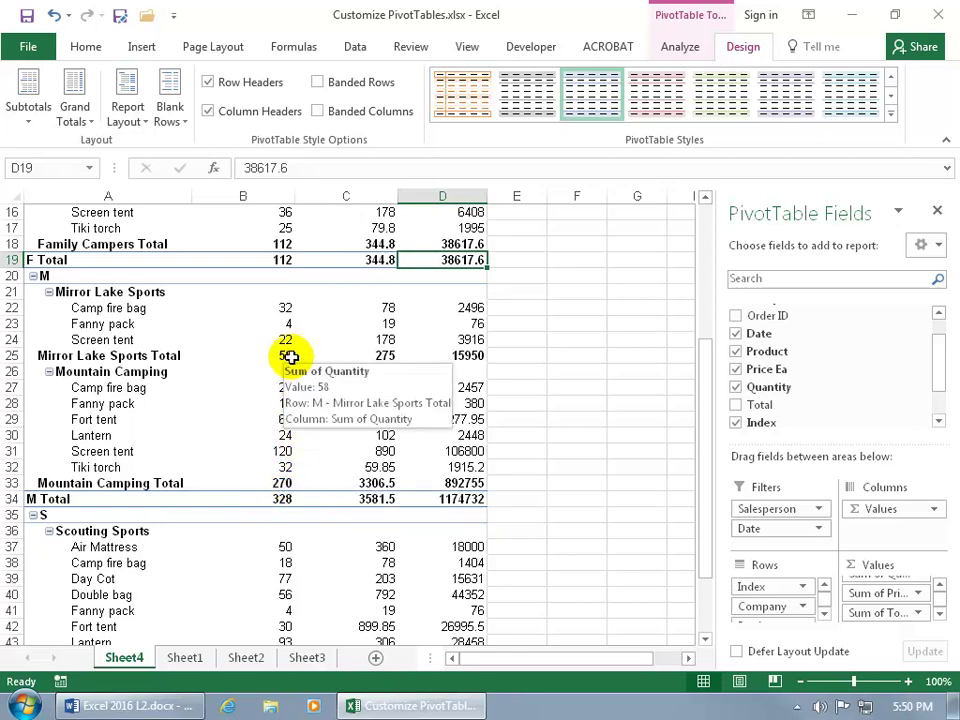
left_click(286, 357)
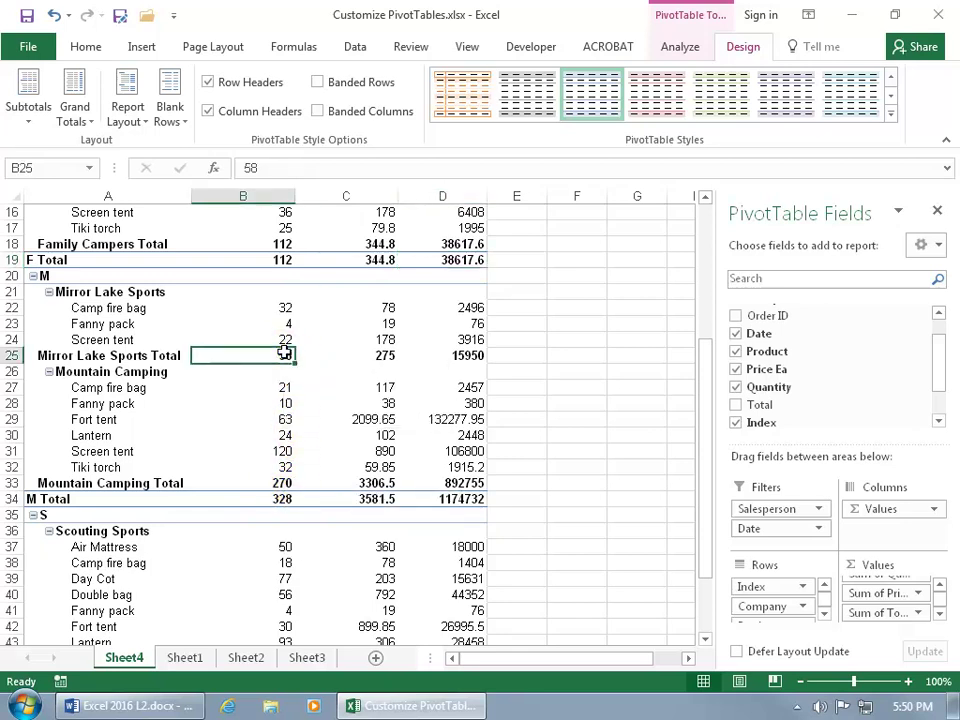
left_click(281, 483, "ctrl")
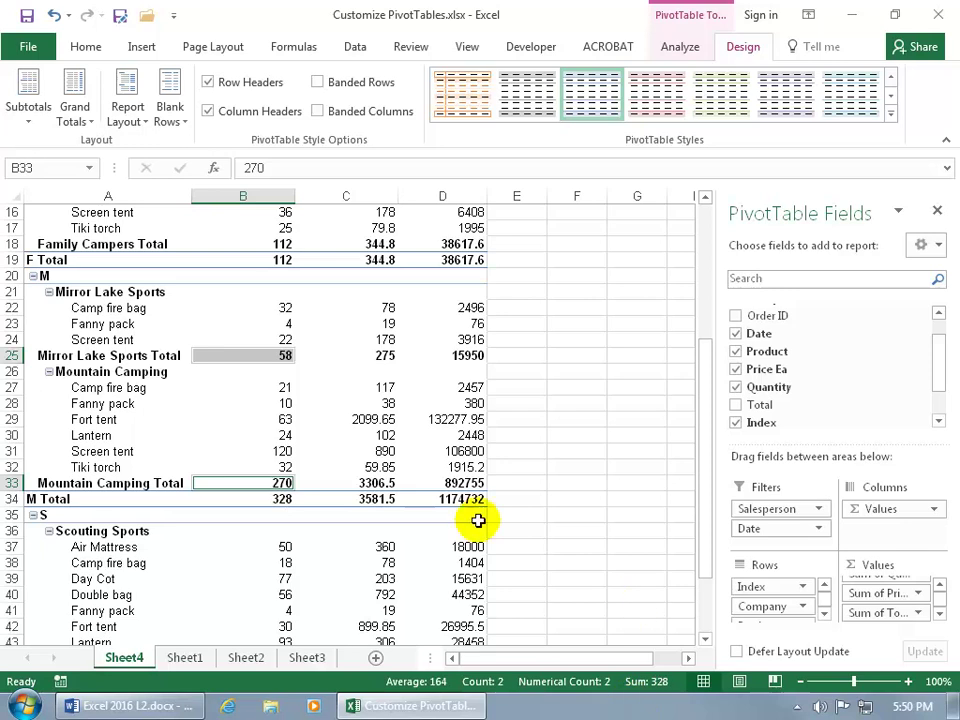
Hide all PivotTable subtotals and set the grand totals to On for Rows Only
left_click(30, 110)
left_click(50, 152)
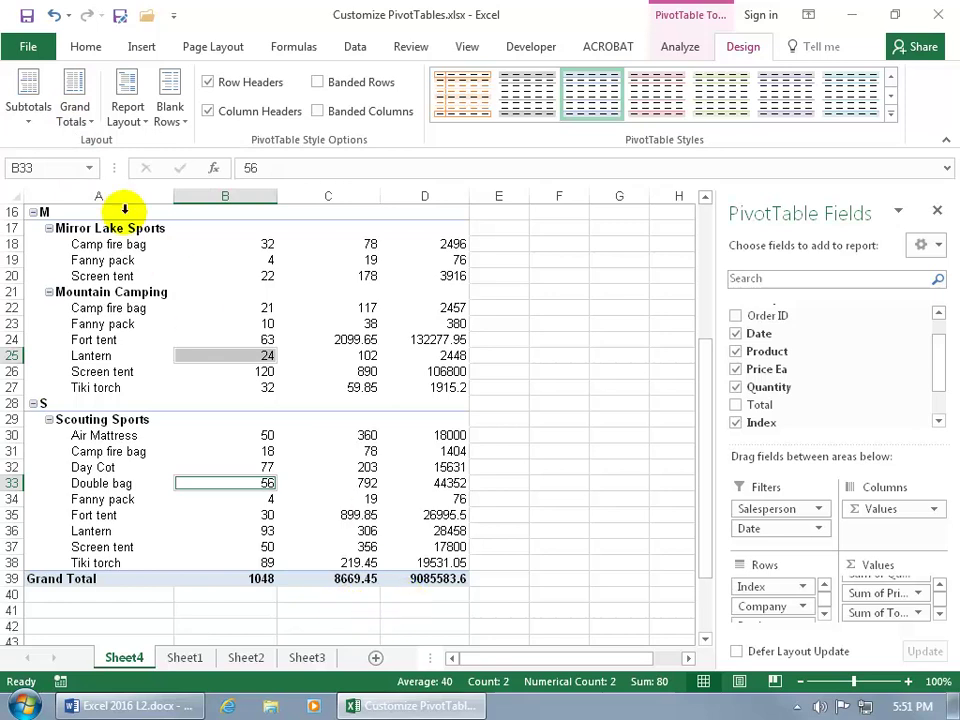
left_click(86, 121)
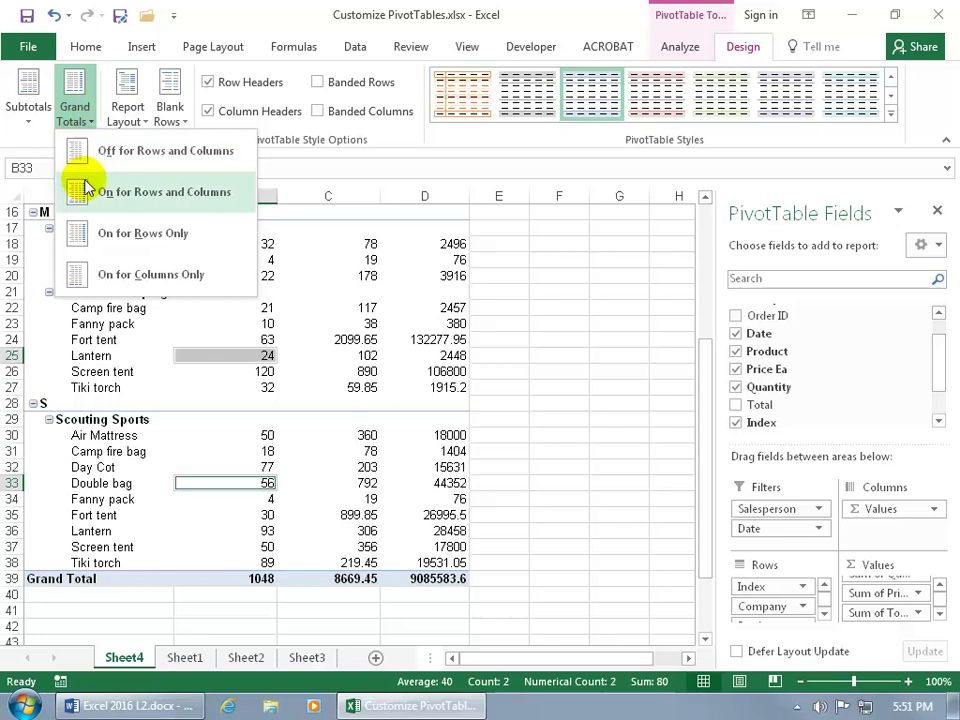
left_click(86, 237)
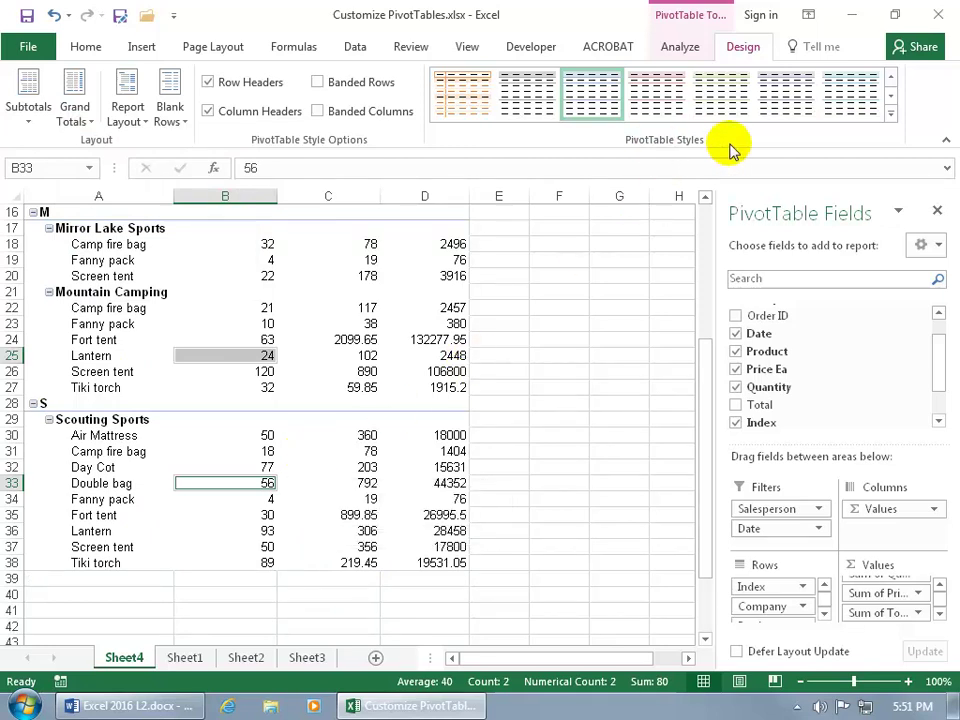
Apply Pivot Style Medium 2 to the PivotTable and insert a blank line after each item
left_click(890, 115)
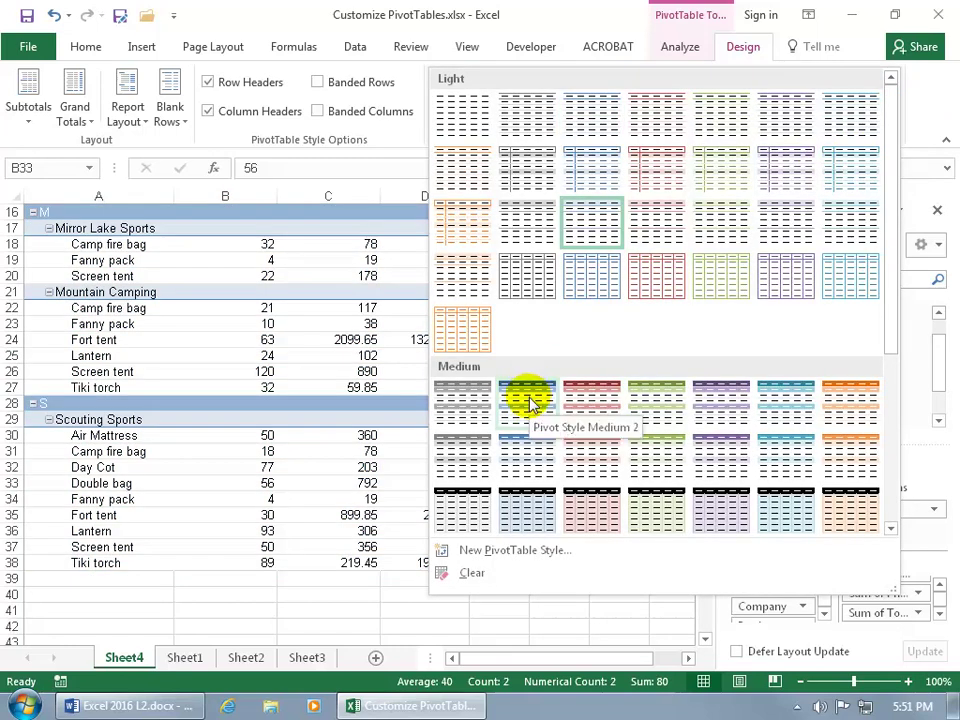
key("Escape")
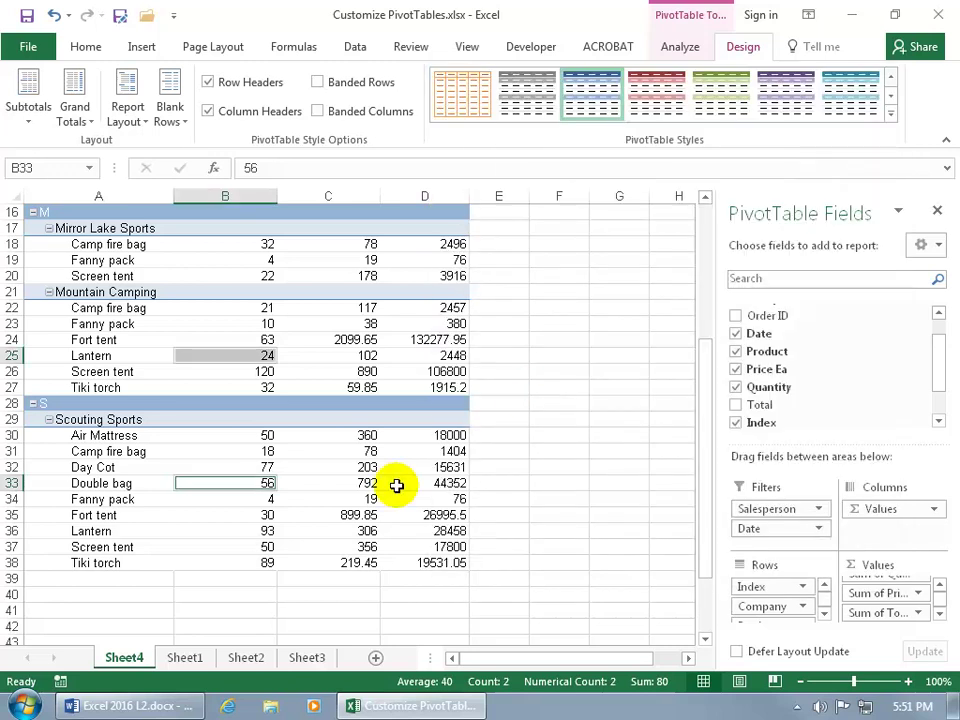
scroll(397, 485, "up", 3)
scroll(397, 485, "up", 2)
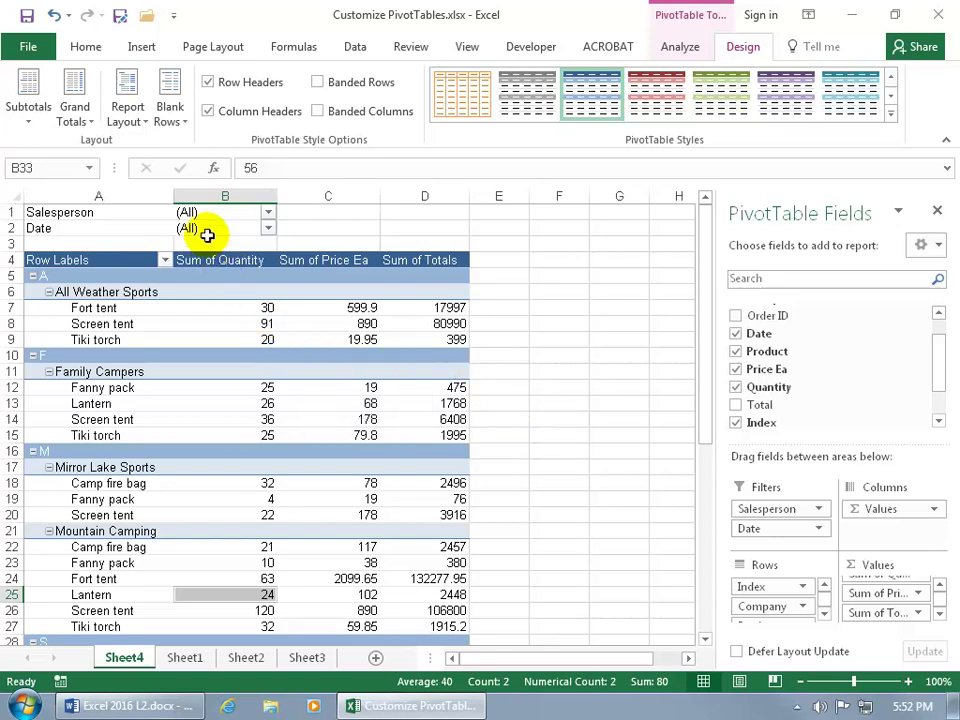
left_click(167, 113)
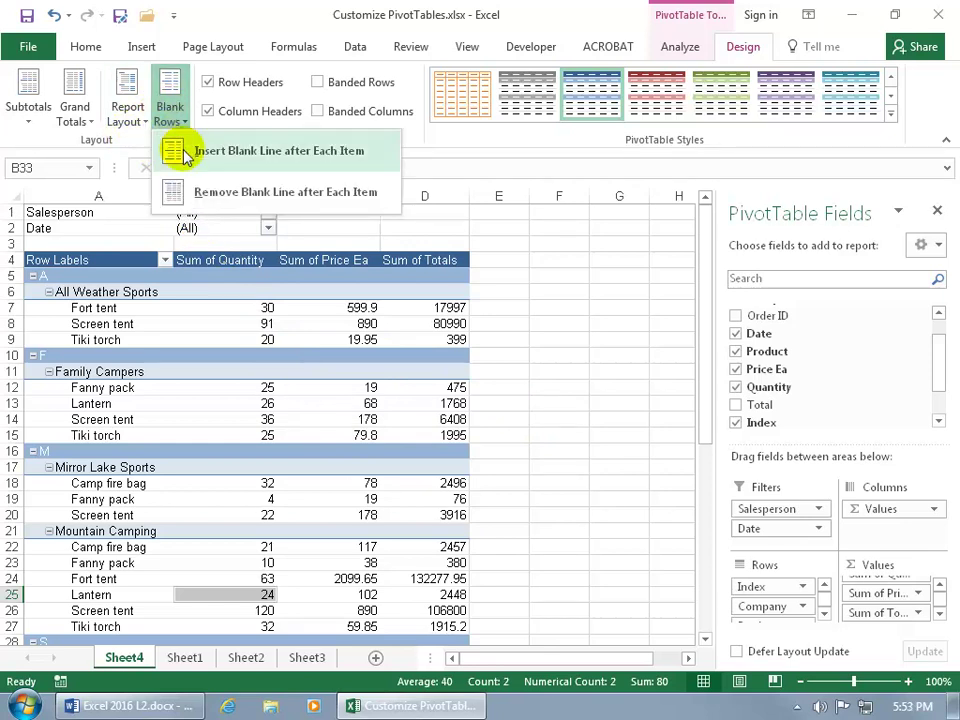
left_click(185, 152)
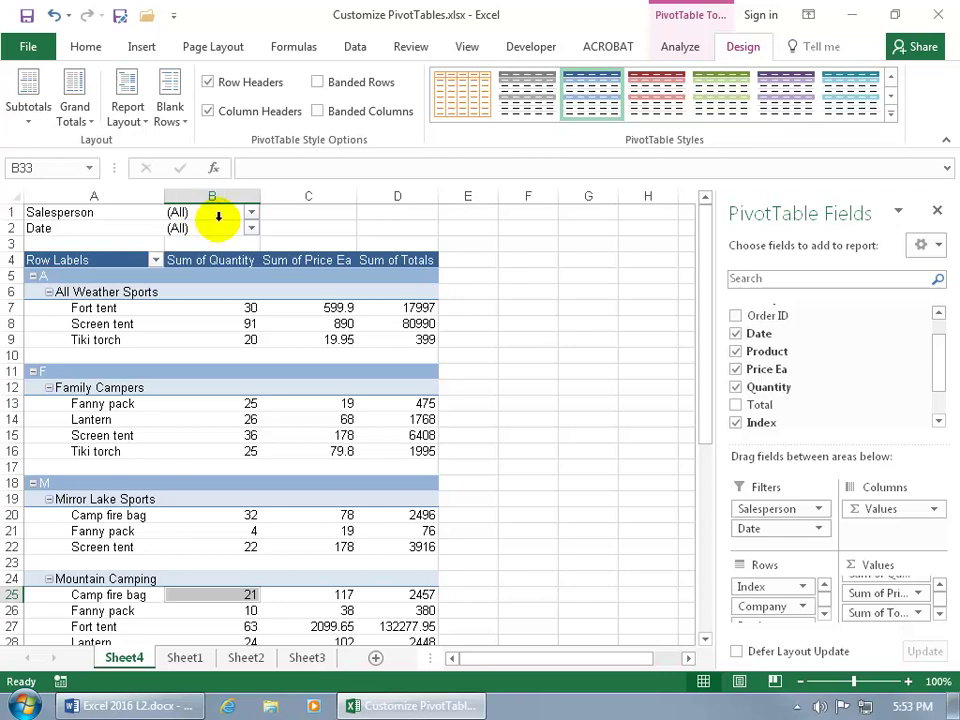
Remove the Salesperson and Date filters from the PivotTable and hide its field headers
left_click_drag(776, 516, 563, 484)
left_click_drag(746, 508, 508, 489)
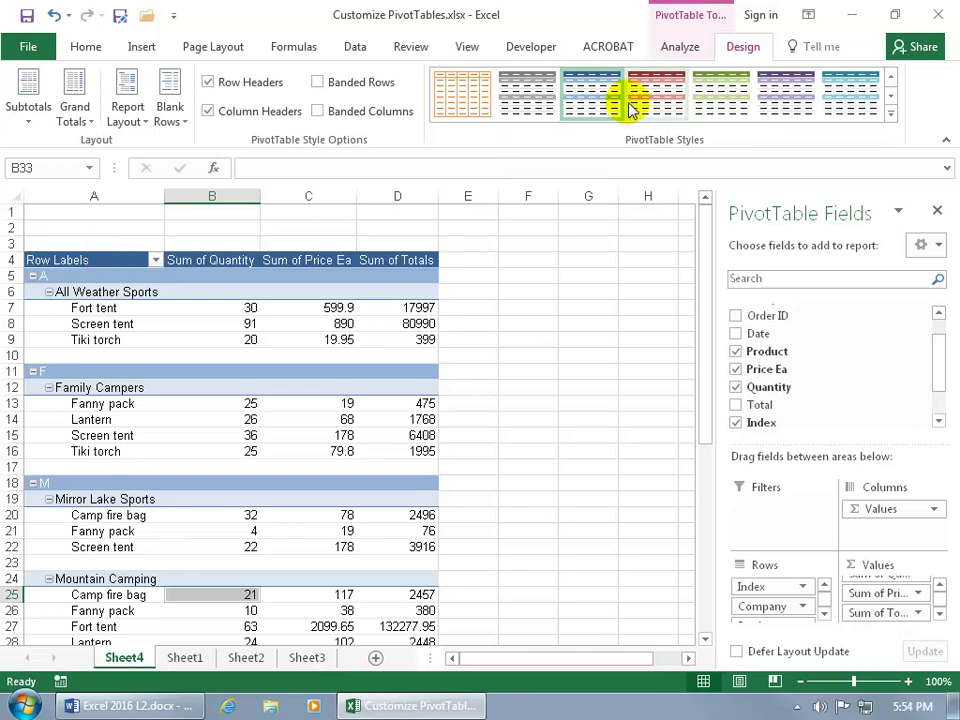
left_click(676, 50)
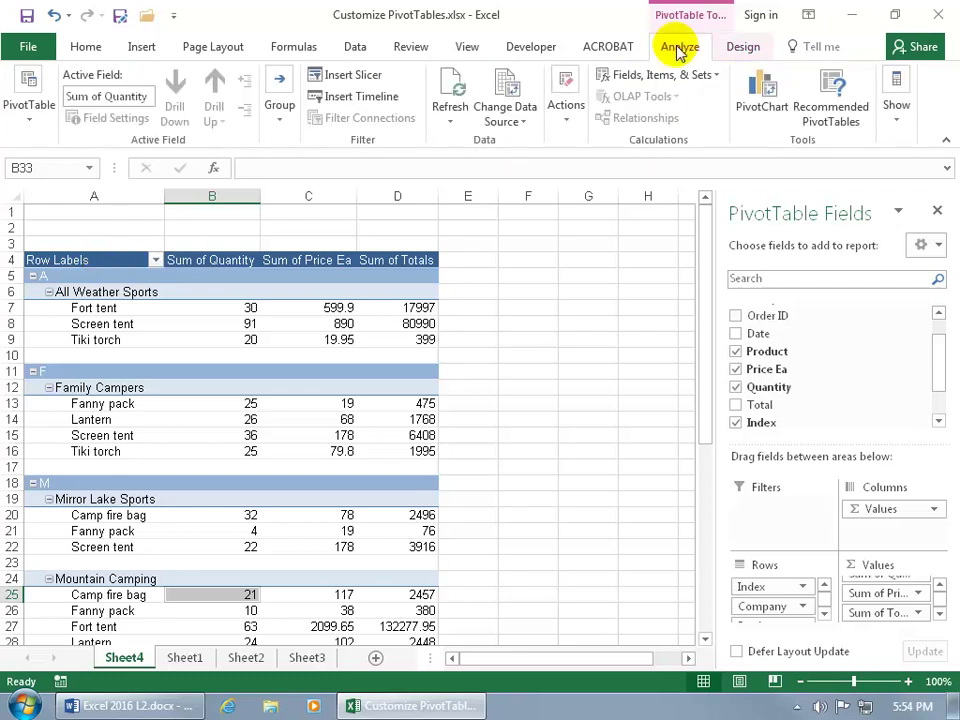
left_click(898, 112)
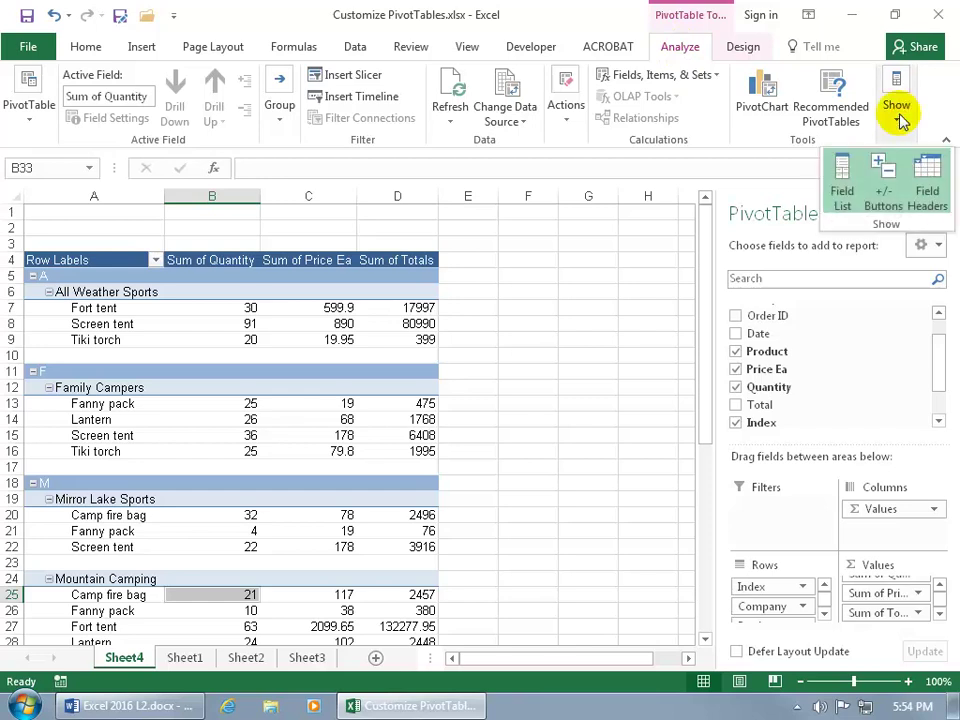
left_click(940, 178)
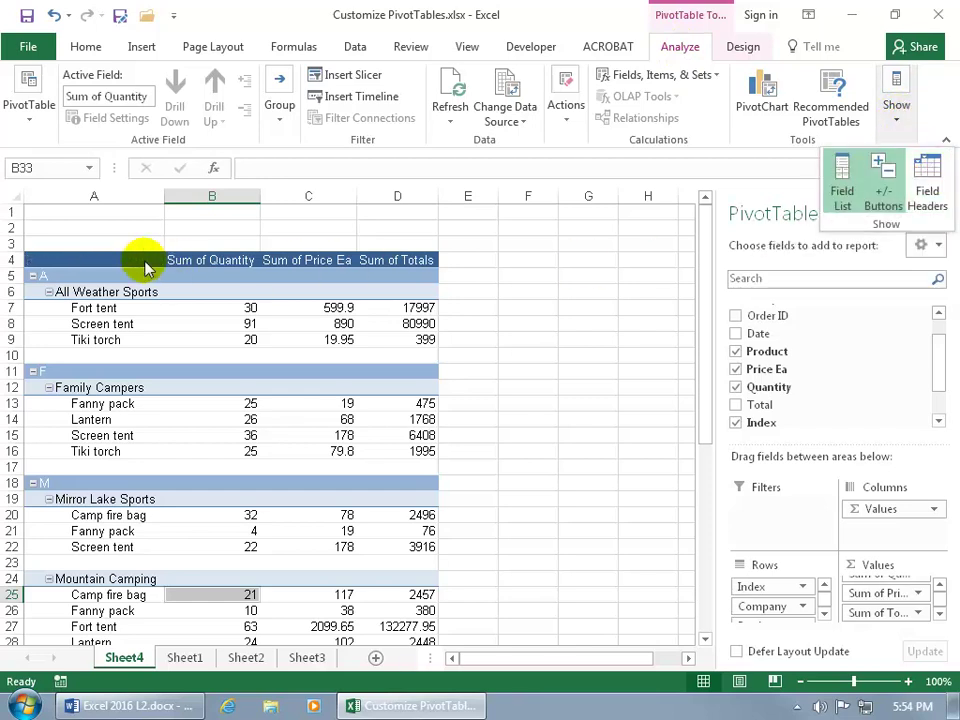
left_click(520, 285)
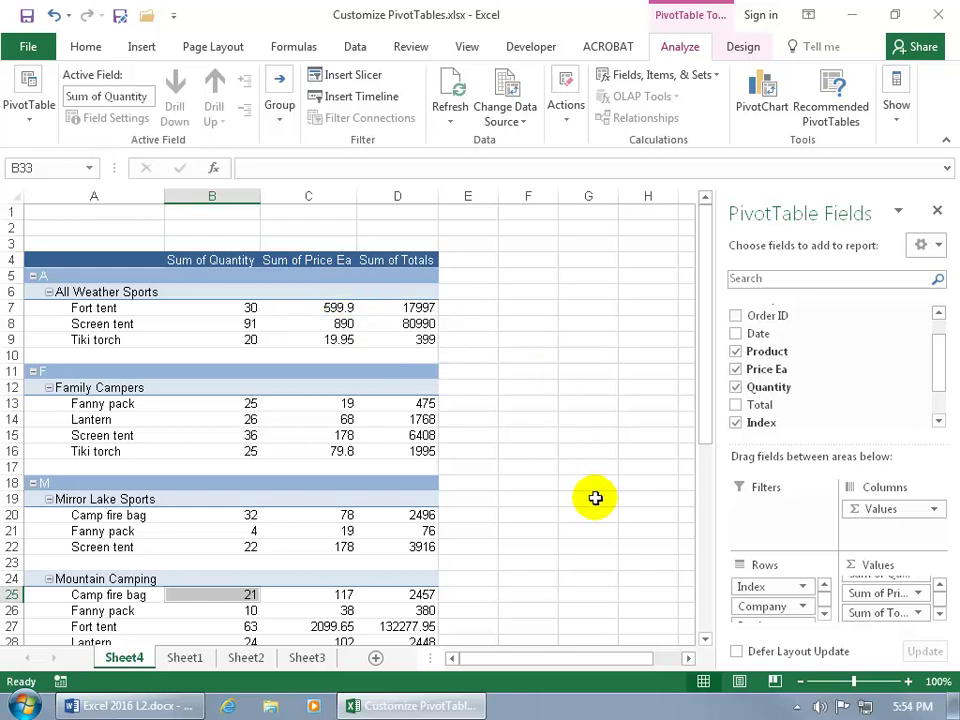
Format the Sum of Price Ea value field as Currency and give it the custom name Price
left_click(919, 594)
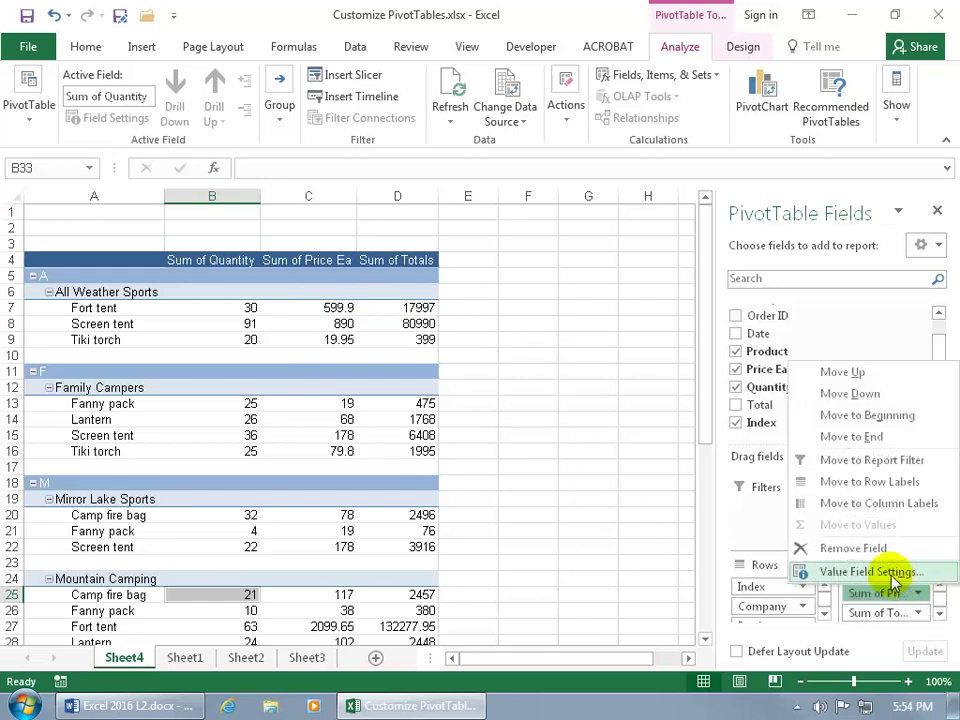
left_click(888, 572)
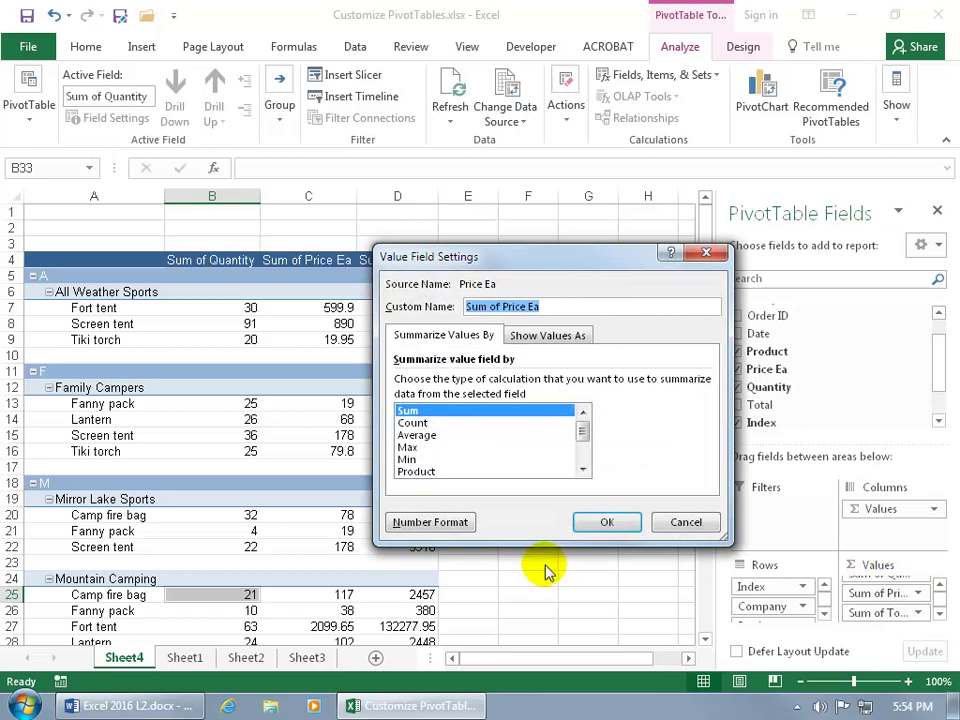
left_click(455, 523)
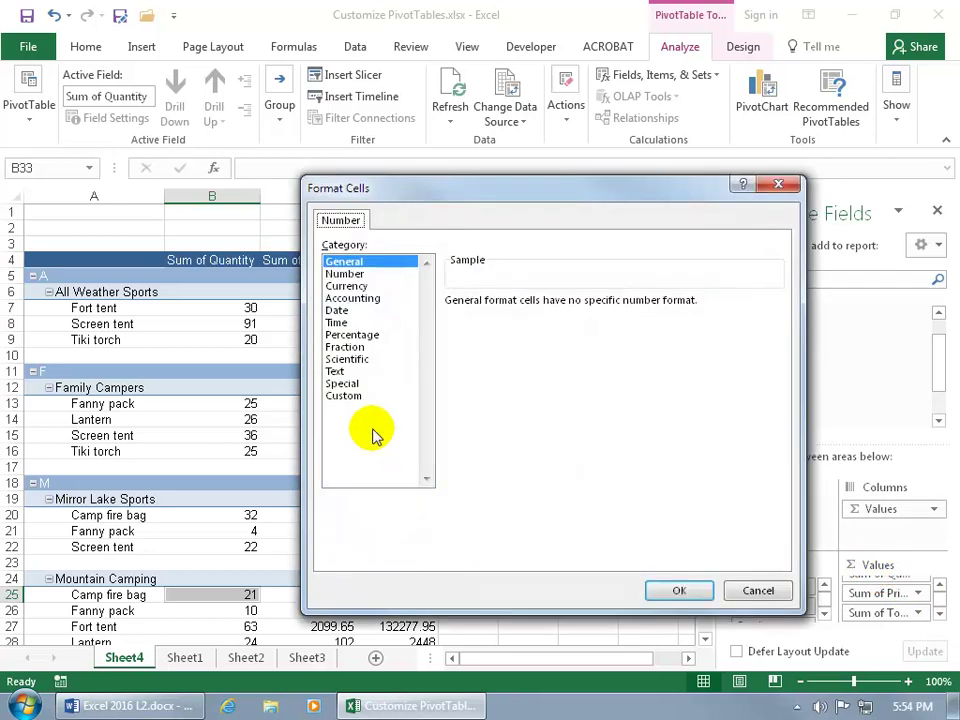
left_click(348, 286)
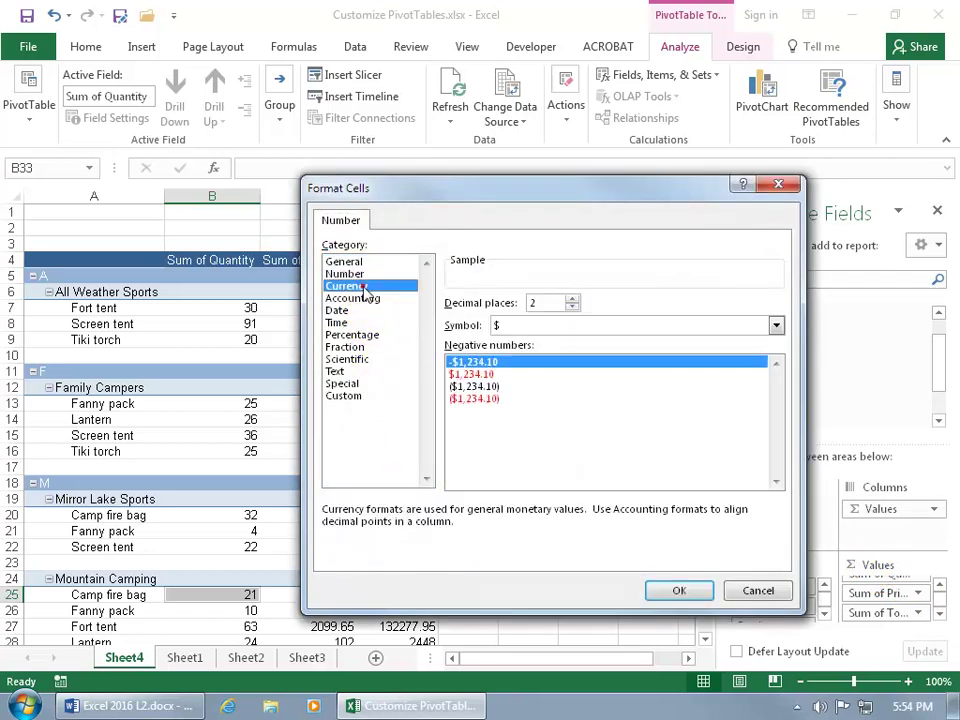
left_click(678, 591)
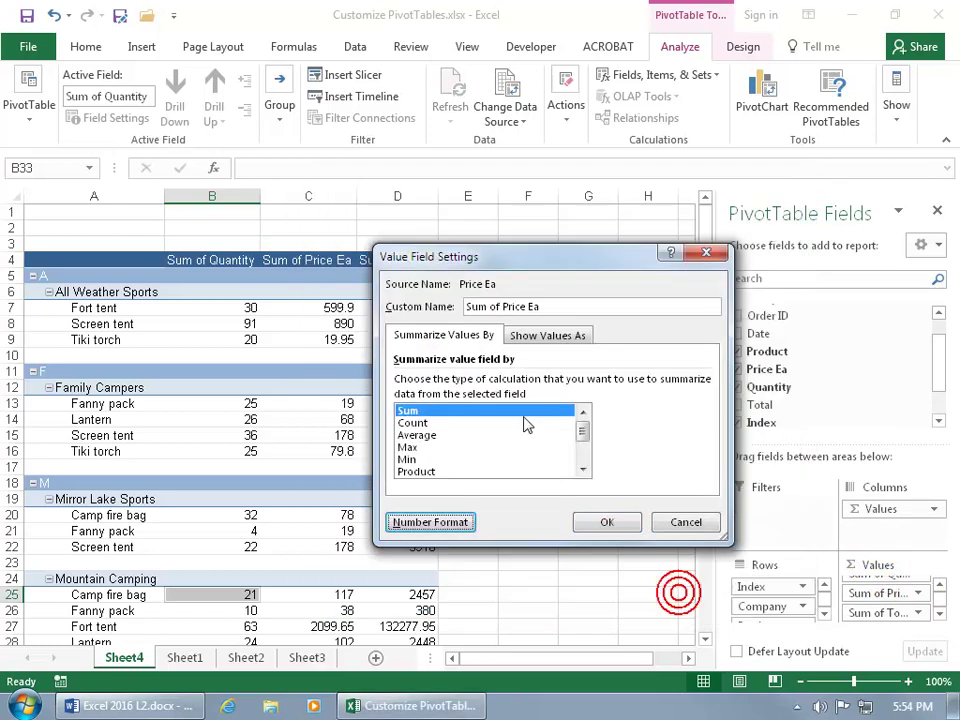
left_click(506, 307)
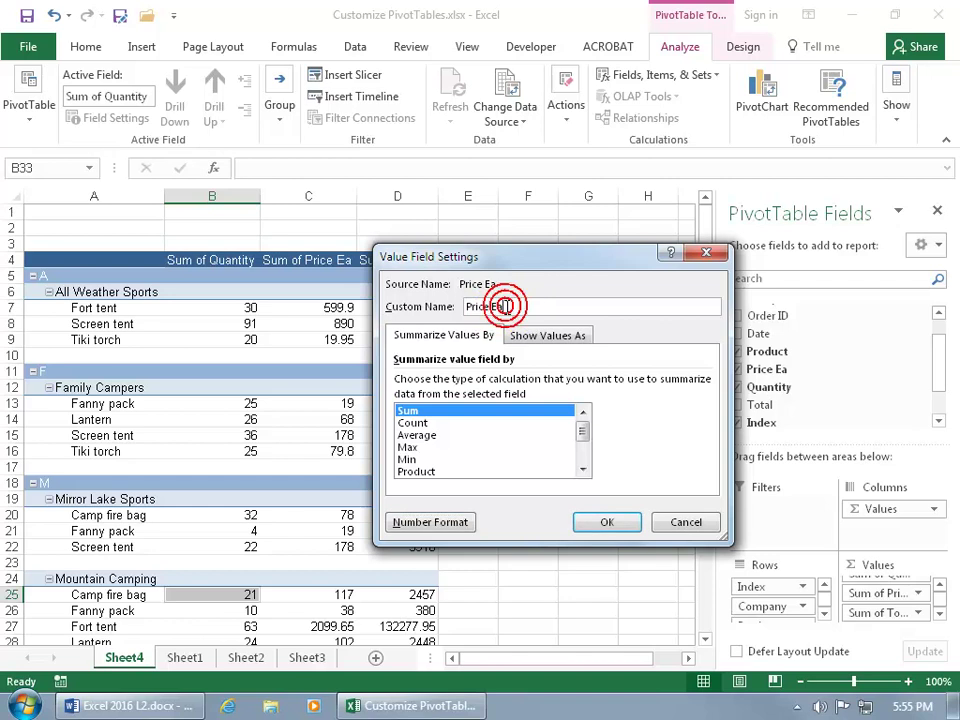
key("BackSpace")
key("BackSpace")
key("BackSpace")
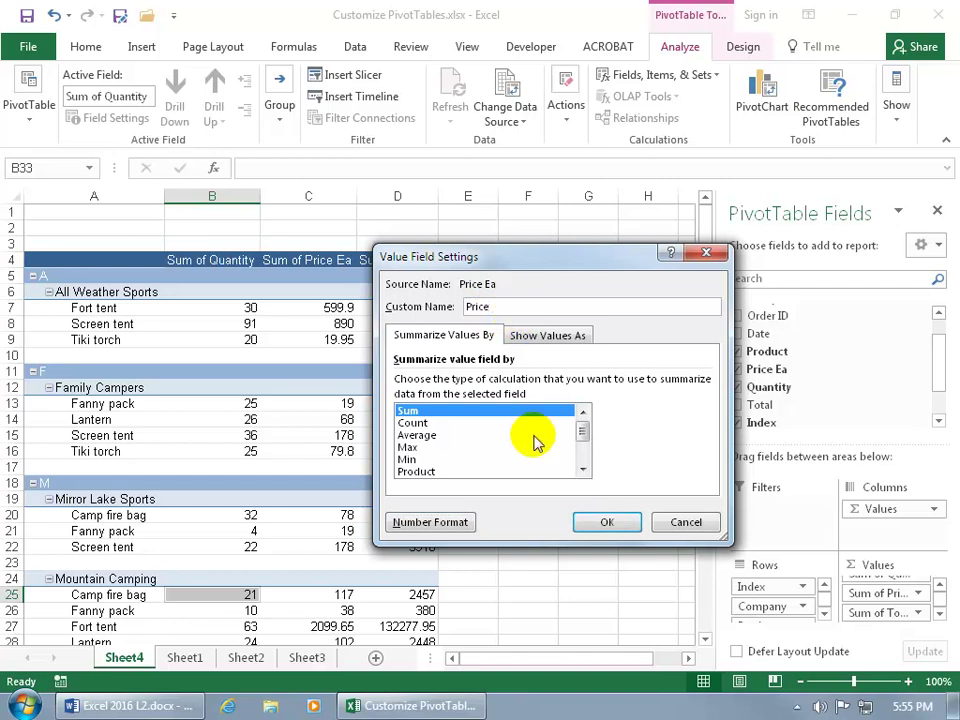
left_click(602, 524)
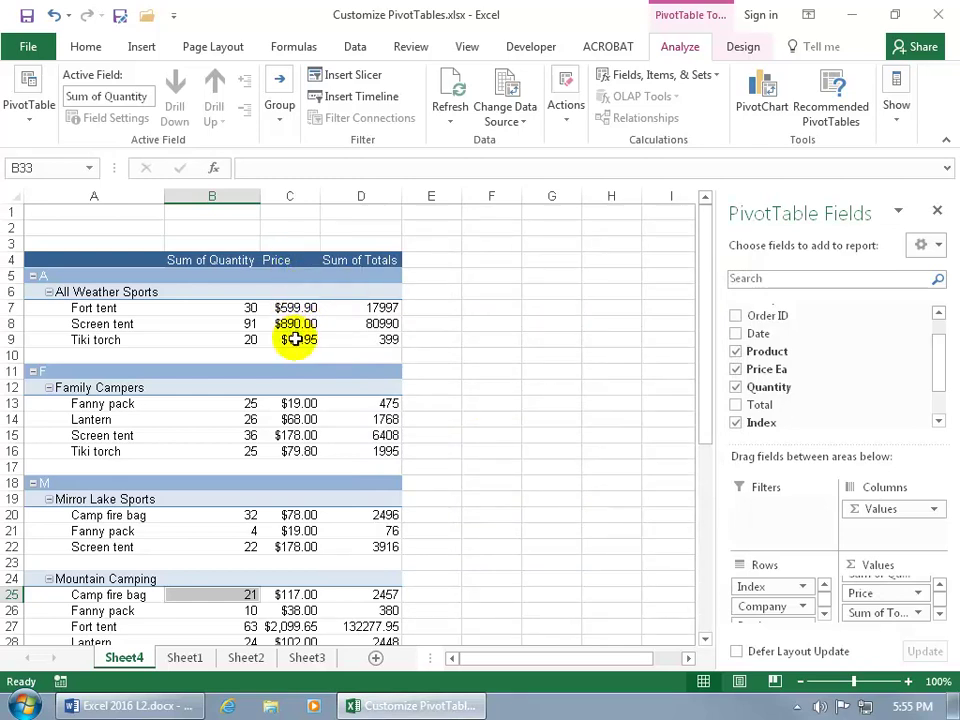
mouse_move(295, 340)
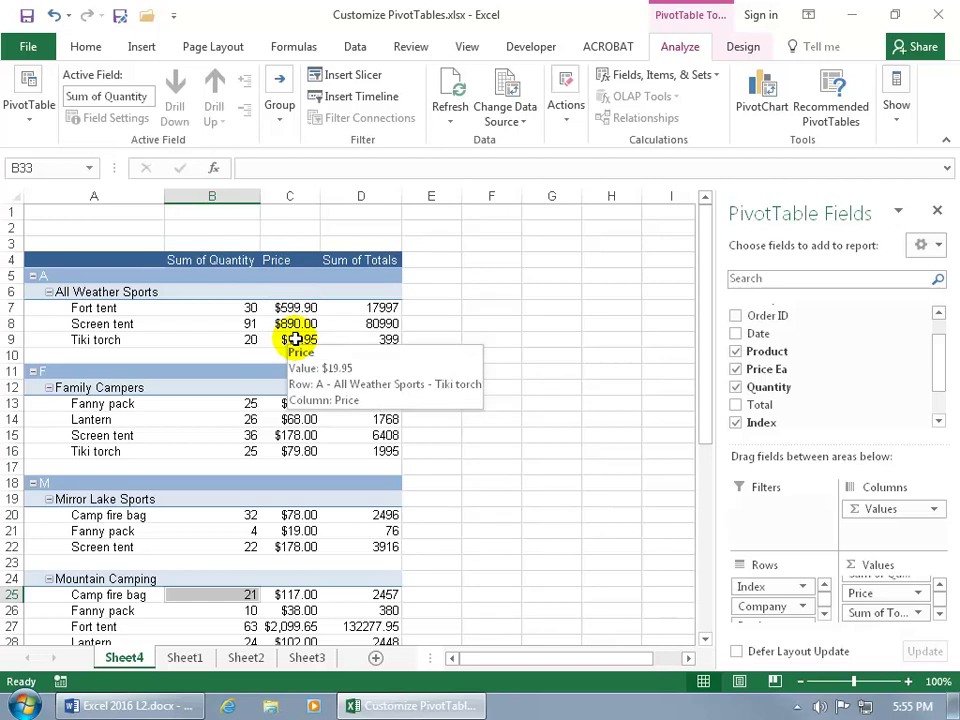
Examine the PivotTable's print preview at a larger zoom and return to the worksheet
left_click(20, 46)
left_click(52, 362)
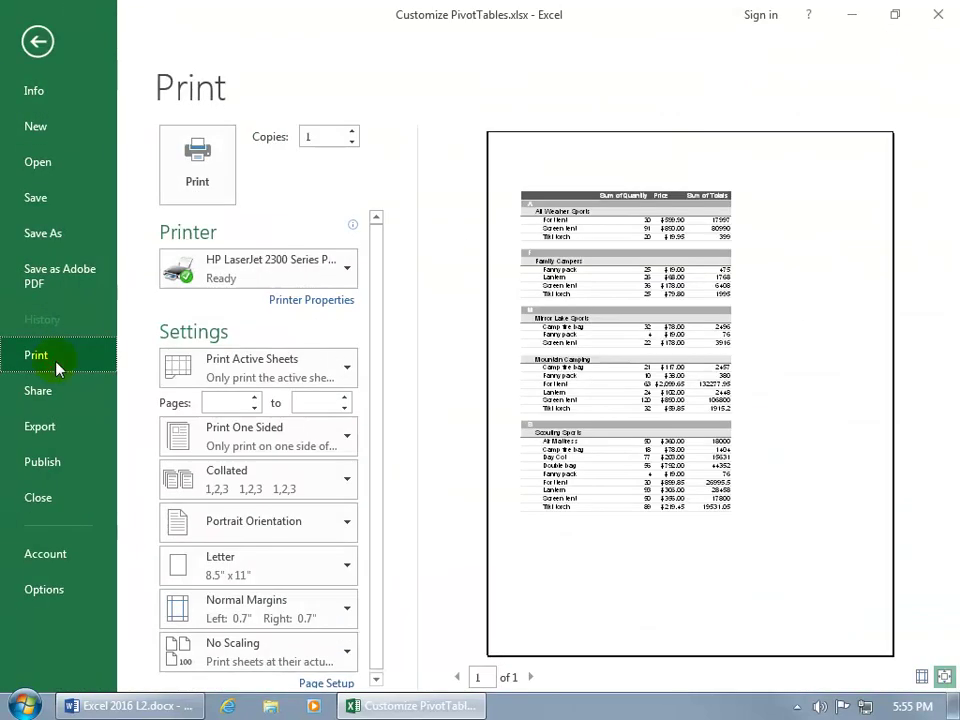
left_click(944, 677)
left_click(748, 455)
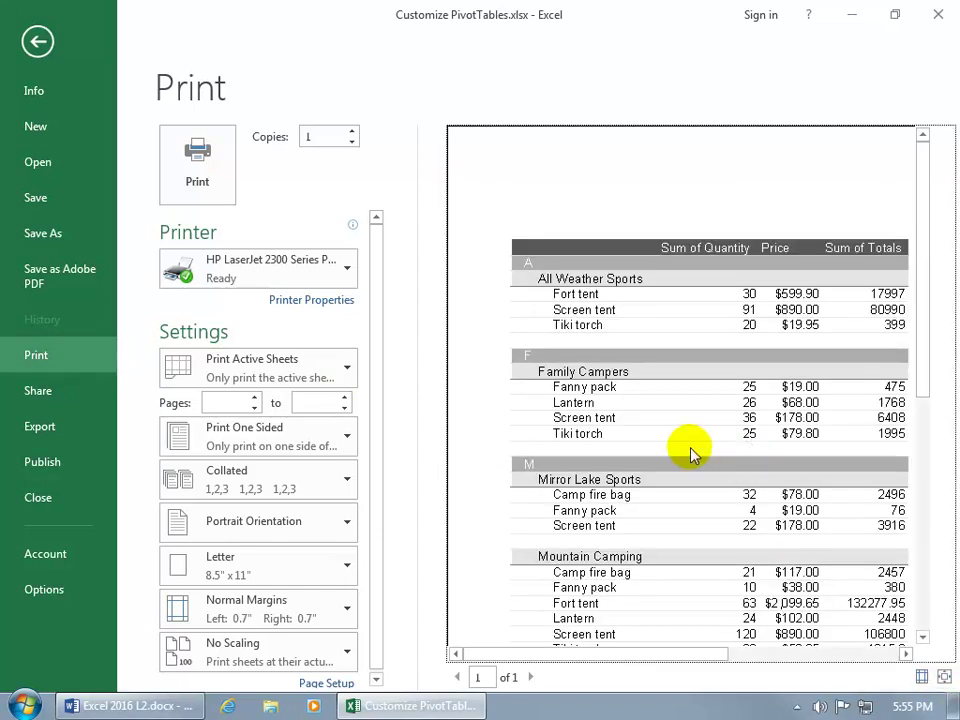
left_click(30, 40)
Enter a GETPIVOTDATA formula in cell F19 that references the Family Campers fanny pack Sum of Totals in D13
left_click(490, 498)
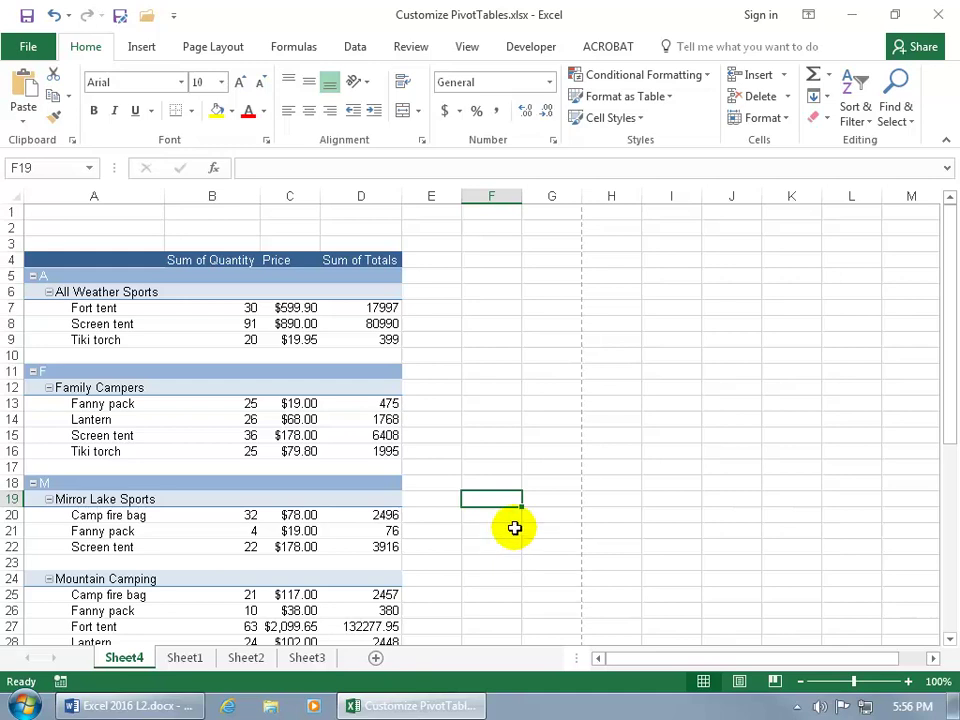
type("=")
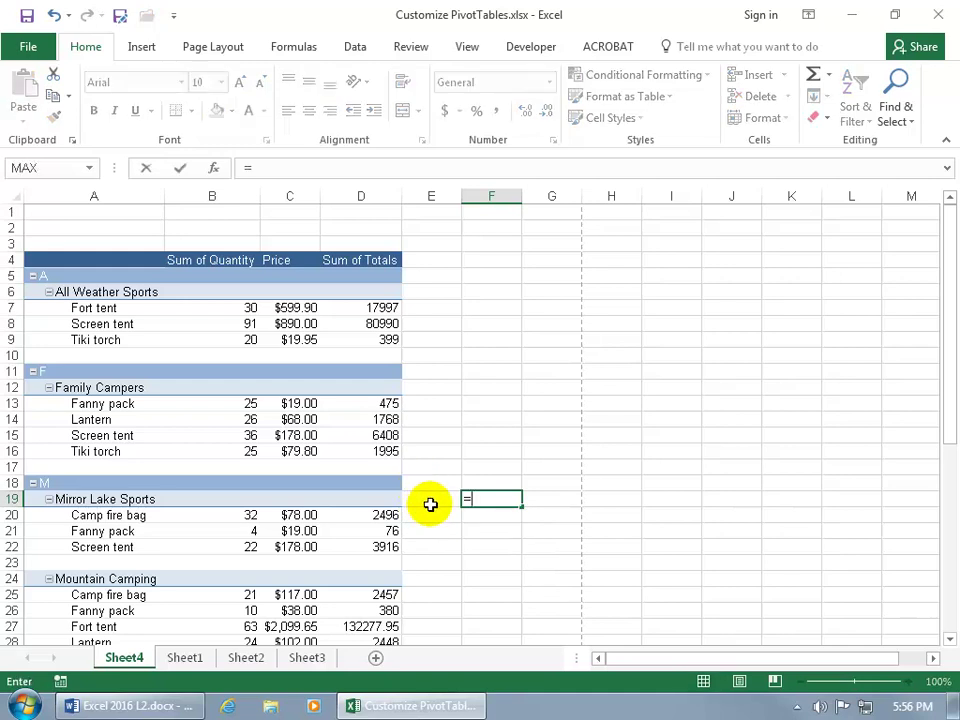
left_click(380, 405)
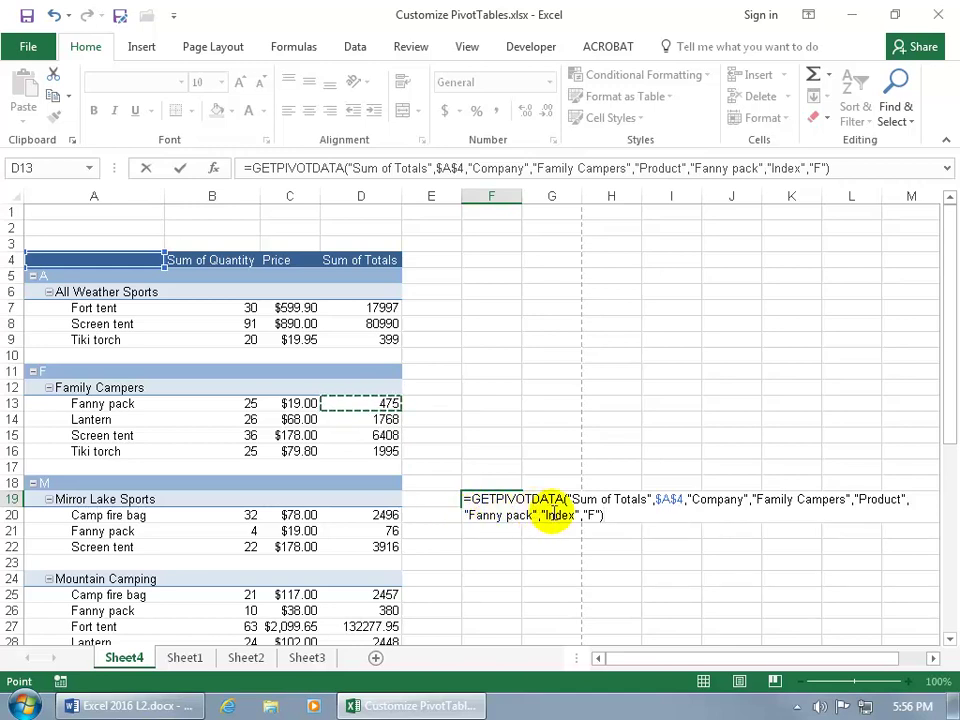
key("Return")
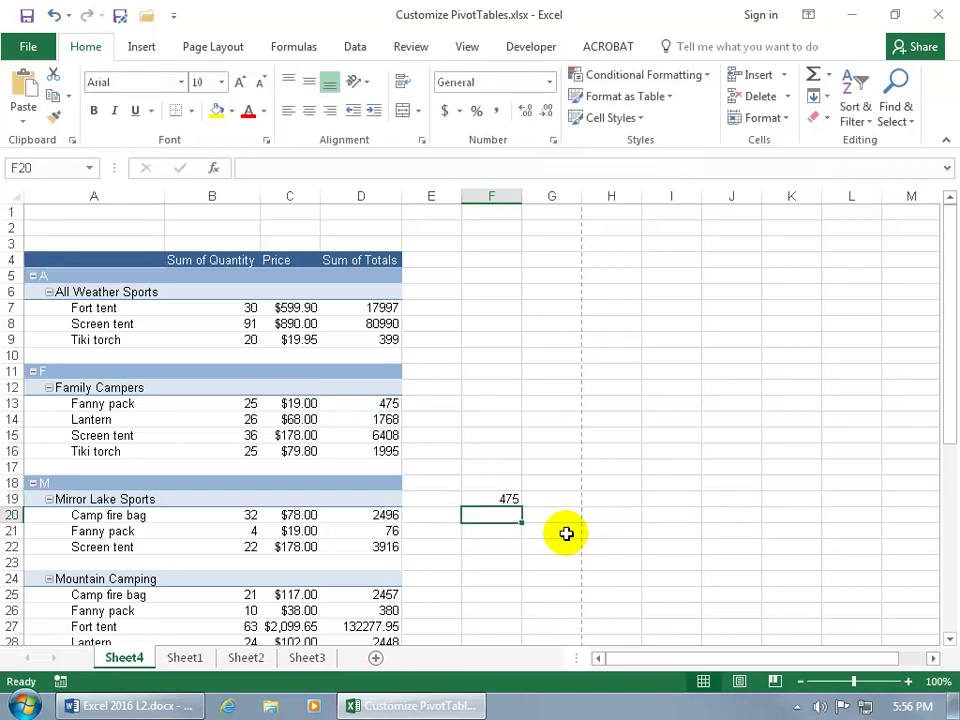
Select cell F18 directly above the GETPIVOTDATA formula
mouse_move(390, 404)
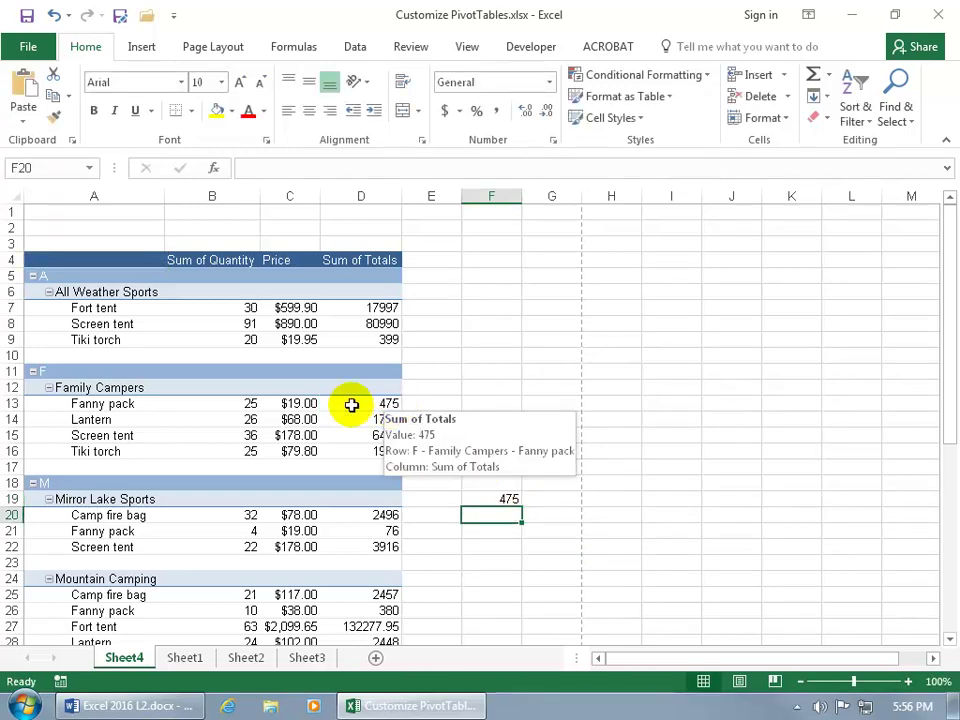
left_click(490, 482)
left_click(490, 482)
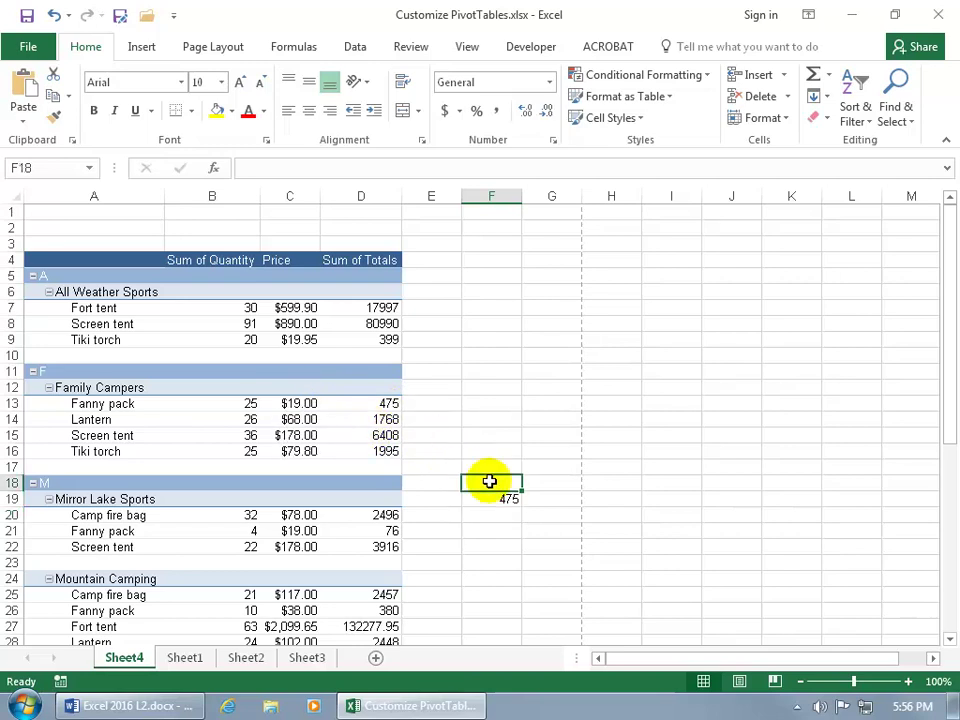